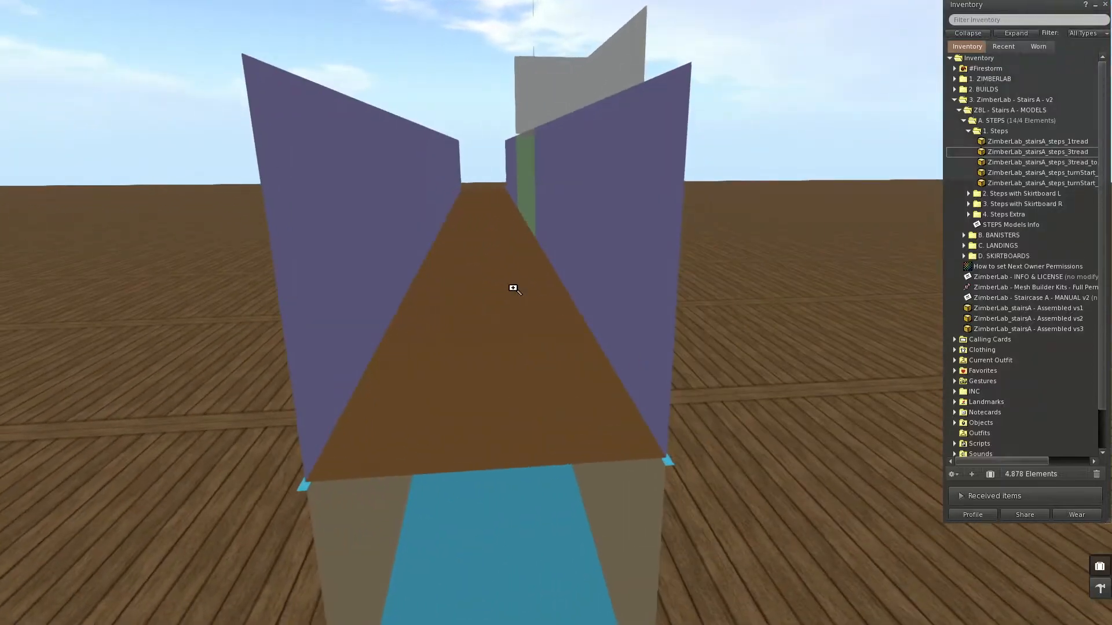
Place the ZimberLab_stairsA_steps_3tread module from the inventory on the open wooden floor.
{"action": "left_click_drag", "start_coordinate": [584, 295], "coordinate": [556, 320], "text": "alt"}
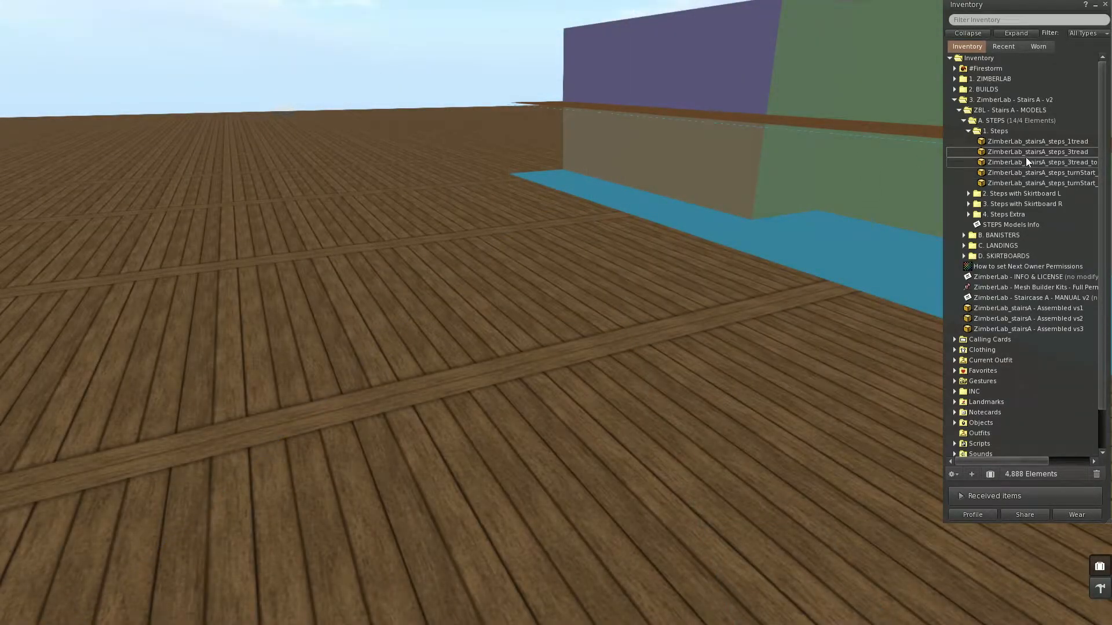
{"action": "left_click_drag", "start_coordinate": [1028, 152], "coordinate": [894, 176]}
{"action": "left_click_drag", "start_coordinate": [516, 354], "coordinate": [515, 360]}
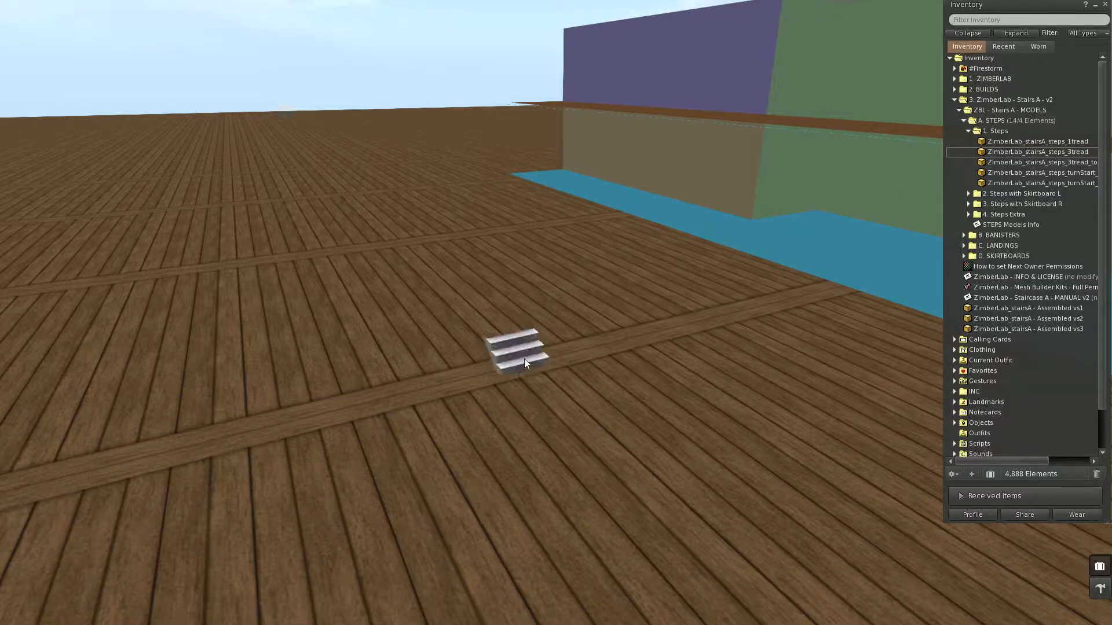
{"action": "left_click", "coordinate": [524, 354], "text": "alt"}
{"action": "scroll", "coordinate": [538, 318], "scroll_direction": "up", "scroll_amount": 3}
{"action": "left_click_drag", "start_coordinate": [642, 391], "coordinate": [642, 391], "text": "alt"}
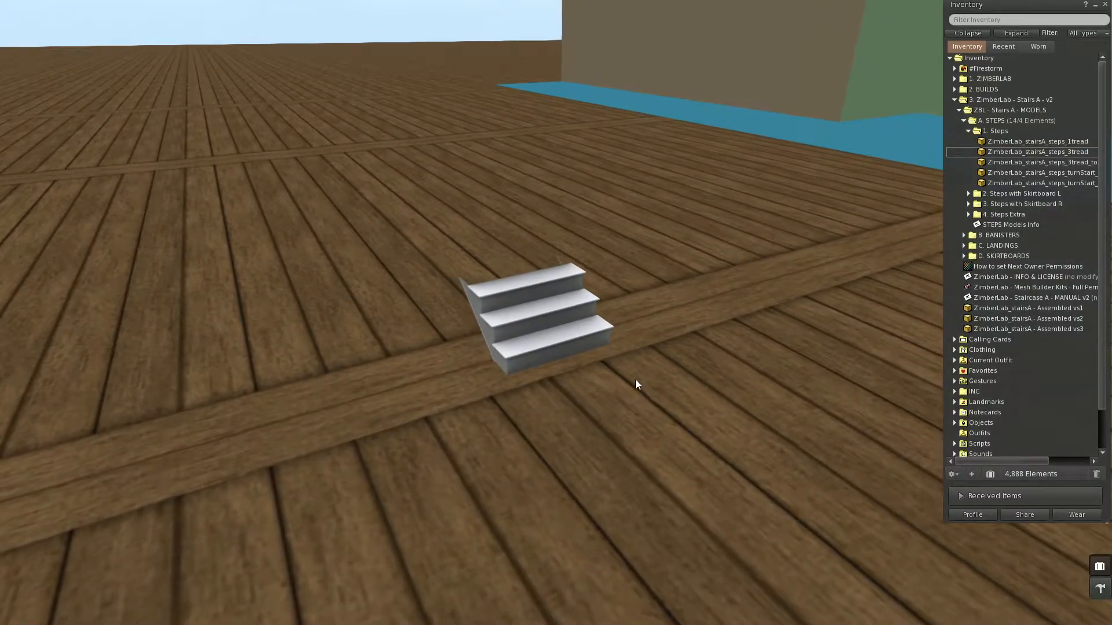
Open the placed three-tread module for editing and put a duplicate beside it along the X axis.
{"action": "left_click_drag", "start_coordinate": [578, 350], "coordinate": [556, 370], "text": "alt"}
{"action": "right_click", "coordinate": [548, 387]}
{"action": "left_click", "coordinate": [573, 404]}
{"action": "left_click_drag", "start_coordinate": [558, 318], "coordinate": [335, 333], "text": "alt"}
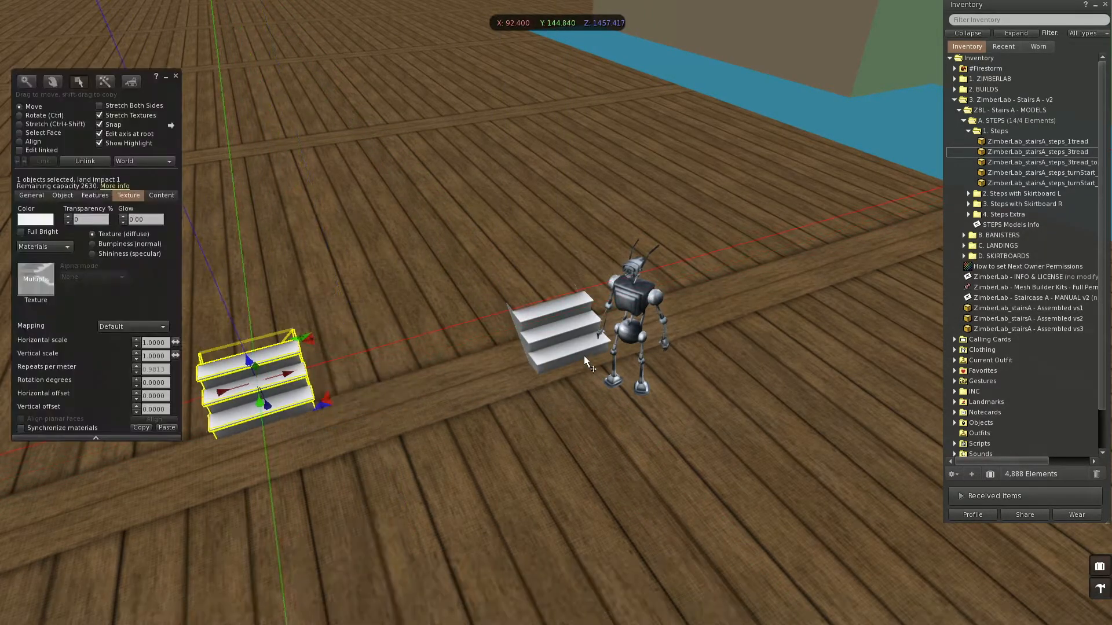
Scale the three-tread module next to the robot uniformly to about 1.433 × 1.336 × 0.725 m.
{"action": "left_click", "coordinate": [563, 332], "text": "alt"}
{"action": "left_click_drag", "start_coordinate": [563, 331], "coordinate": [563, 332], "text": "alt"}
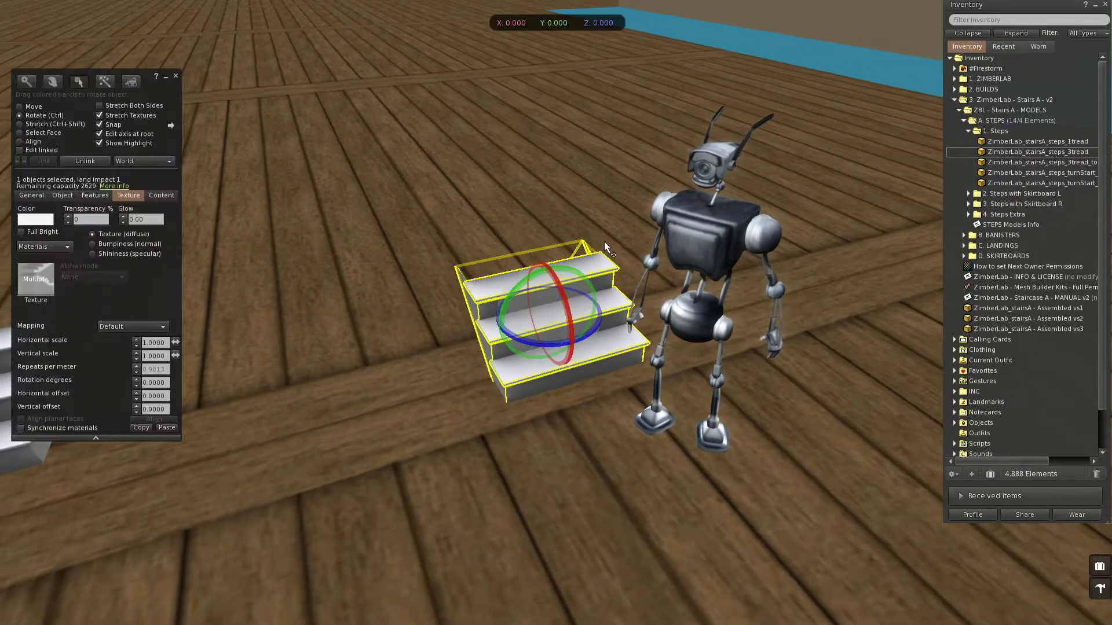
{"action": "left_click_drag", "start_coordinate": [585, 240], "coordinate": [606, 200], "text": "ctrl+shift"}
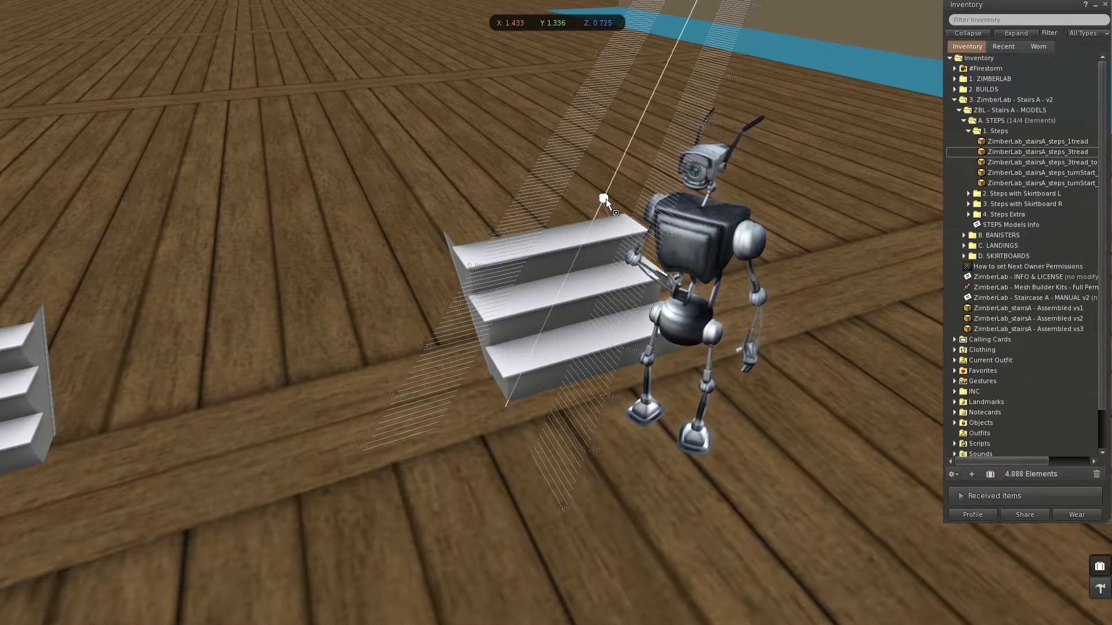
{"action": "left_click_drag", "start_coordinate": [568, 301], "coordinate": [597, 361], "text": "ctrl+alt"}
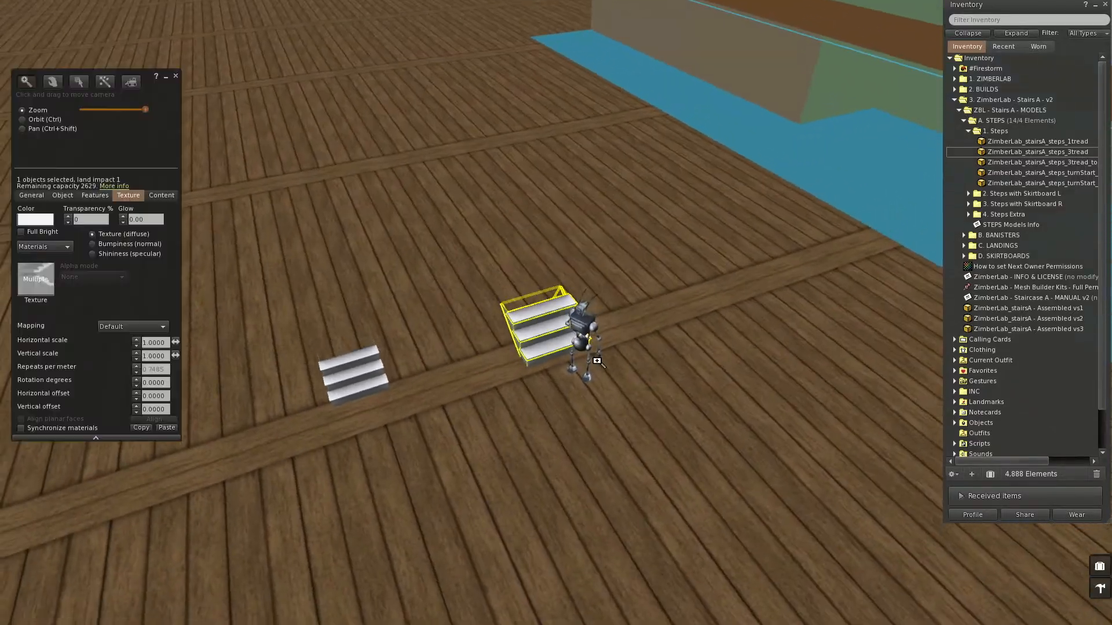
Place a copy of the enlarged three-tread module inside the stairwell near the green wall and finish editing.
{"action": "left_click_drag", "start_coordinate": [576, 286], "coordinate": [725, 214]}
{"action": "left_click_drag", "start_coordinate": [921, 158], "coordinate": [910, 161]}
{"action": "left_click_drag", "start_coordinate": [920, 171], "coordinate": [886, 110], "text": "alt"}
{"action": "left_click_drag", "start_coordinate": [488, 341], "coordinate": [556, 321]}
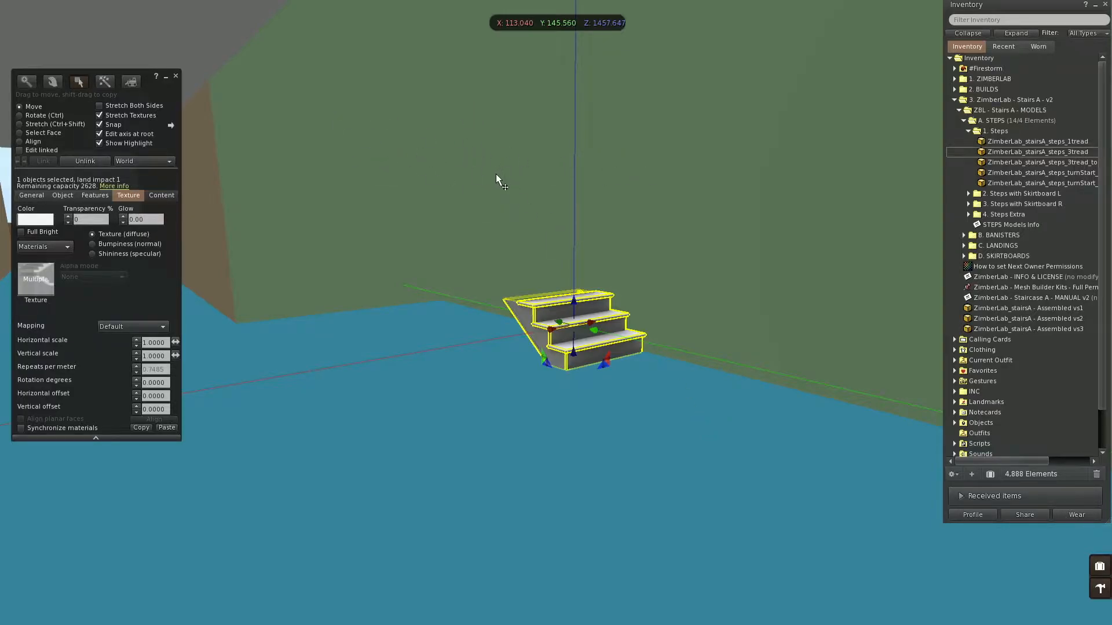
{"action": "left_click", "coordinate": [175, 76]}
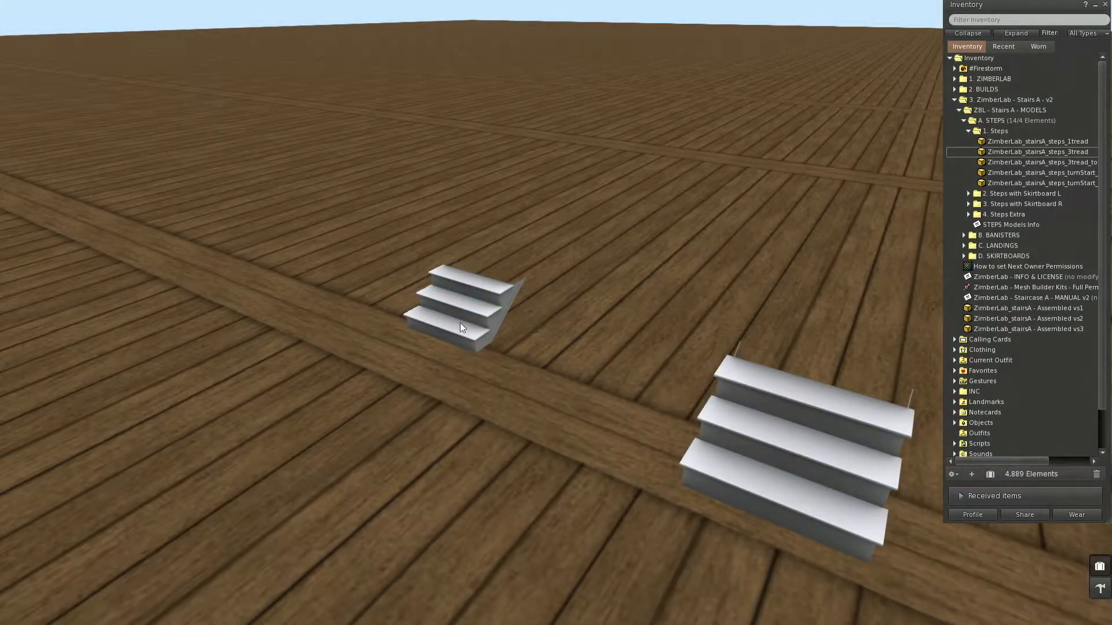
Extend the small three-tread module with aligned copies to form a straight flight of nine treads.
{"action": "right_click", "coordinate": [463, 302]}
{"action": "left_click", "coordinate": [491, 320]}
{"action": "left_click_drag", "start_coordinate": [485, 320], "coordinate": [536, 163], "text": "alt"}
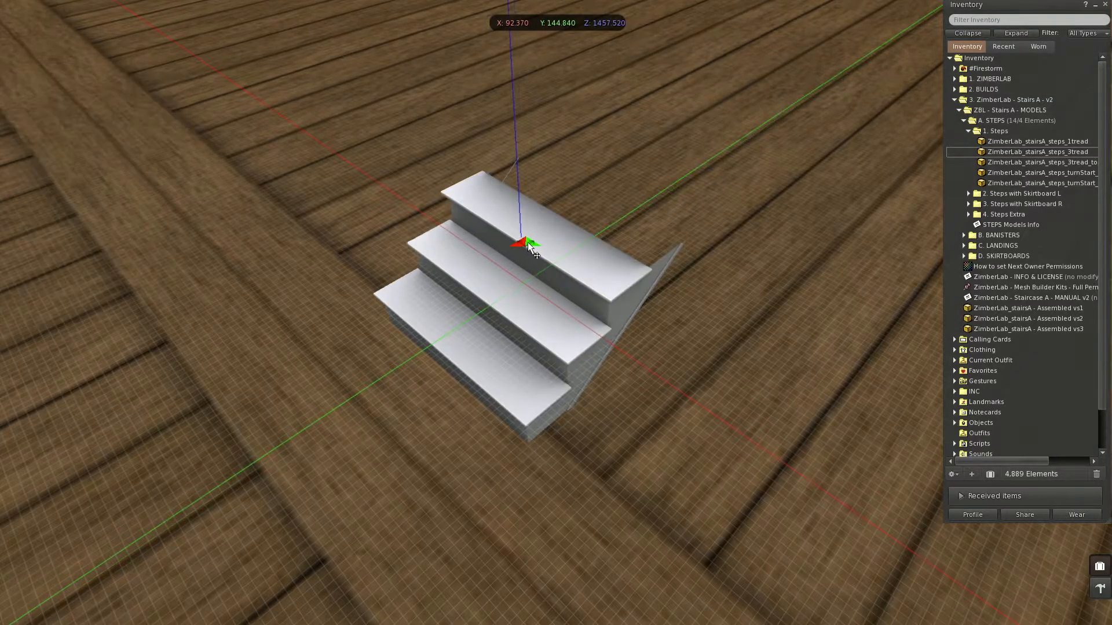
{"action": "left_click_drag", "start_coordinate": [553, 366], "coordinate": [311, 176]}
Duplicate the nine-tread flight to the side and link the copied modules into one object.
{"action": "left_click_drag", "start_coordinate": [547, 259], "coordinate": [711, 272], "text": "shift"}
{"action": "left_click", "coordinate": [42, 163]}
{"action": "left_click_drag", "start_coordinate": [686, 349], "coordinate": [654, 379], "text": "alt"}
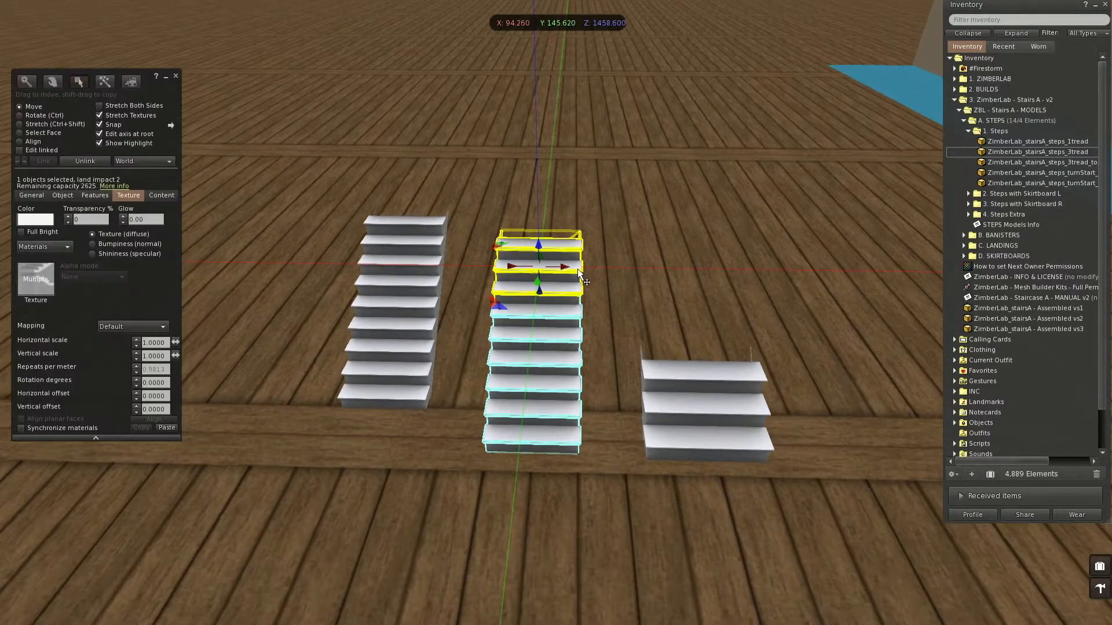
Move the linked flight over the enlarged module, enable Stretch Both Sides, and scale the flight to match that module.
{"action": "left_click_drag", "start_coordinate": [505, 246], "coordinate": [651, 263]}
{"action": "left_click_drag", "start_coordinate": [693, 327], "coordinate": [477, 289], "text": "alt"}
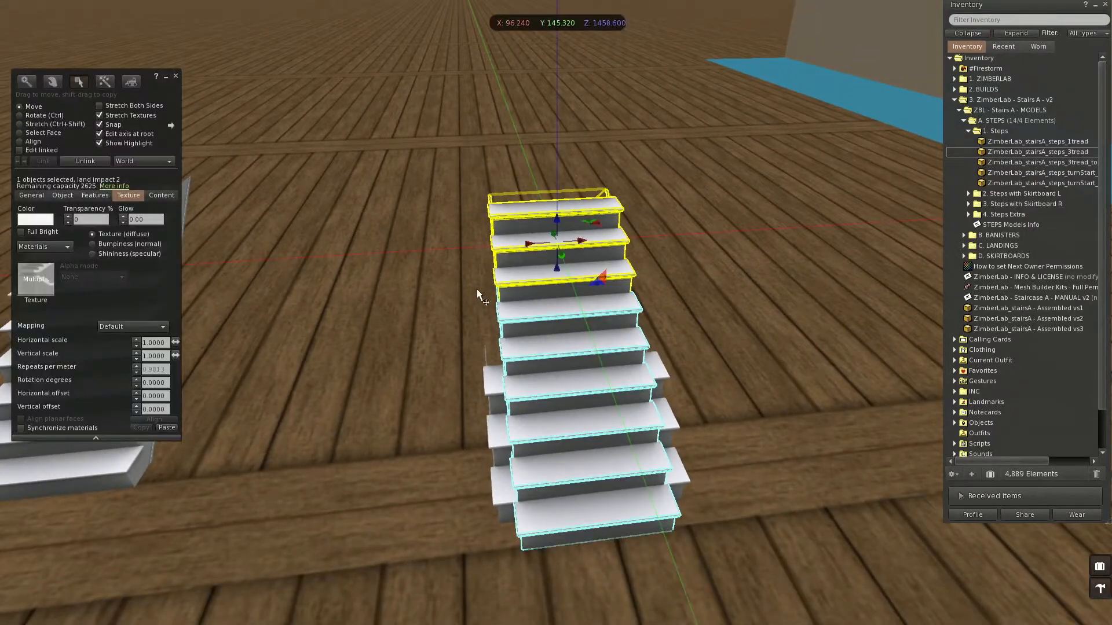
{"action": "left_click", "coordinate": [133, 107]}
{"action": "left_click_drag", "start_coordinate": [605, 362], "coordinate": [554, 297], "text": "alt"}
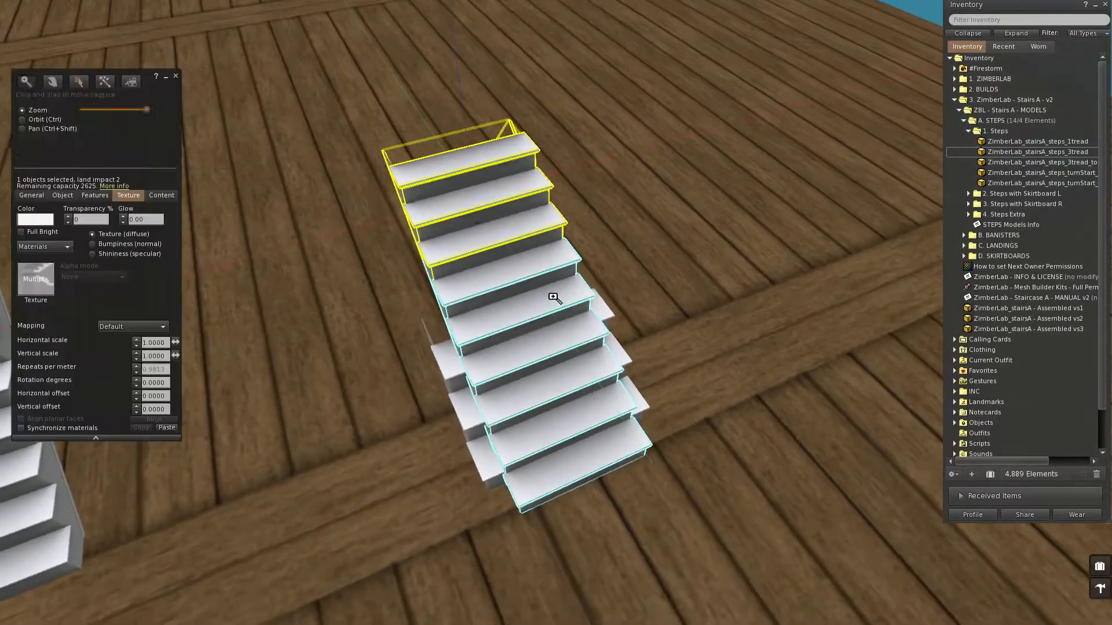
{"action": "left_click_drag", "start_coordinate": [485, 215], "coordinate": [469, 198]}
Move the enlarged linked flight into the stairwell and position it on the blue floor beside the green wall.
{"action": "left_click_drag", "start_coordinate": [501, 261], "coordinate": [659, 147], "text": "ctrl+alt"}
{"action": "left_click_drag", "start_coordinate": [625, 285], "coordinate": [729, 295], "text": "alt"}
{"action": "left_click_drag", "start_coordinate": [498, 301], "coordinate": [504, 435], "text": "alt"}
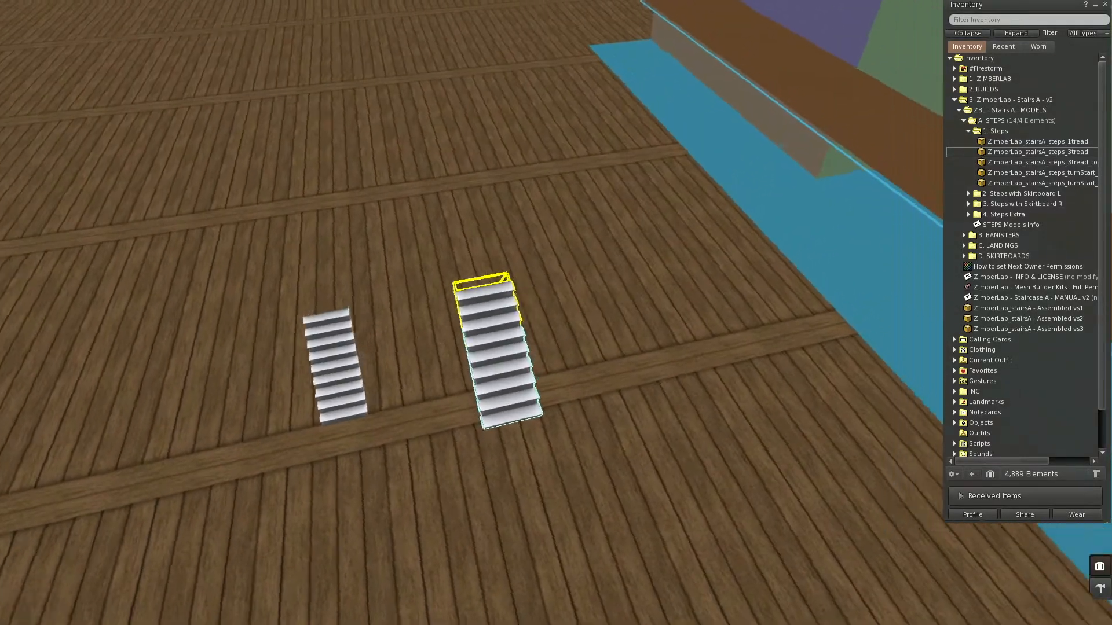
{"action": "left_click_drag", "start_coordinate": [435, 284], "coordinate": [886, 210]}
{"action": "left_click_drag", "start_coordinate": [857, 261], "coordinate": [782, 168], "text": "alt"}
{"action": "left_click_drag", "start_coordinate": [557, 347], "coordinate": [528, 368], "text": "ctrl+alt+shift"}
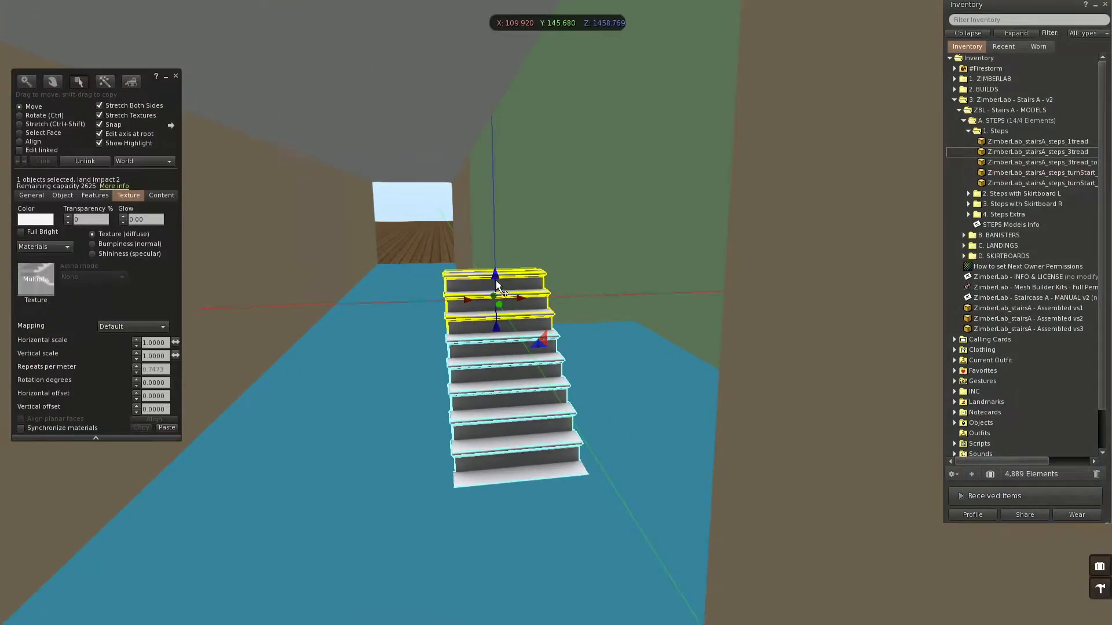
{"action": "left_click_drag", "start_coordinate": [497, 282], "coordinate": [702, 270]}
{"action": "left_click_drag", "start_coordinate": [689, 295], "coordinate": [816, 281], "text": "alt"}
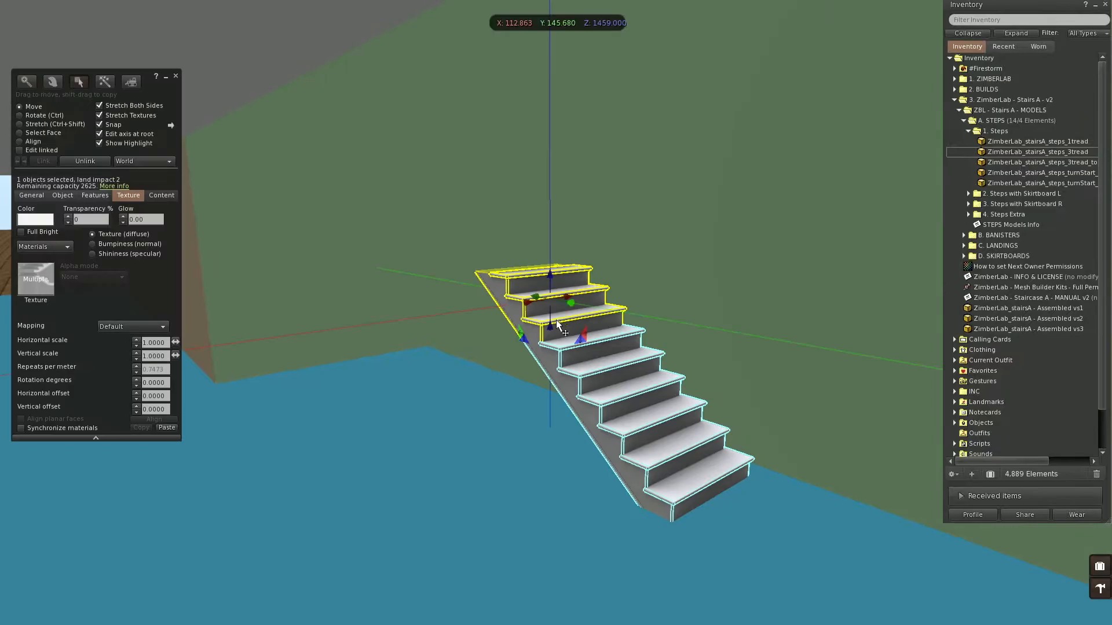
{"action": "left_click_drag", "start_coordinate": [548, 278], "coordinate": [590, 322]}
Duplicate the flight upwards and rotate the copy a quarter turn about the vertical axis.
{"action": "left_click_drag", "start_coordinate": [554, 267], "coordinate": [573, 174], "text": "shift"}
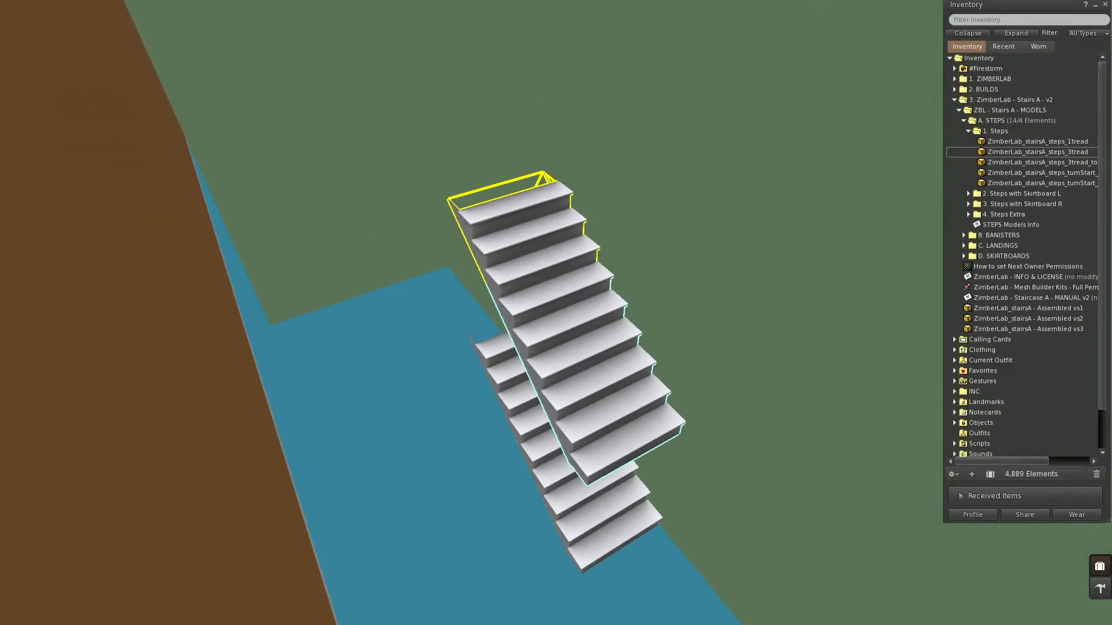
{"action": "left_click_drag", "start_coordinate": [581, 377], "coordinate": [582, 352], "text": "alt"}
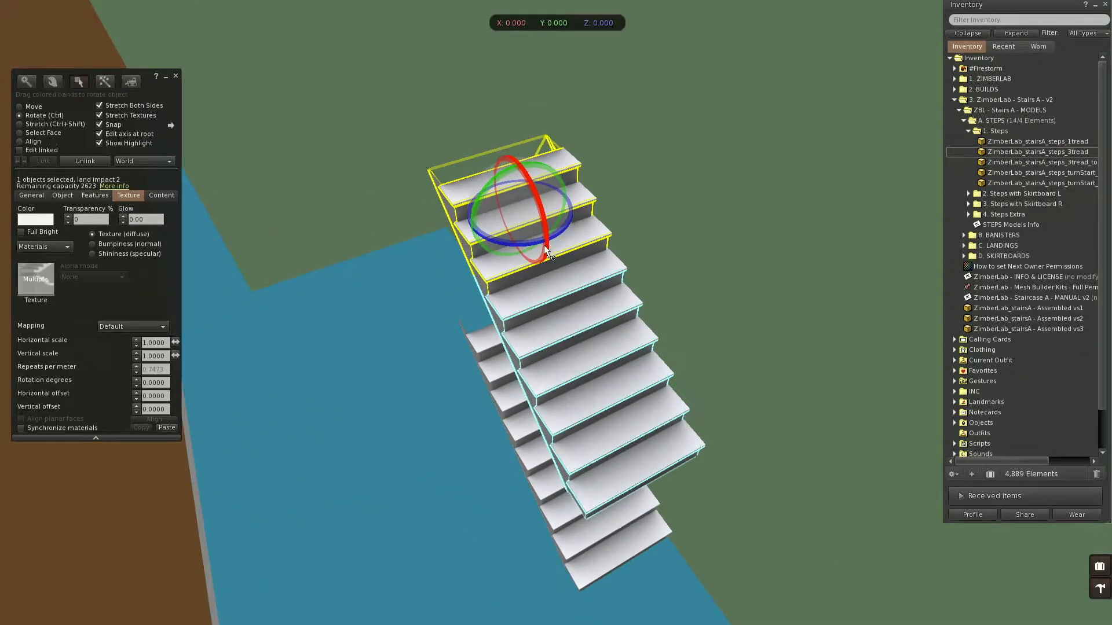
{"action": "left_click_drag", "start_coordinate": [544, 245], "coordinate": [631, 174], "text": "ctrl"}
Position the rotated flight at X 110.196, Y 146.700, Z 1461.178 so it continues from the top of the lower flight.
{"action": "left_click_drag", "start_coordinate": [539, 175], "coordinate": [273, 196]}
{"action": "left_click_drag", "start_coordinate": [405, 273], "coordinate": [549, 304], "text": "alt"}
{"action": "left_click_drag", "start_coordinate": [442, 242], "coordinate": [443, 244]}
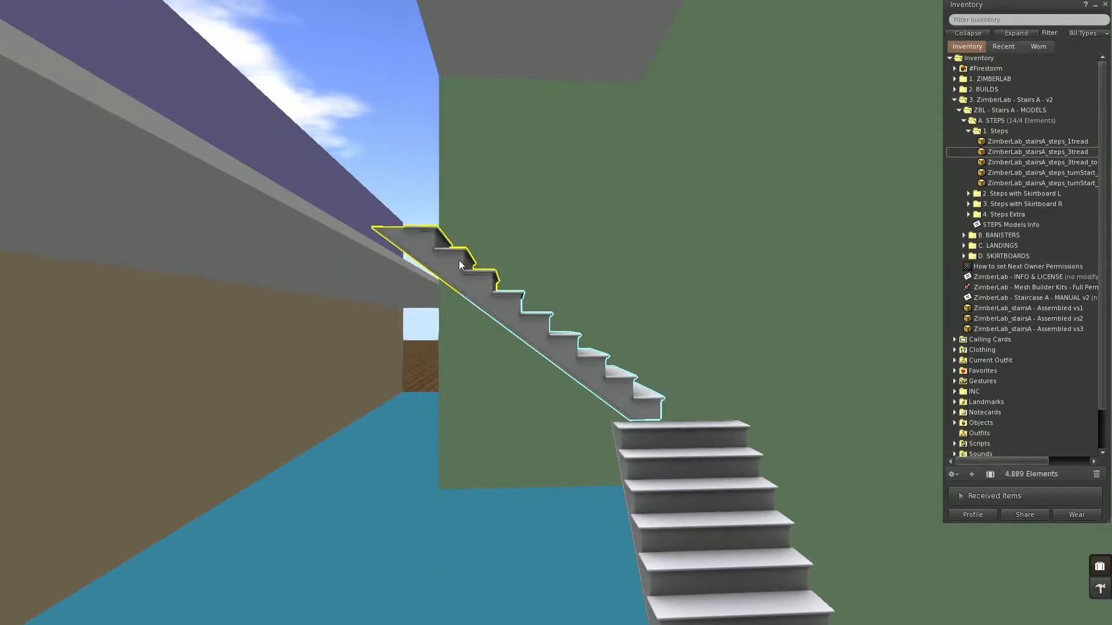
{"action": "left_click_drag", "start_coordinate": [467, 268], "coordinate": [576, 326]}
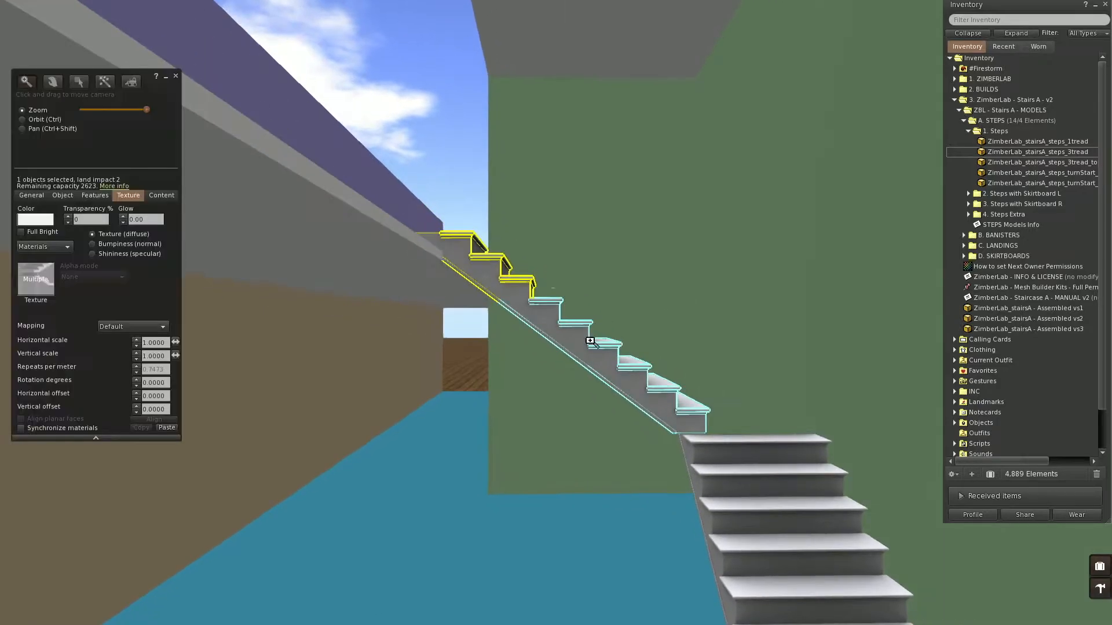
{"action": "scroll", "coordinate": [552, 299], "scroll_direction": "down", "scroll_amount": 1}
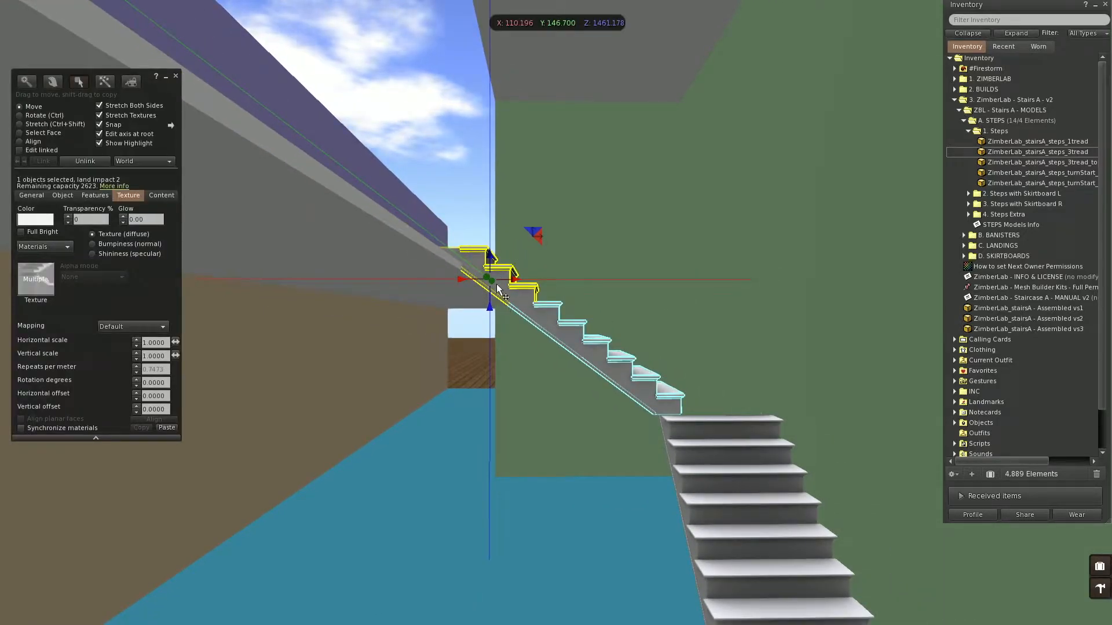
{"action": "left_click_drag", "start_coordinate": [642, 393], "coordinate": [668, 479], "text": "alt"}
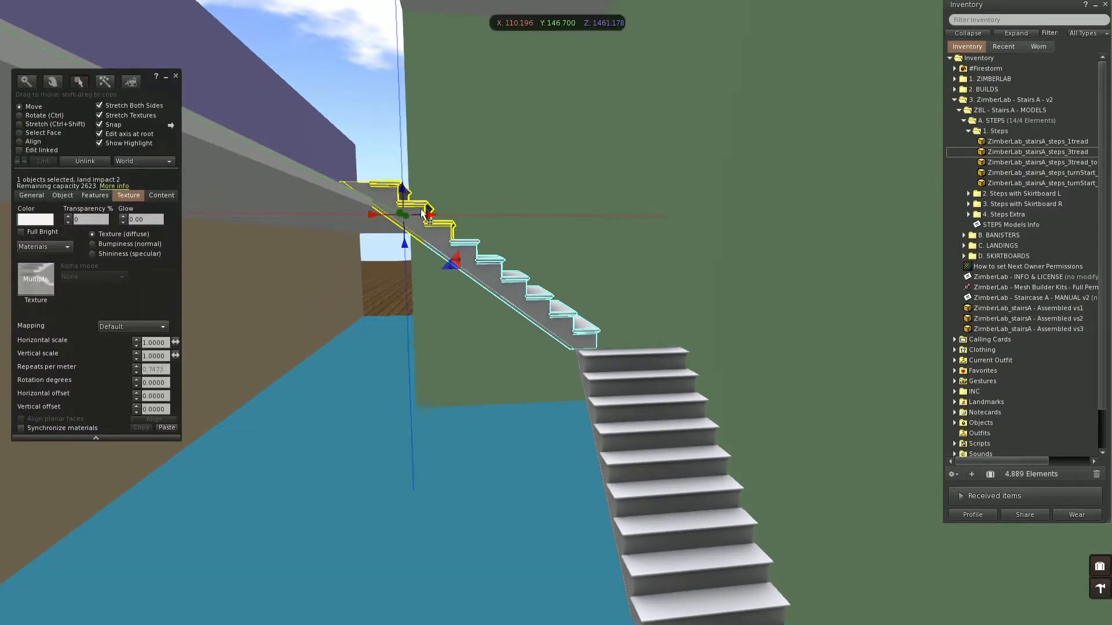
{"action": "left_click_drag", "start_coordinate": [517, 301], "coordinate": [518, 256], "text": "ctrl+alt"}
{"action": "left_click_drag", "start_coordinate": [672, 383], "coordinate": [545, 327], "text": "ctrl+alt"}
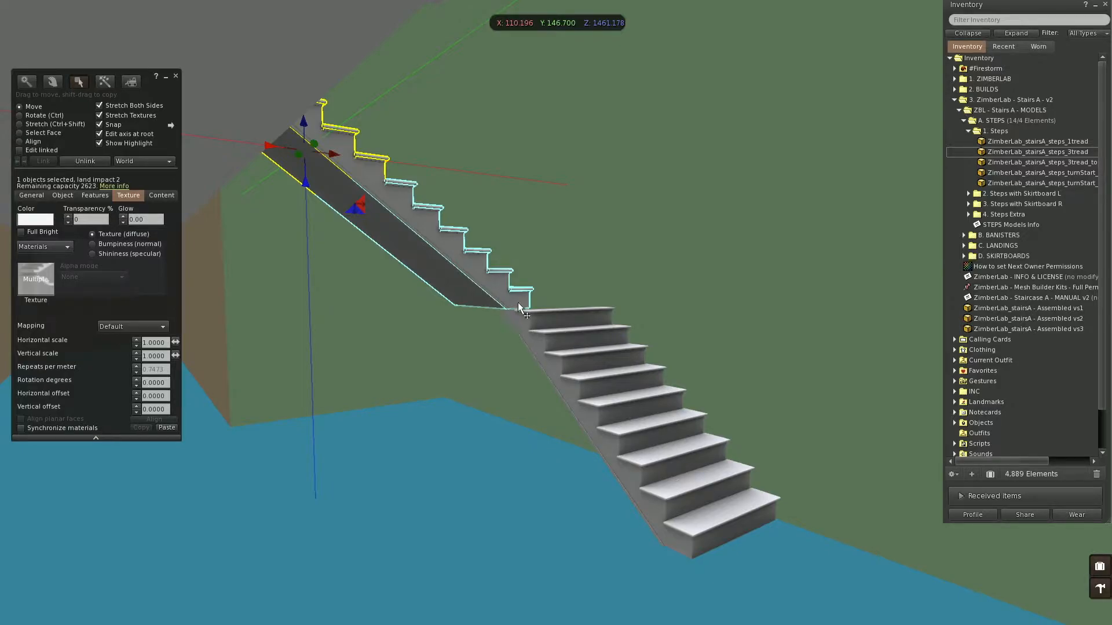
Select both flights in the stairwell together and remove them.
{"action": "left_click", "coordinate": [576, 345], "text": "shift"}
{"action": "right_click", "coordinate": [629, 394]}
{"action": "left_click", "coordinate": [629, 434]}
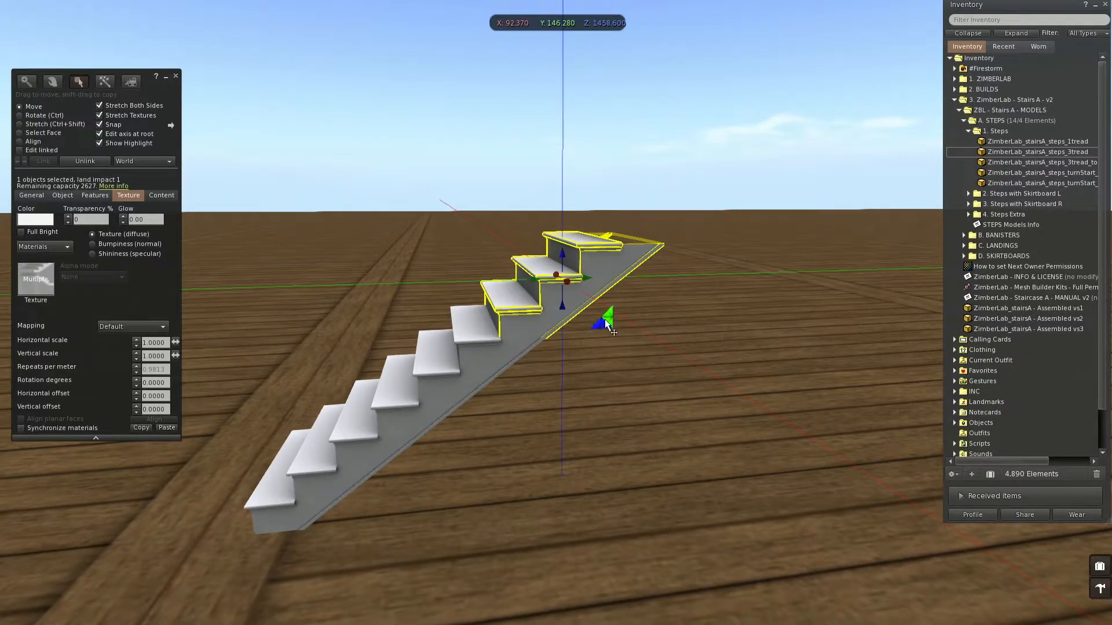
Extend the small flight with another copy of its top three-tread module at X 92.370, Y 147.000, Z 1459.140.
{"action": "left_click_drag", "start_coordinate": [608, 326], "coordinate": [708, 246]}
{"action": "left_click_drag", "start_coordinate": [590, 266], "coordinate": [665, 272], "text": "ctrl+alt"}
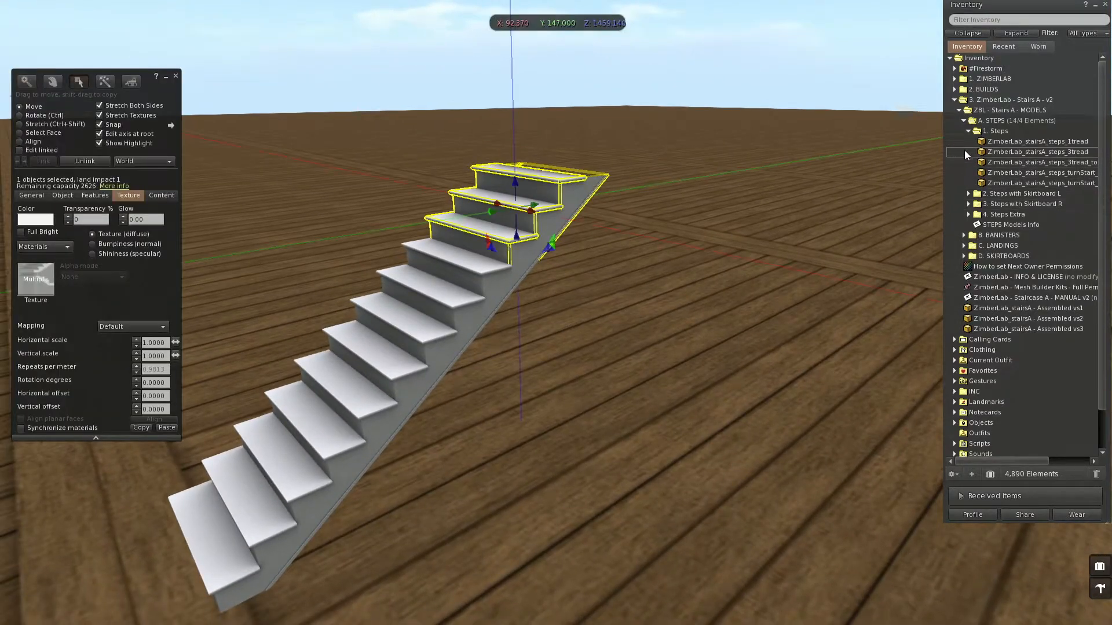
Place the straight landing from the Landings Straight folder on the floor beside the small flight.
{"action": "left_click", "coordinate": [964, 120]}
{"action": "left_click", "coordinate": [963, 141]}
{"action": "left_click", "coordinate": [968, 153]}
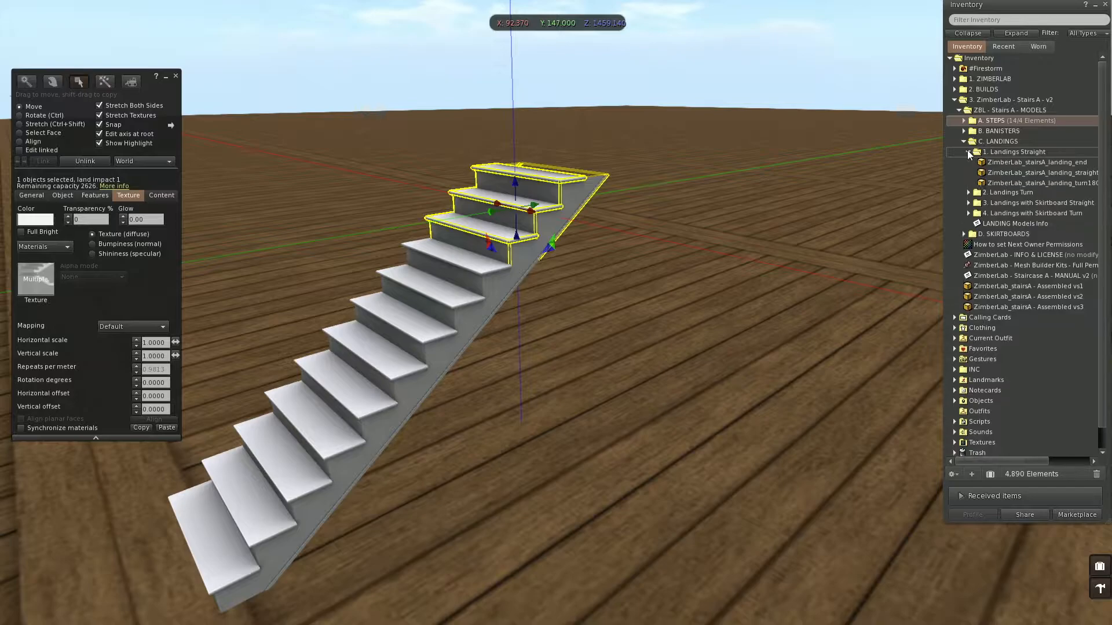
{"action": "left_click", "coordinate": [62, 196]}
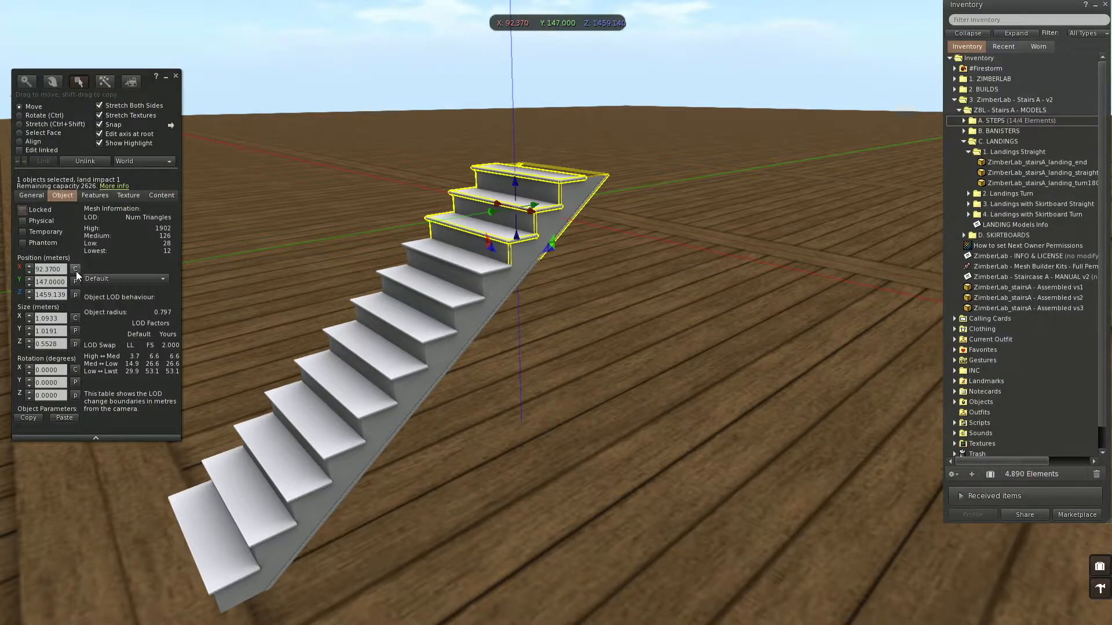
{"action": "left_click_drag", "start_coordinate": [1039, 172], "coordinate": [650, 439]}
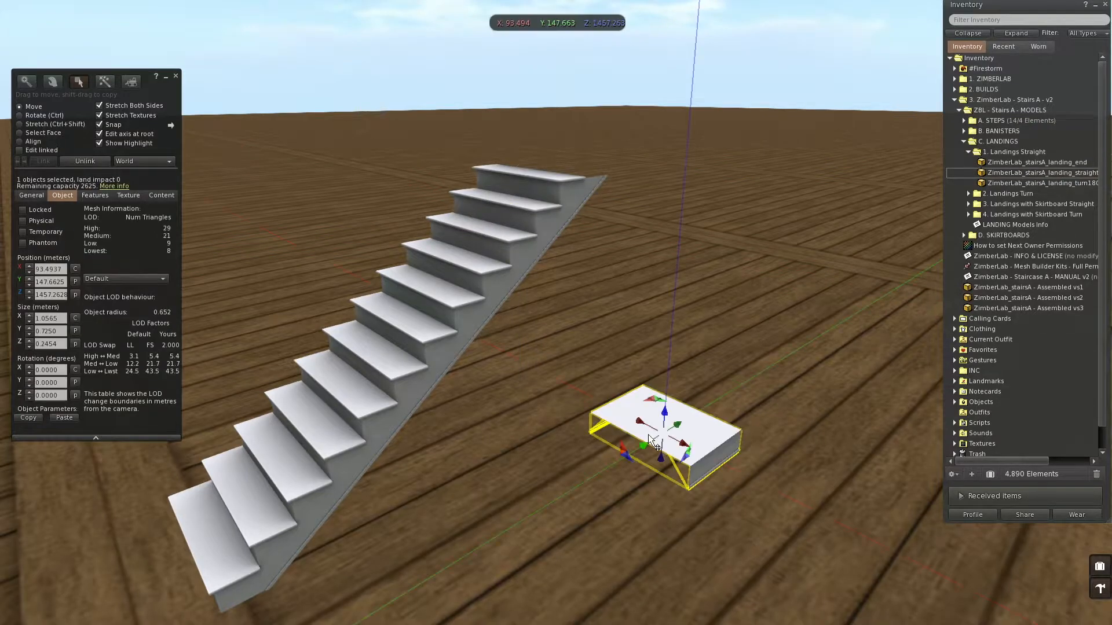
Paste the top step module's position onto the landing, then move the landing outward beyond the top of the flight.
{"action": "left_click", "coordinate": [75, 282]}
{"action": "left_click_drag", "start_coordinate": [509, 224], "coordinate": [401, 224], "text": "alt"}
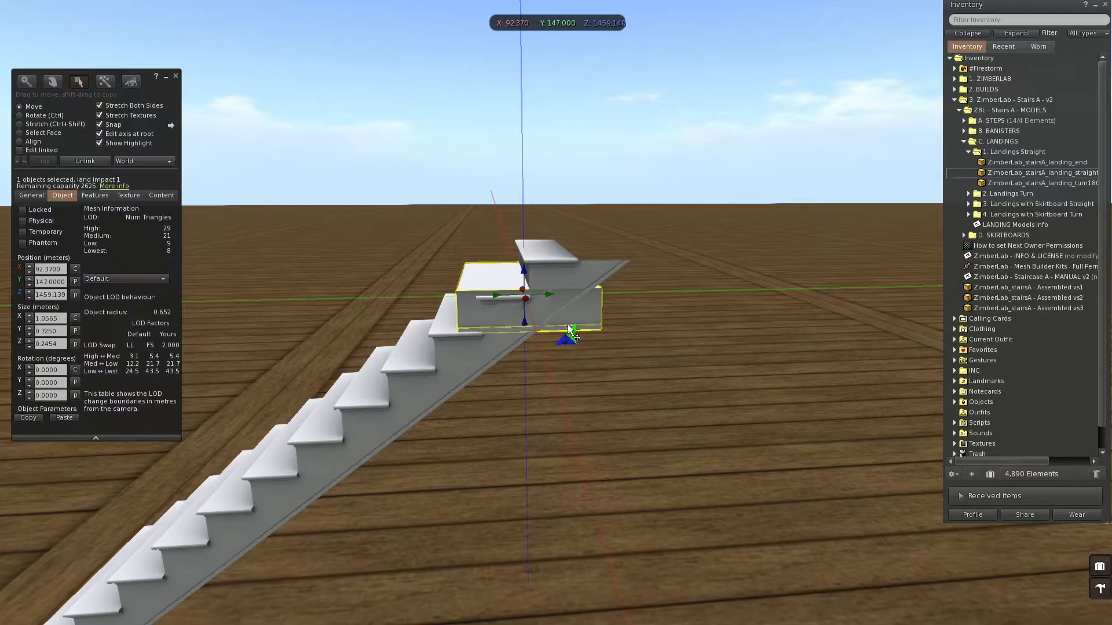
{"action": "left_click_drag", "start_coordinate": [572, 339], "coordinate": [654, 394]}
Place the three-tread top variant from the Steps folder on the floor beside the flight.
{"action": "left_click", "coordinate": [513, 256]}
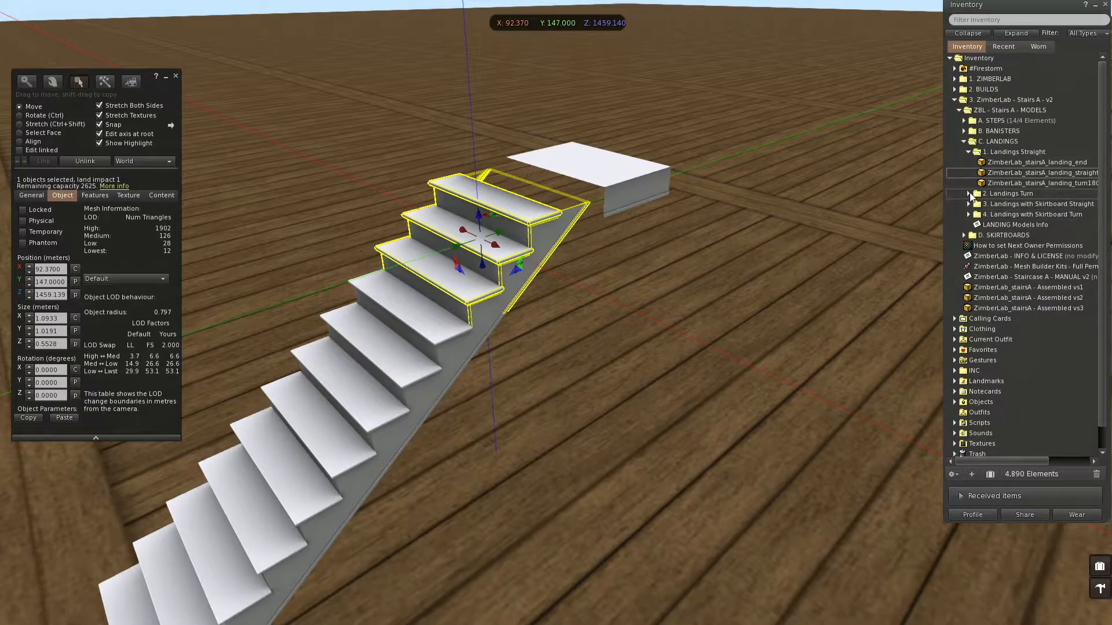
{"action": "left_click", "coordinate": [963, 121]}
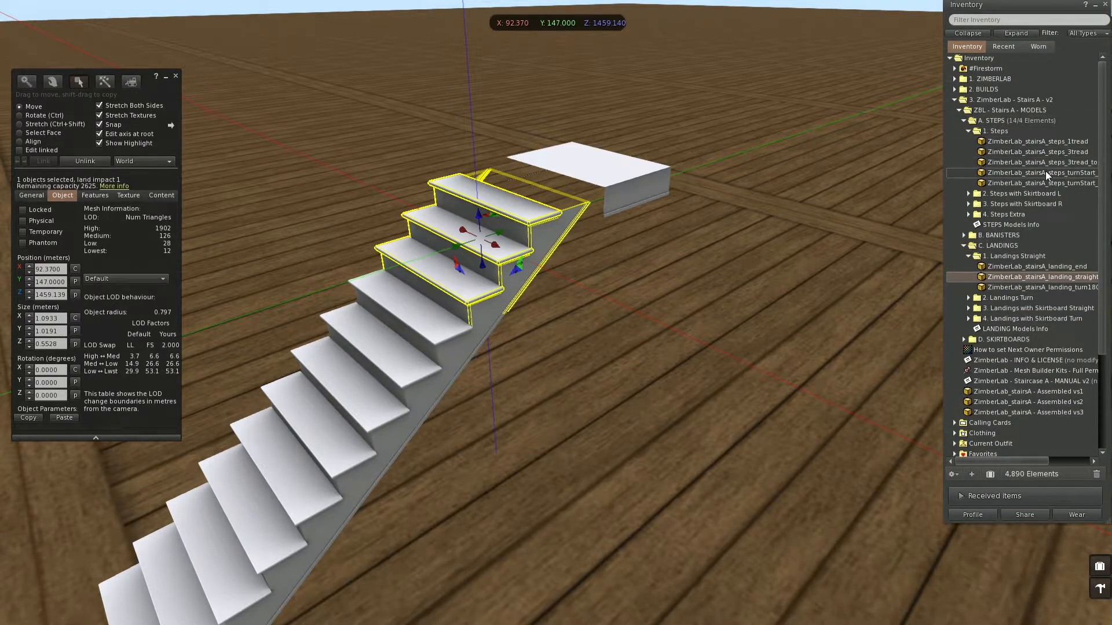
{"action": "left_click_drag", "start_coordinate": [1048, 162], "coordinate": [683, 512]}
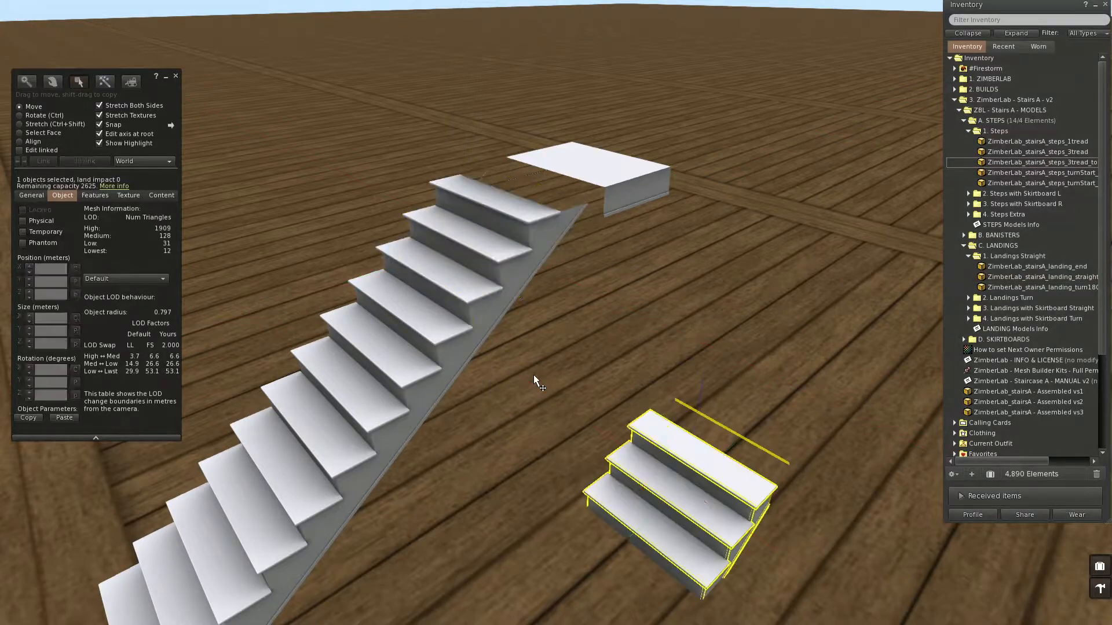
Replace the flight's top module with the three-tread top variant, copying the removed module's position onto the new one.
{"action": "left_click", "coordinate": [478, 294]}
{"action": "left_click", "coordinate": [75, 269]}
{"action": "right_click", "coordinate": [551, 237]}
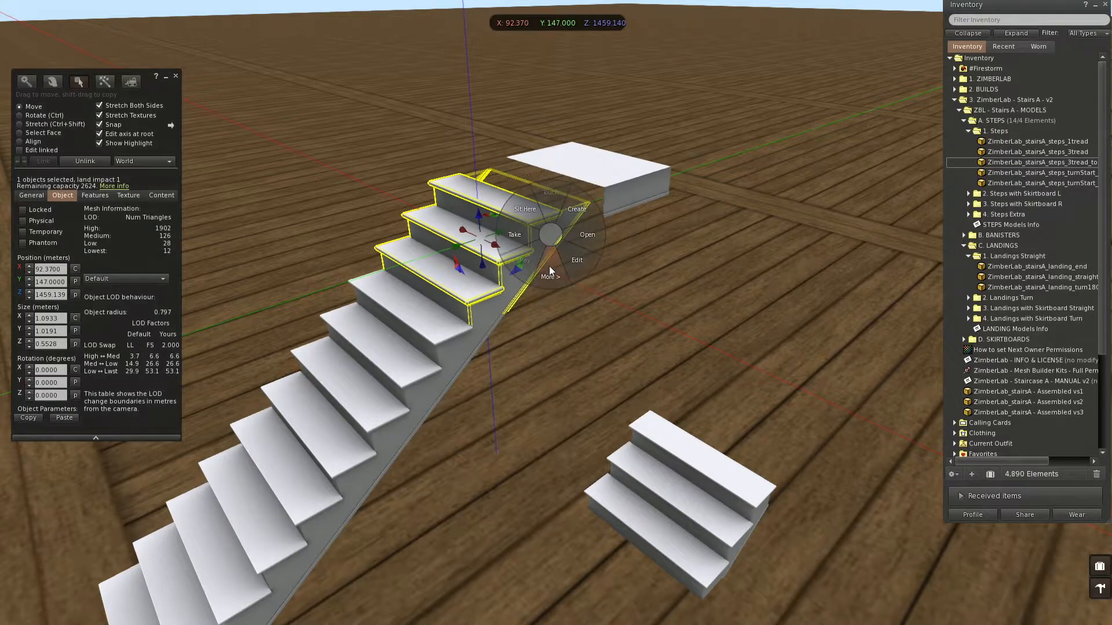
{"action": "left_click", "coordinate": [585, 235]}
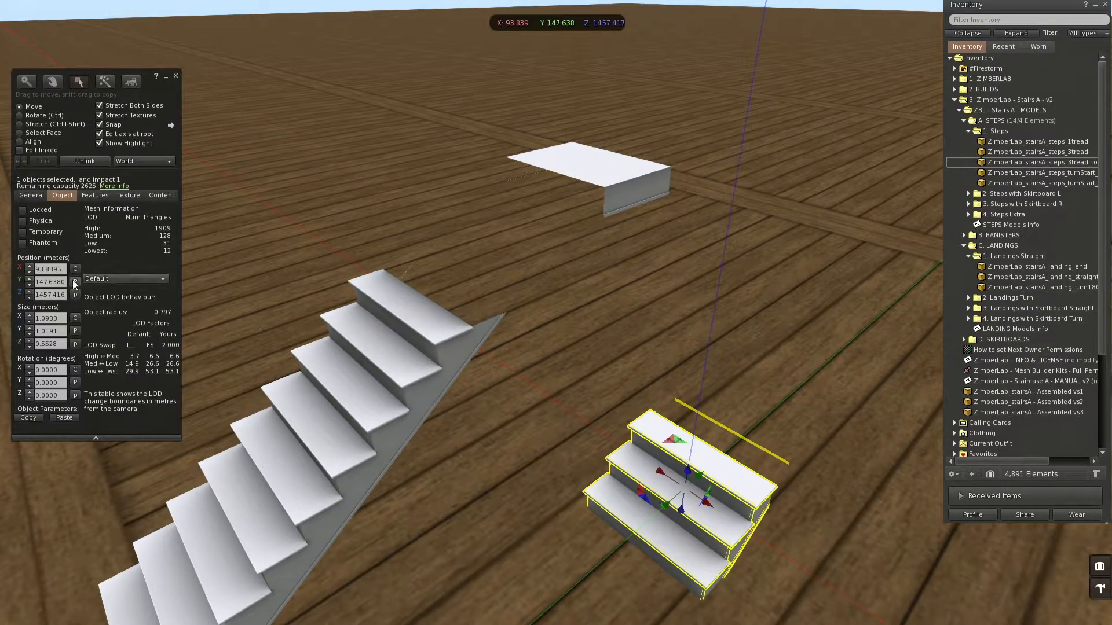
{"action": "left_click", "coordinate": [76, 281]}
{"action": "key", "text": "Escape"}
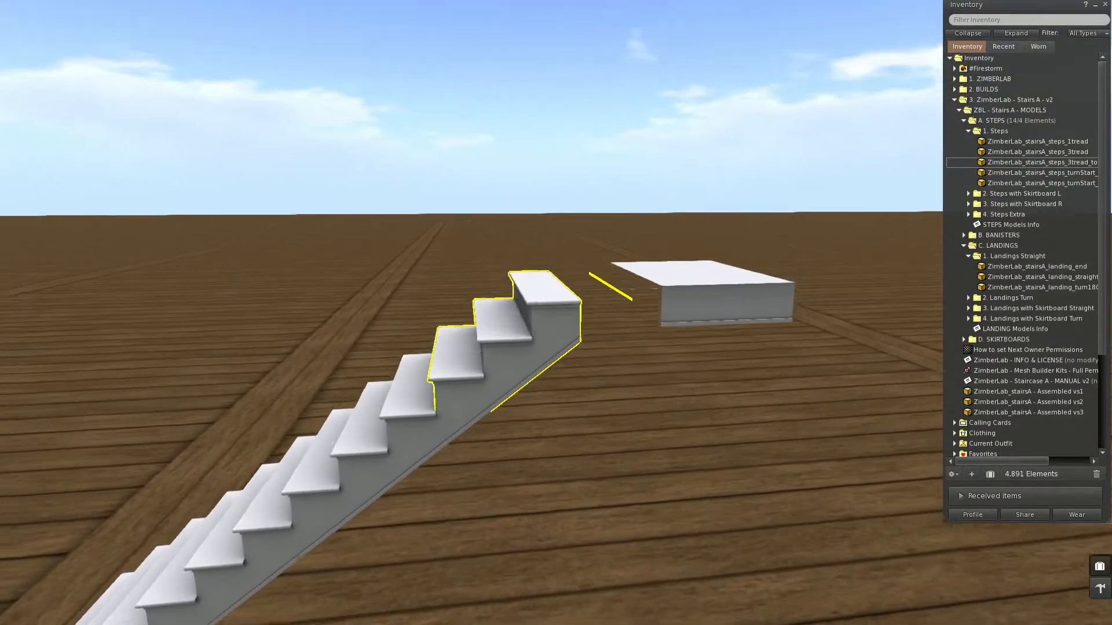
Move the straight landing against the top module of the flight so the two surfaces join.
{"action": "left_click", "coordinate": [713, 301]}
{"action": "left_click_drag", "start_coordinate": [744, 341], "coordinate": [486, 389]}
{"action": "left_click", "coordinate": [554, 305]}
{"action": "left_click_drag", "start_coordinate": [554, 305], "coordinate": [530, 319], "text": "ctrl+alt"}
{"action": "left_click_drag", "start_coordinate": [599, 261], "coordinate": [744, 224], "text": "shift"}
{"action": "left_click_drag", "start_coordinate": [662, 259], "coordinate": [608, 191], "text": "ctrl+alt"}
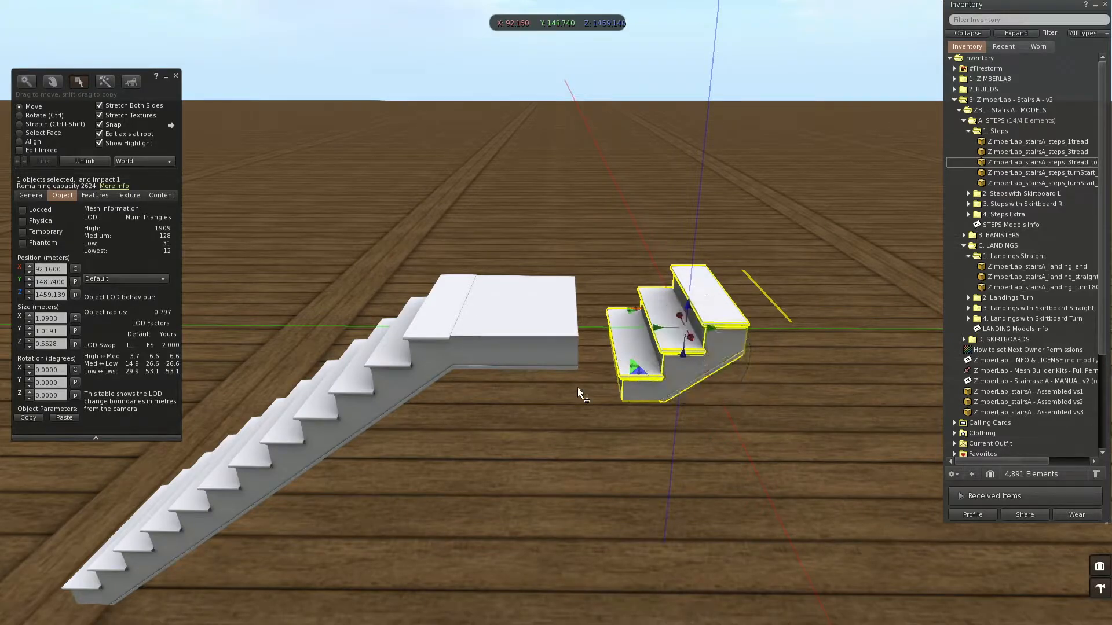
{"action": "key", "text": "Delete"}
Duplicate a regular three-tread module from the flight, place it beside the landing and rotate it 90° about Z.
{"action": "left_click", "coordinate": [299, 428]}
{"action": "left_click_drag", "start_coordinate": [469, 398], "coordinate": [517, 414], "text": "ctrl+alt"}
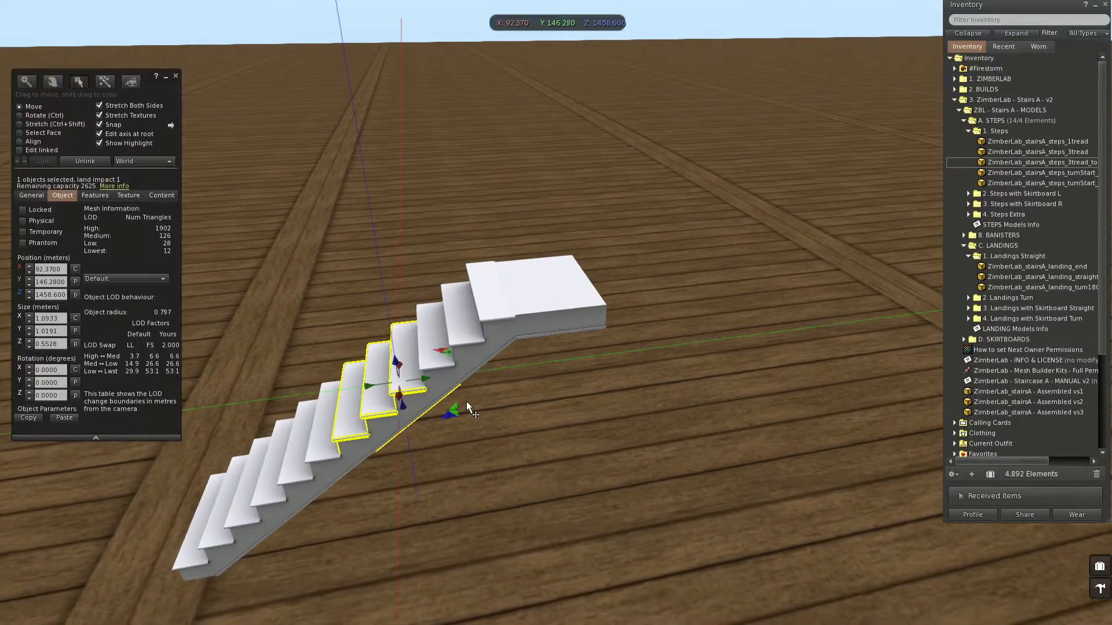
{"action": "left_click_drag", "start_coordinate": [449, 351], "coordinate": [652, 496], "text": "shift"}
{"action": "left_click_drag", "start_coordinate": [699, 443], "coordinate": [649, 342]}
{"action": "left_click_drag", "start_coordinate": [585, 316], "coordinate": [711, 248], "text": "ctrl+alt"}
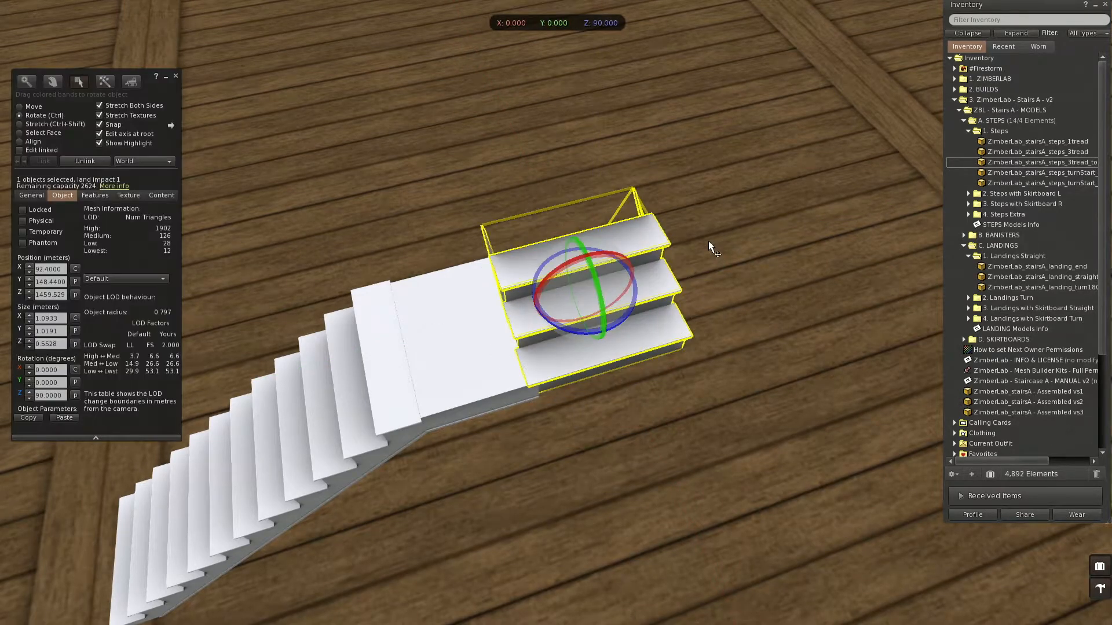
Align the rotated module with the landing's side edge at about X 91.41, Y 148.47, Z 1459.72.
{"action": "left_click_drag", "start_coordinate": [604, 241], "coordinate": [511, 272]}
{"action": "left_click_drag", "start_coordinate": [548, 311], "coordinate": [382, 414], "text": "ctrl+alt"}
{"action": "left_click_drag", "start_coordinate": [549, 261], "coordinate": [550, 265]}
{"action": "left_click_drag", "start_coordinate": [549, 305], "coordinate": [590, 324], "text": "ctrl+alt"}
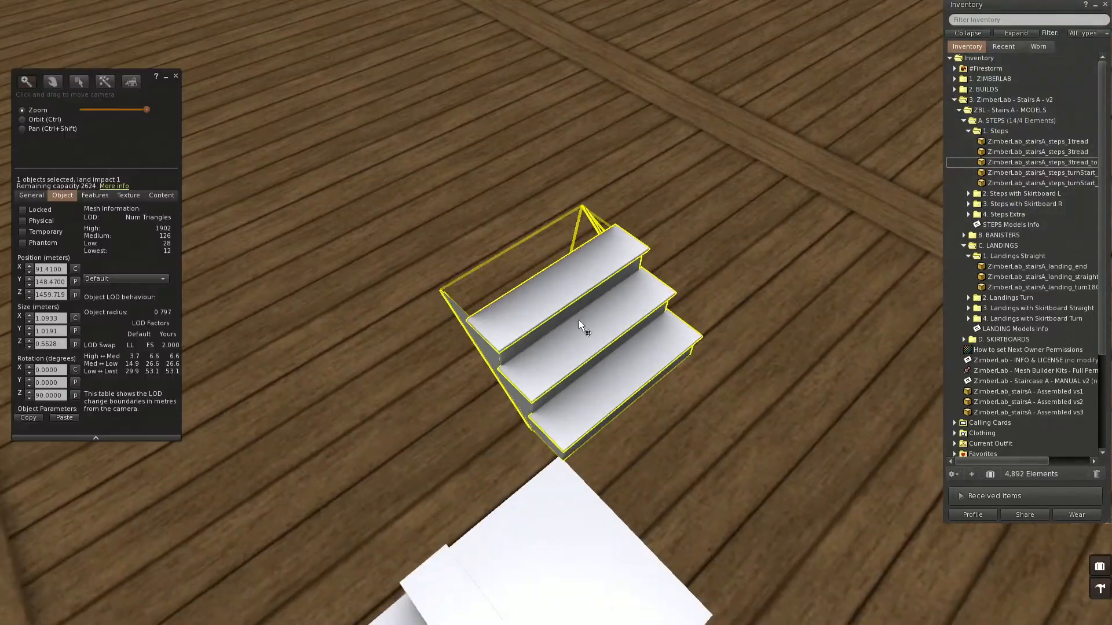
{"action": "left_click_drag", "start_coordinate": [580, 280], "coordinate": [557, 310], "text": "ctrl+alt"}
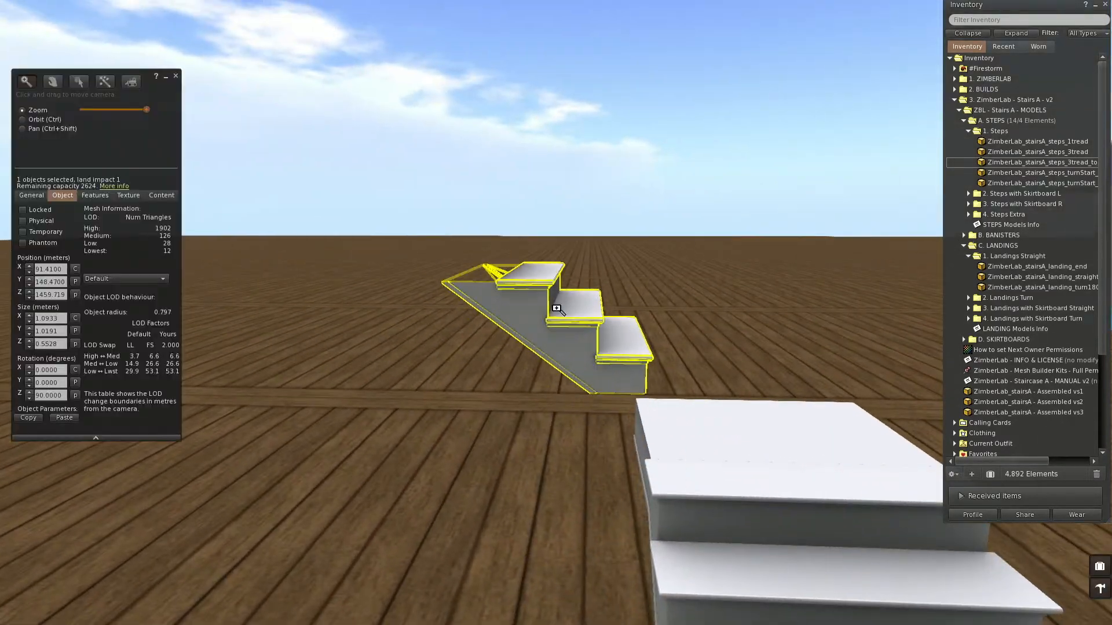
Duplicate the rotated module up the second flight to X 90.69, Z 1460.25.
{"action": "left_click_drag", "start_coordinate": [509, 355], "coordinate": [383, 270]}
{"action": "mouse_move", "coordinate": [542, 298]}
{"action": "left_mouse_down", "text": "alt"}
{"action": "mouse_move", "coordinate": [543, 347]}
{"action": "mouse_move", "coordinate": [538, 292]}
{"action": "left_mouse_up", "text": "alt"}
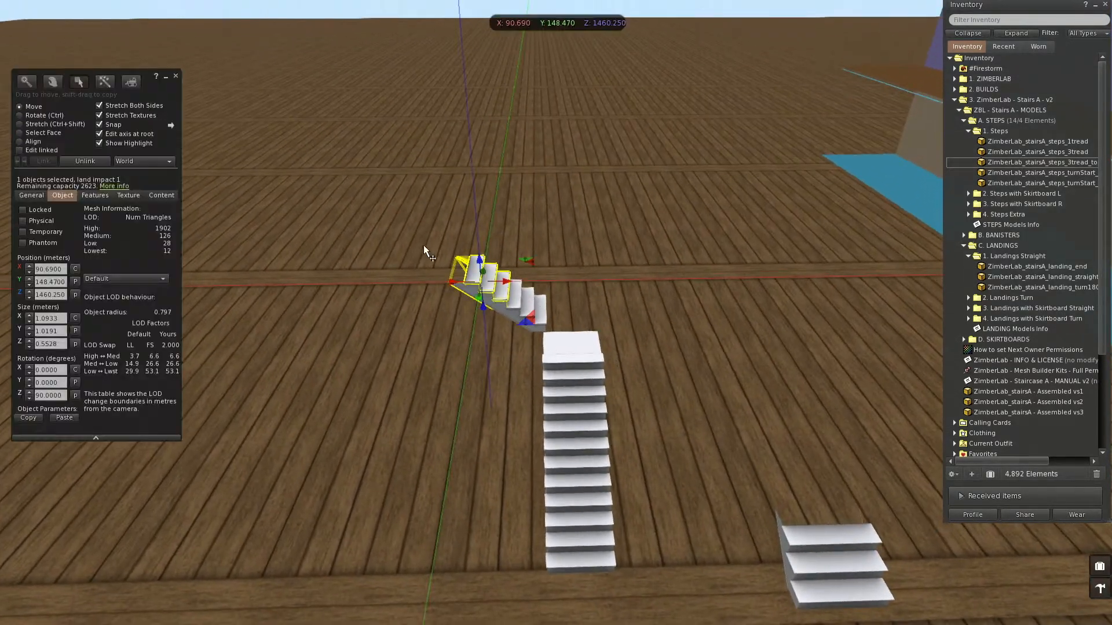
Duplicate all seven staircase modules to the side and link the duplicated set into one object.
{"action": "left_click_drag", "start_coordinate": [416, 227], "coordinate": [670, 574]}
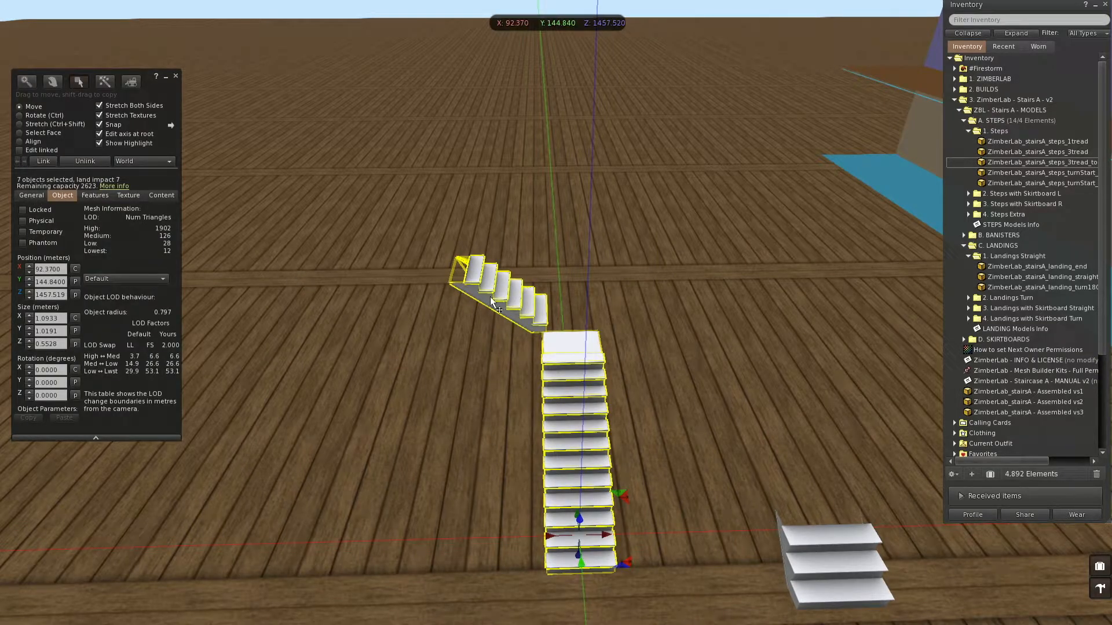
{"action": "left_click_drag", "start_coordinate": [632, 493], "coordinate": [633, 439], "text": "shift"}
{"action": "left_click", "coordinate": [42, 162]}
Scale the linked staircase up uniformly until its bottom module measures about 1.402 × 1.307 × 0.709 m.
{"action": "left_click_drag", "start_coordinate": [544, 287], "coordinate": [564, 287], "text": "alt"}
{"action": "left_click_drag", "start_coordinate": [581, 389], "coordinate": [577, 285]}
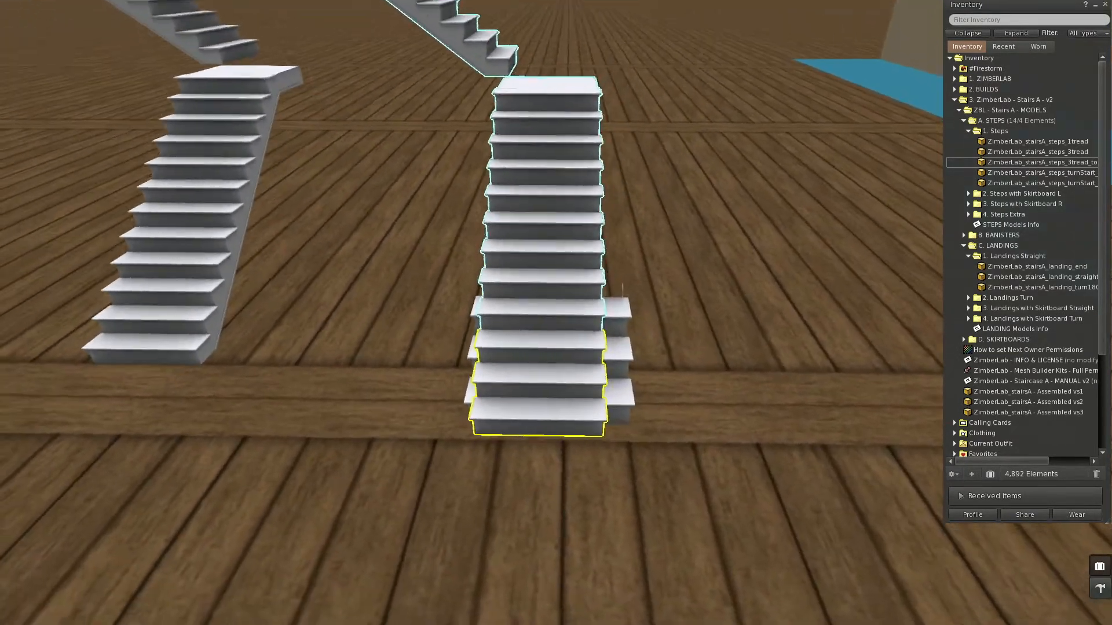
{"action": "left_click_drag", "start_coordinate": [565, 373], "coordinate": [573, 376]}
{"action": "left_click_drag", "start_coordinate": [574, 376], "coordinate": [446, 342], "text": "alt"}
{"action": "key", "text": "ctrl+shift"}
{"action": "left_click_drag", "start_coordinate": [632, 201], "coordinate": [617, 225]}
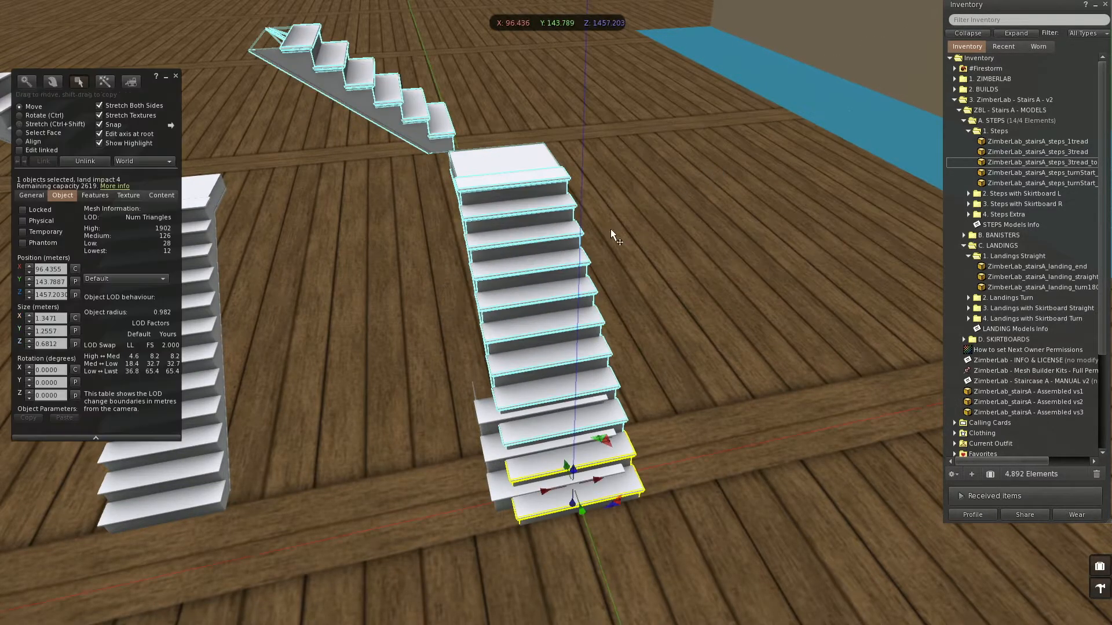
{"action": "left_click_drag", "start_coordinate": [599, 484], "coordinate": [581, 486]}
{"action": "left_click_drag", "start_coordinate": [687, 172], "coordinate": [711, 171]}
{"action": "left_click_drag", "start_coordinate": [519, 264], "coordinate": [552, 344]}
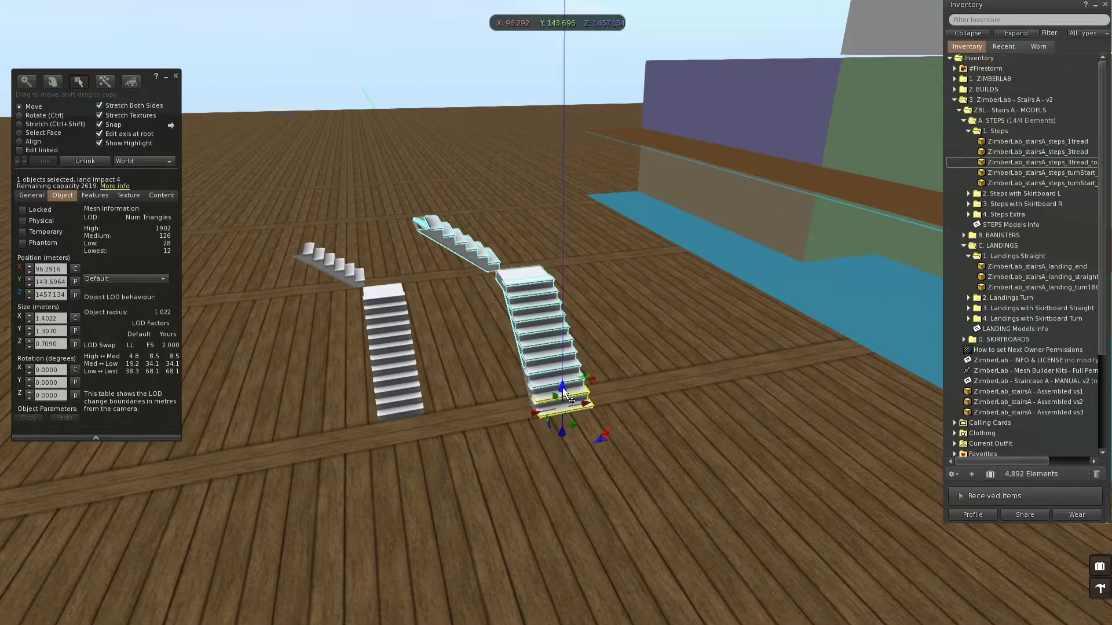
Move the enlarged staircase into the building and against the green wall, at about X 113.25, Z 1457.63.
{"action": "left_click_drag", "start_coordinate": [564, 393], "coordinate": [1002, 294]}
{"action": "left_click_drag", "start_coordinate": [869, 316], "coordinate": [555, 317], "text": "alt"}
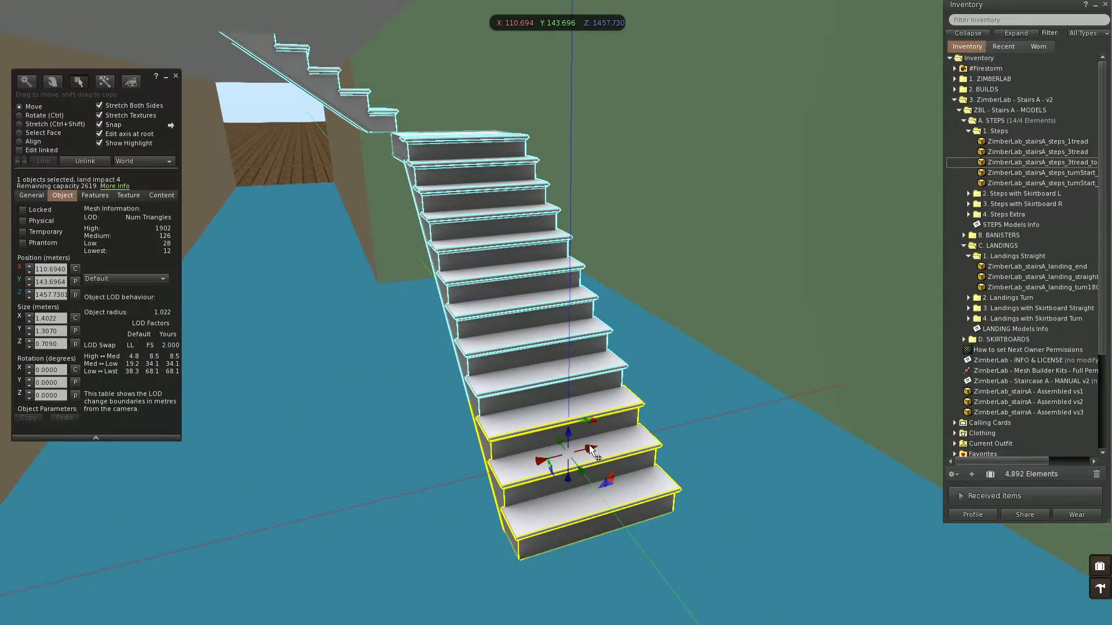
{"action": "left_click_drag", "start_coordinate": [590, 447], "coordinate": [579, 340]}
{"action": "left_click_drag", "start_coordinate": [599, 385], "coordinate": [546, 272]}
{"action": "left_click_drag", "start_coordinate": [528, 147], "coordinate": [484, 44], "text": "ctrl+alt"}
{"action": "mouse_move", "coordinate": [647, 492]}
{"action": "left_mouse_down"}
{"action": "mouse_move", "coordinate": [533, 487]}
{"action": "mouse_move", "coordinate": [652, 485]}
{"action": "left_mouse_up"}
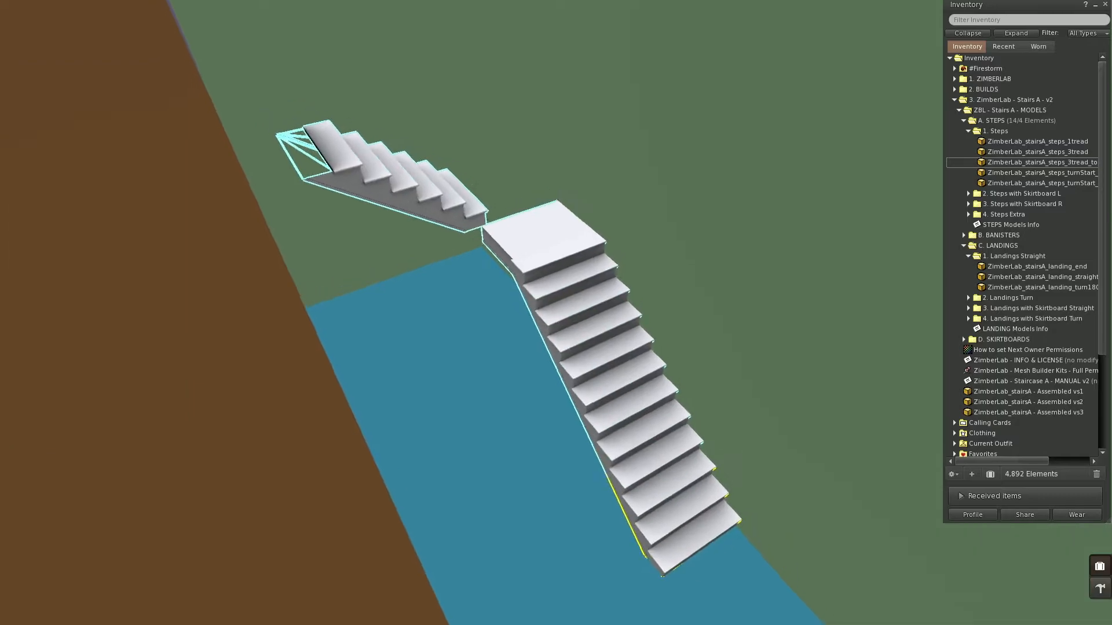
Turn on linked-part editing and move the two upper-flight modules away from the landing to about Y 150.17.
{"action": "left_click_drag", "start_coordinate": [556, 312], "coordinate": [481, 319], "text": "ctrl+alt"}
{"action": "left_click_drag", "start_coordinate": [549, 312], "coordinate": [628, 313], "text": "alt"}
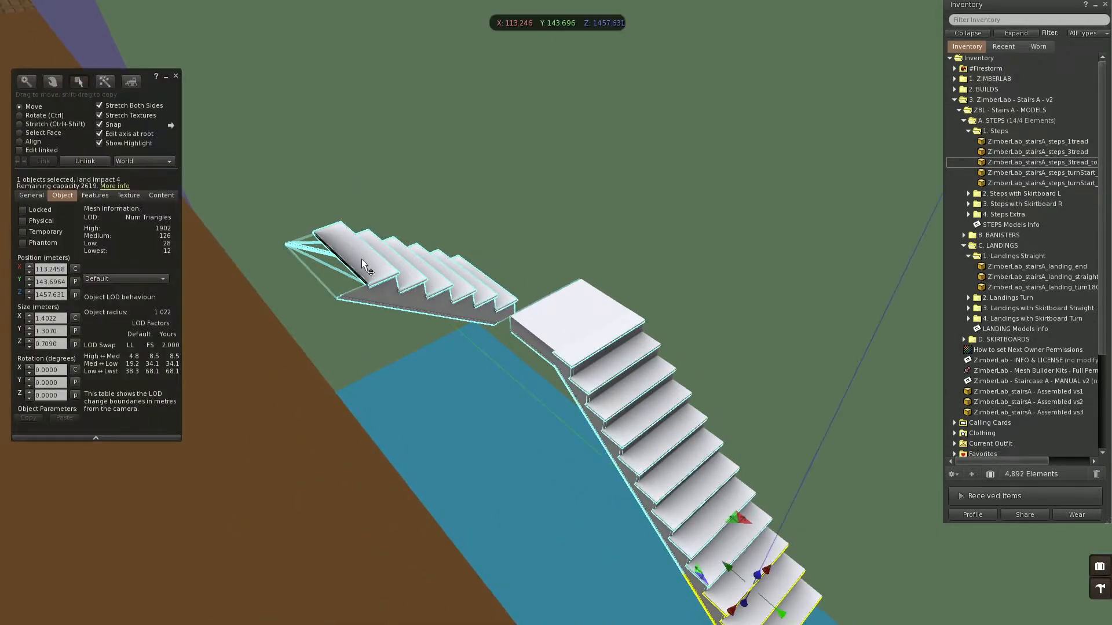
{"action": "left_click", "coordinate": [69, 150]}
{"action": "left_click", "coordinate": [458, 280]}
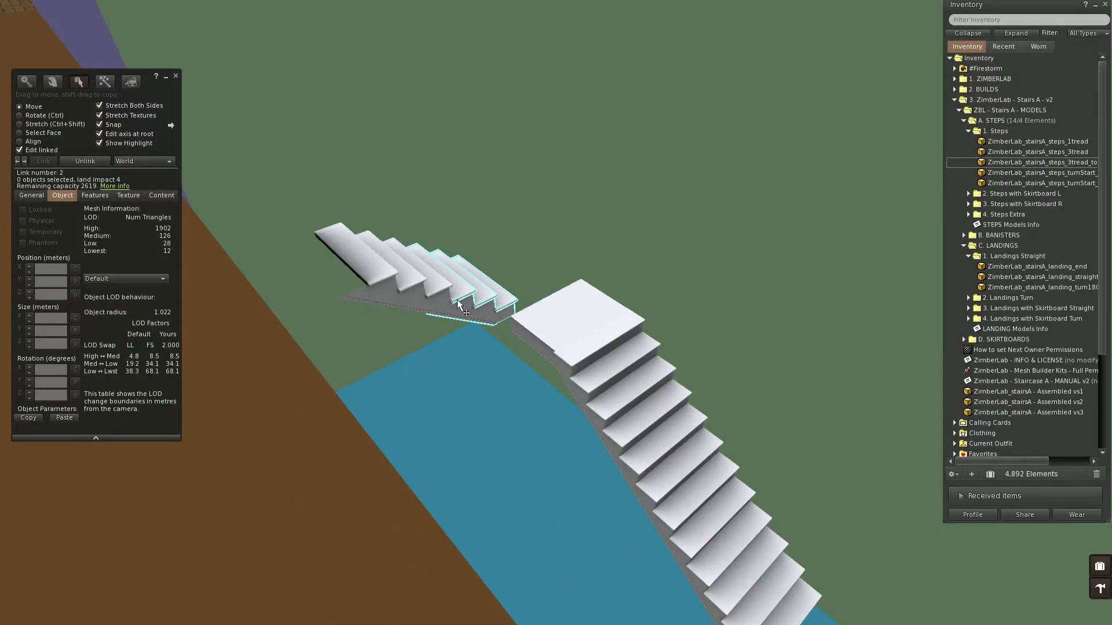
{"action": "left_click", "coordinate": [397, 290], "text": "shift"}
{"action": "left_click_drag", "start_coordinate": [386, 289], "coordinate": [335, 210]}
{"action": "left_click_drag", "start_coordinate": [609, 351], "coordinate": [712, 375], "text": "alt"}
{"action": "left_click_drag", "start_coordinate": [545, 318], "coordinate": [560, 318], "text": "alt"}
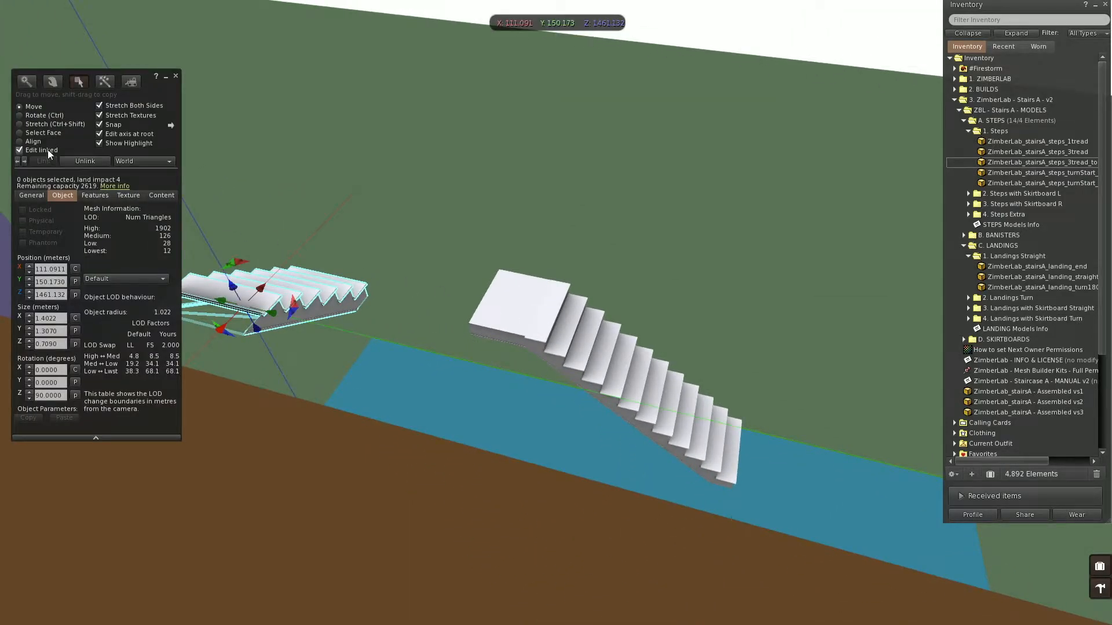
Turn off linked-part editing and shift the whole staircase along the wall to about Y 142.12.
{"action": "left_click", "coordinate": [49, 152]}
{"action": "left_click", "coordinate": [560, 331]}
{"action": "left_click_drag", "start_coordinate": [735, 444], "coordinate": [827, 458]}
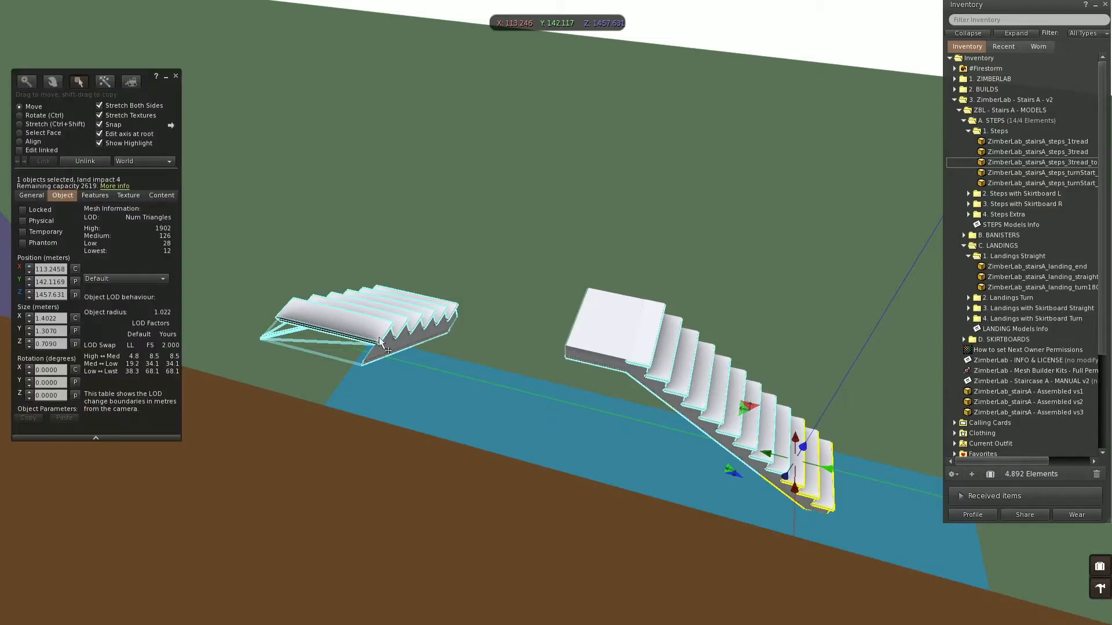
With linked-part editing on, select the upper-flight modules and move them farther from the landing.
{"action": "left_click", "coordinate": [34, 149]}
{"action": "left_click", "coordinate": [355, 316]}
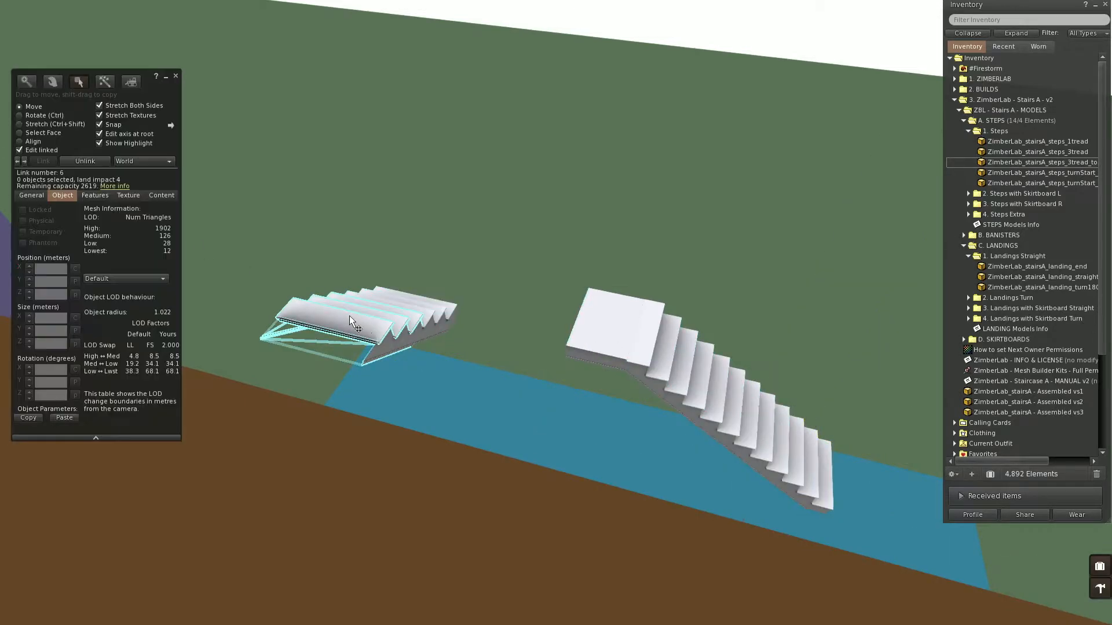
{"action": "left_click_drag", "start_coordinate": [439, 316], "coordinate": [179, 292]}
{"action": "left_click_drag", "start_coordinate": [617, 343], "coordinate": [631, 322], "text": "ctrl+alt"}
Turn off linked-part editing and move the linked staircase out of the building onto the original, at X 92.40, Y 144.96.
{"action": "left_click", "coordinate": [47, 151]}
{"action": "left_click", "coordinate": [746, 440]}
{"action": "left_click_drag", "start_coordinate": [494, 440], "coordinate": [672, 321], "text": "alt"}
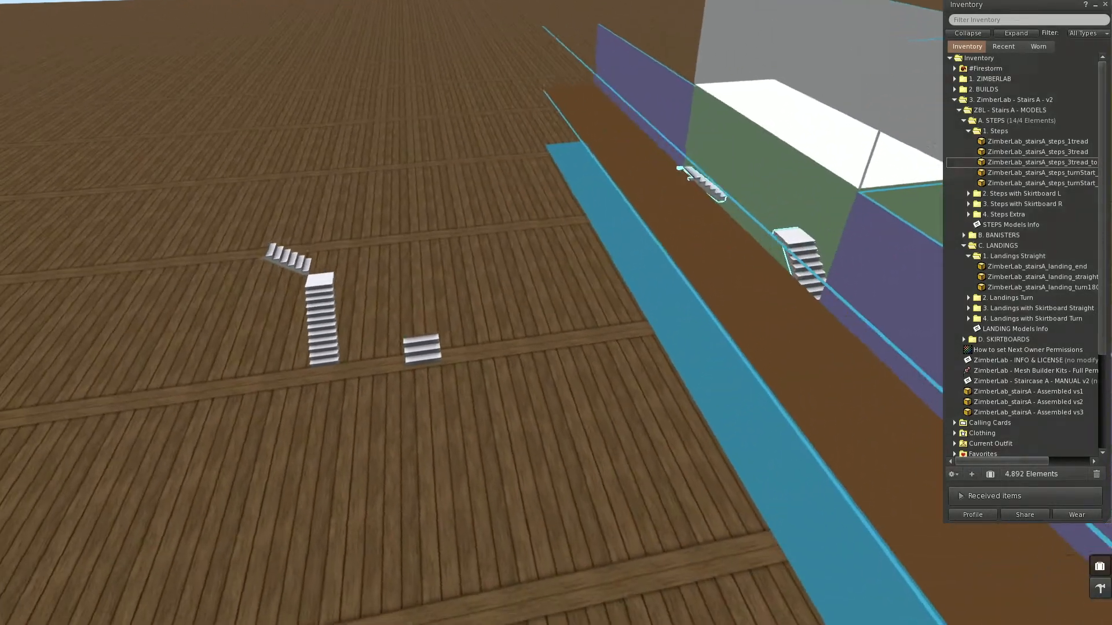
{"action": "left_click_drag", "start_coordinate": [857, 295], "coordinate": [573, 318]}
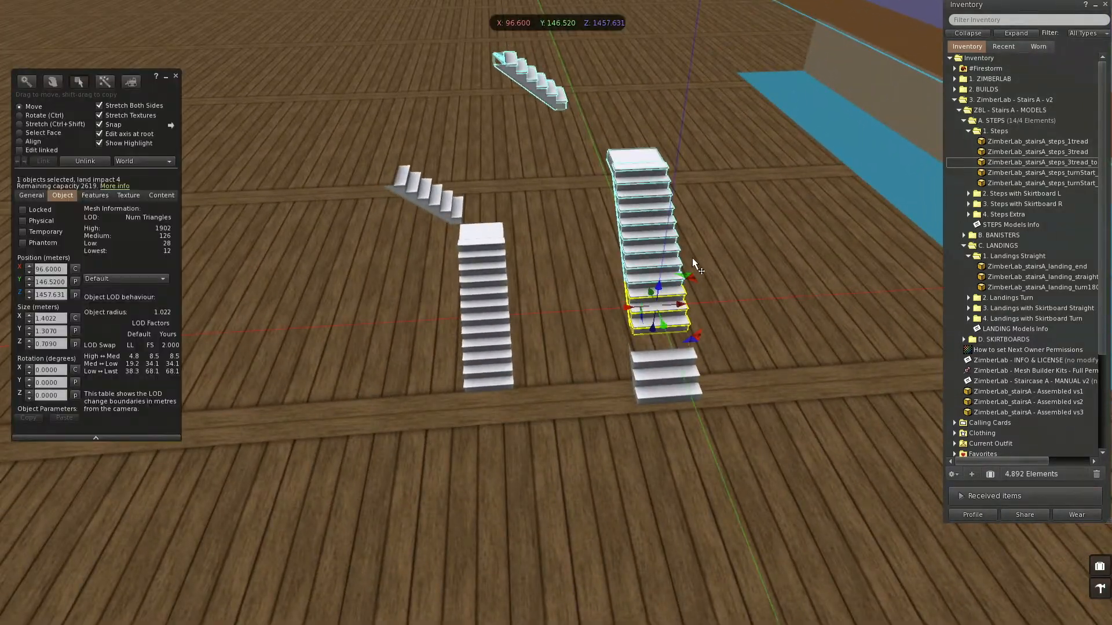
{"action": "left_click_drag", "start_coordinate": [692, 258], "coordinate": [508, 187]}
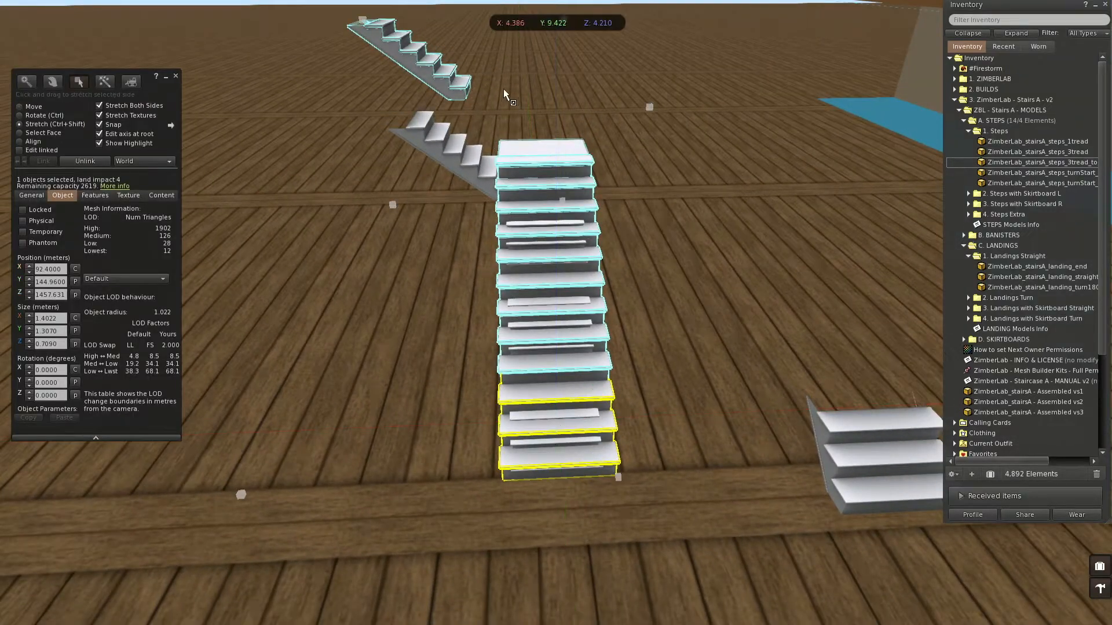
Scale the linked staircase down over the original until its bottom module measures about 1.109 × 1.034 × 0.561 m.
{"action": "left_click_drag", "start_coordinate": [649, 107], "coordinate": [597, 141]}
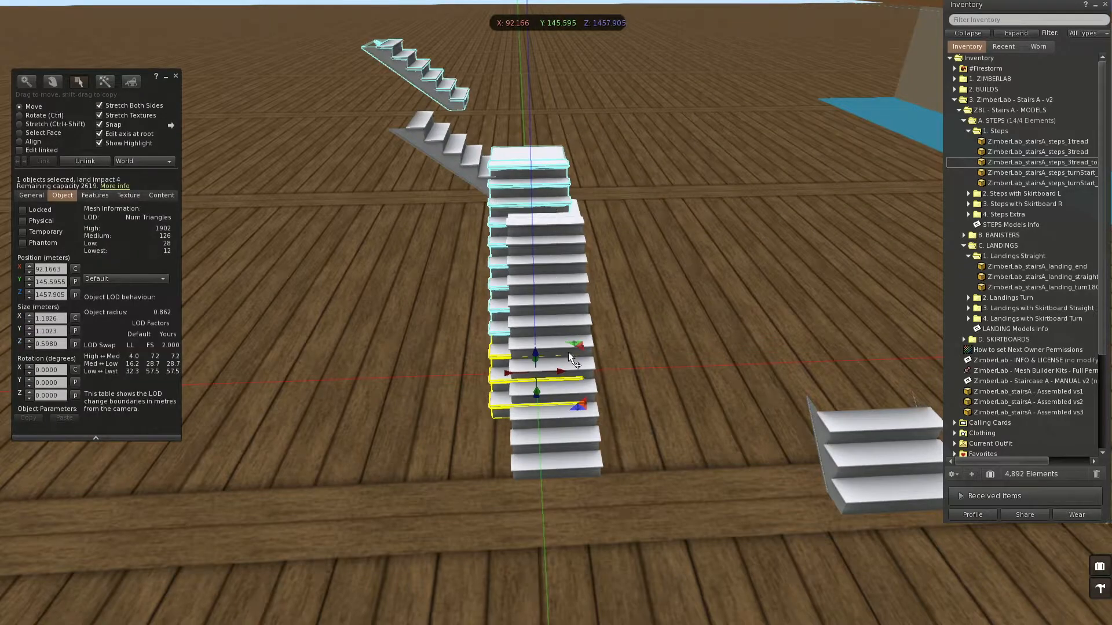
{"action": "left_click_drag", "start_coordinate": [558, 371], "coordinate": [429, 295]}
{"action": "left_click_drag", "start_coordinate": [589, 245], "coordinate": [571, 278], "text": "ctrl+alt+shift"}
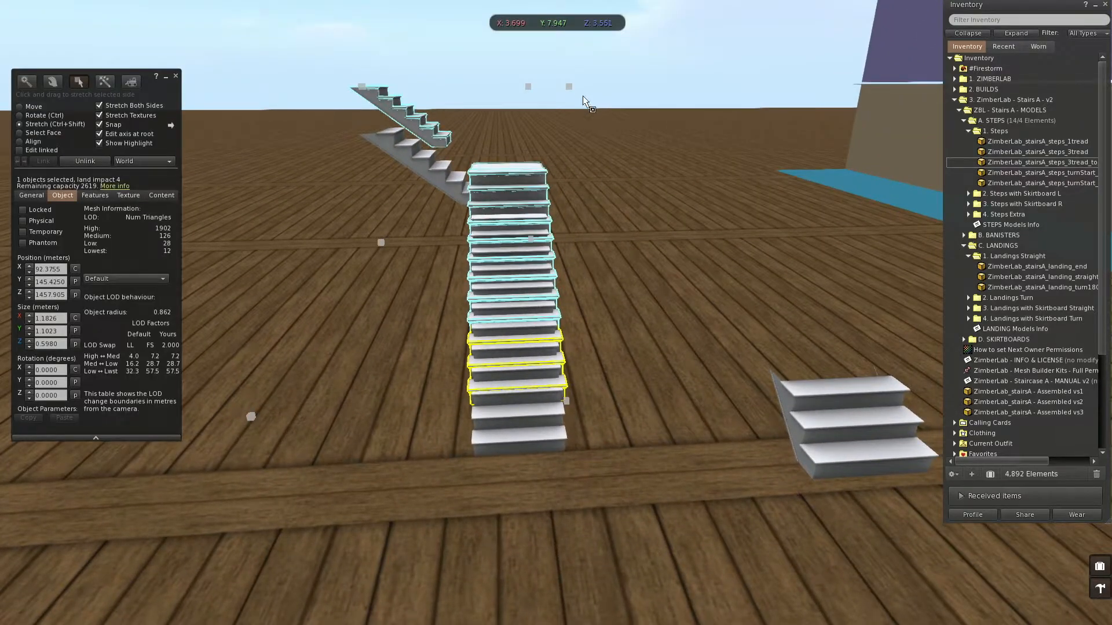
{"action": "left_click_drag", "start_coordinate": [568, 87], "coordinate": [560, 107]}
Move the scaled staircase sideways off the original to about X 93.81, Y 144.88.
{"action": "left_click_drag", "start_coordinate": [556, 283], "coordinate": [512, 259], "text": "ctrl+alt"}
{"action": "left_click_drag", "start_coordinate": [560, 314], "coordinate": [578, 372]}
{"action": "left_click_drag", "start_coordinate": [448, 257], "coordinate": [361, 324], "text": "ctrl+alt"}
{"action": "left_click_drag", "start_coordinate": [450, 311], "coordinate": [197, 359], "text": "ctrl+alt"}
{"action": "left_click_drag", "start_coordinate": [595, 291], "coordinate": [539, 340], "text": "ctrl+alt"}
Replace the original upper flight's top module with a one-tread module rotated 90° about Z, pasting the lower module's position onto it.
{"action": "left_click", "coordinate": [544, 264]}
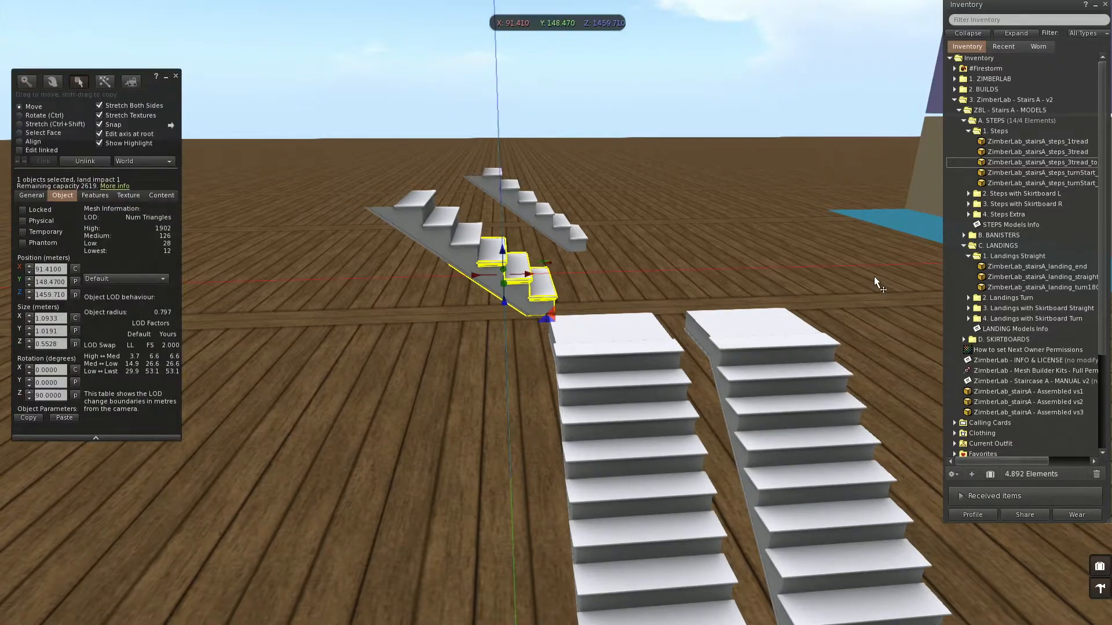
{"action": "left_click_drag", "start_coordinate": [1054, 142], "coordinate": [408, 487]}
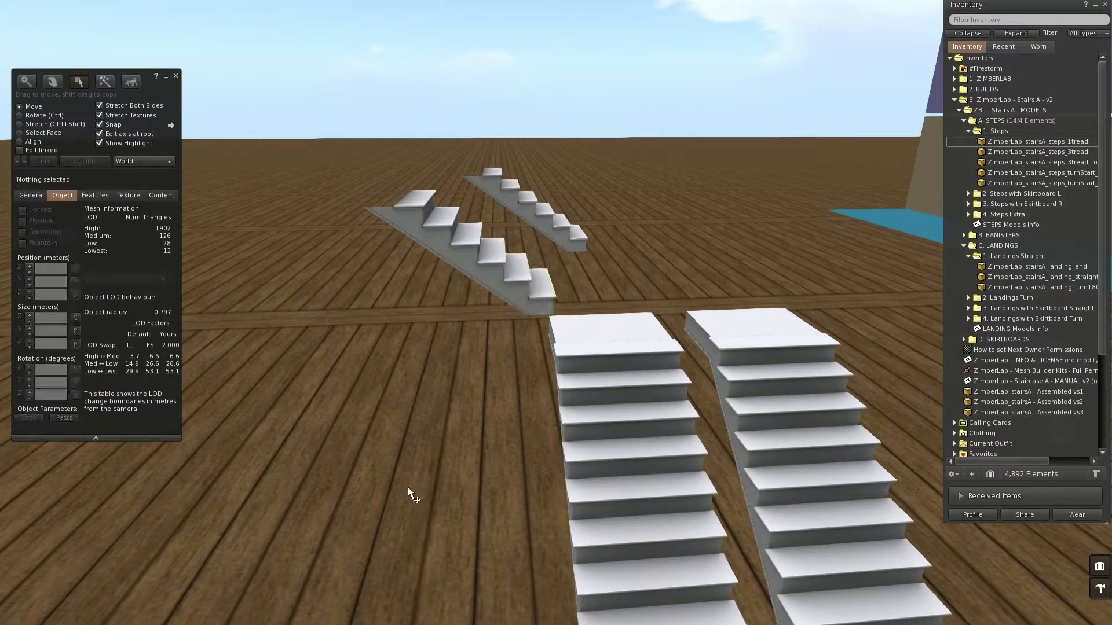
{"action": "left_click", "coordinate": [501, 293]}
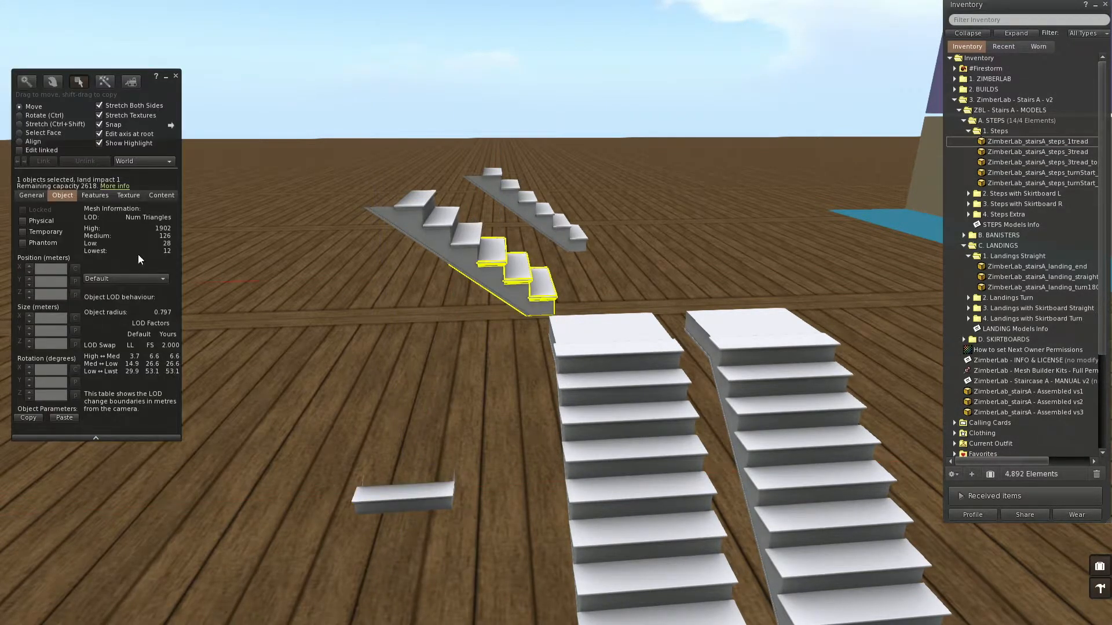
{"action": "left_click", "coordinate": [415, 232]}
{"action": "right_click", "coordinate": [414, 230]}
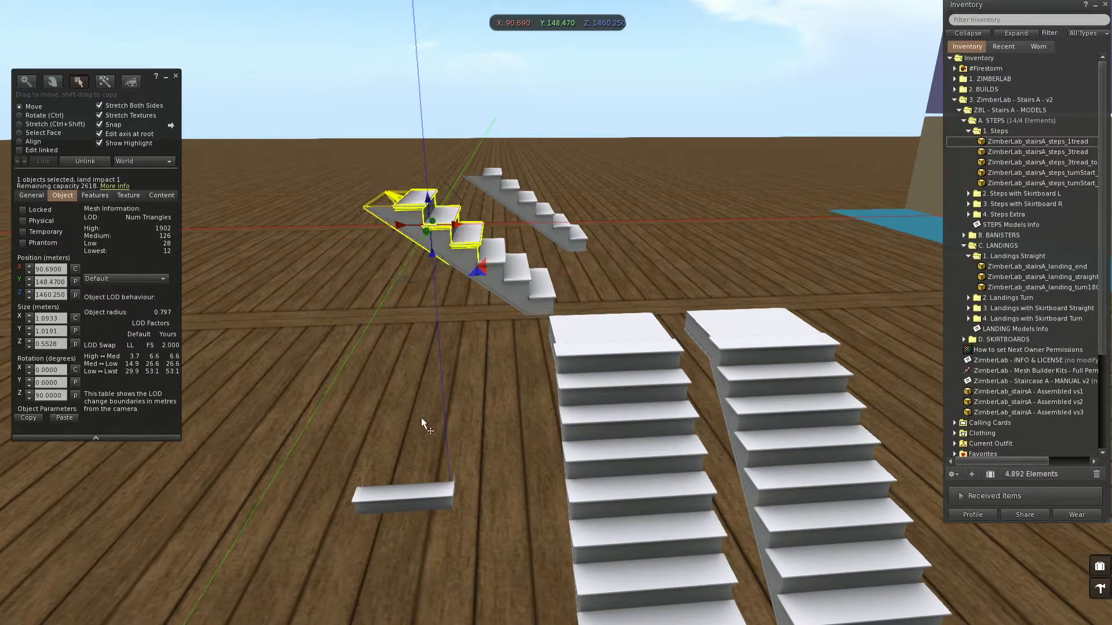
{"action": "left_click_drag", "start_coordinate": [426, 522], "coordinate": [542, 482], "text": "ctrl"}
{"action": "left_click", "coordinate": [75, 280]}
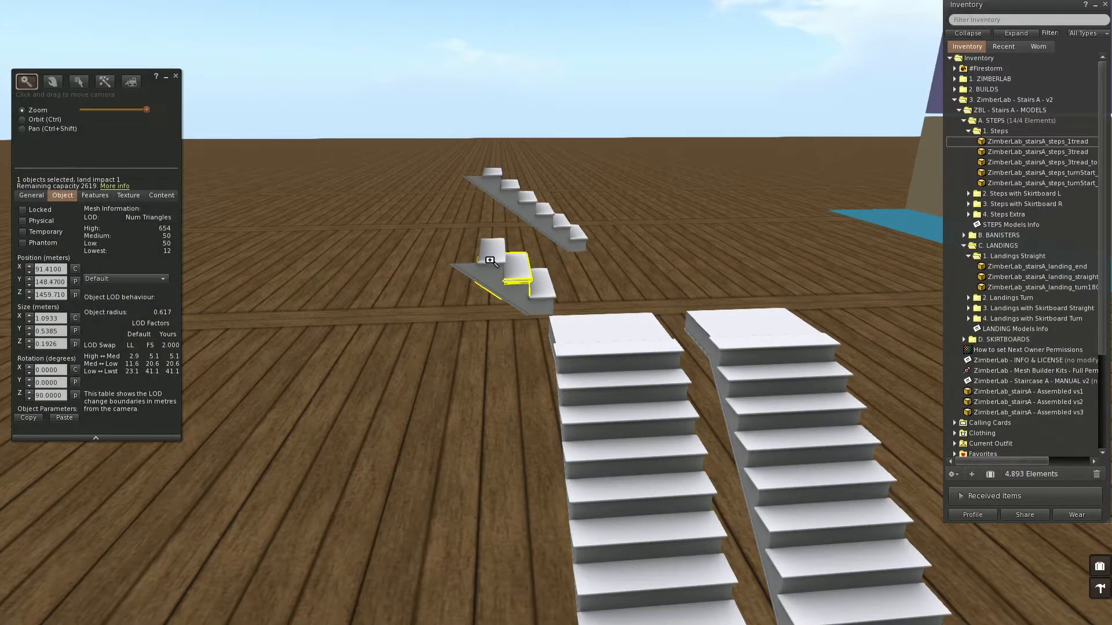
Move the single tread above the upper flight's remaining module and duplicate it one step higher.
{"action": "left_click", "coordinate": [503, 270], "text": "alt"}
{"action": "left_click_drag", "start_coordinate": [540, 382], "coordinate": [386, 270]}
{"action": "key", "text": "Escape"}
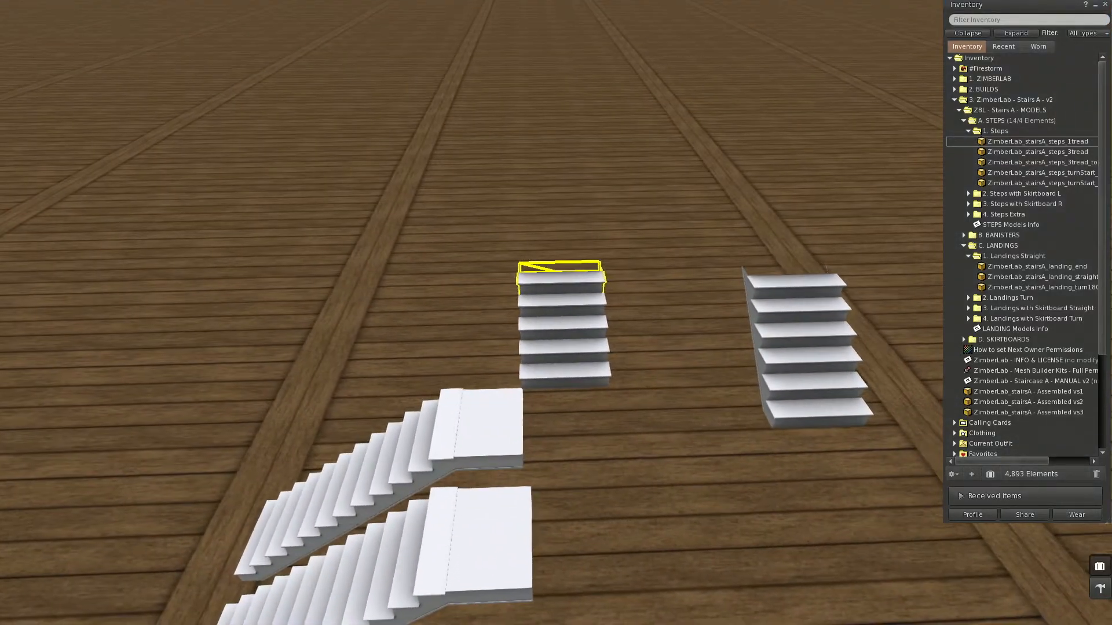
Select all three modules of the five-tread upper flight and move them toward the scaled upper flight, to about Y 151.23.
{"action": "left_click_drag", "start_coordinate": [559, 371], "coordinate": [559, 346], "text": "alt"}
{"action": "left_click", "coordinate": [583, 306], "text": "shift"}
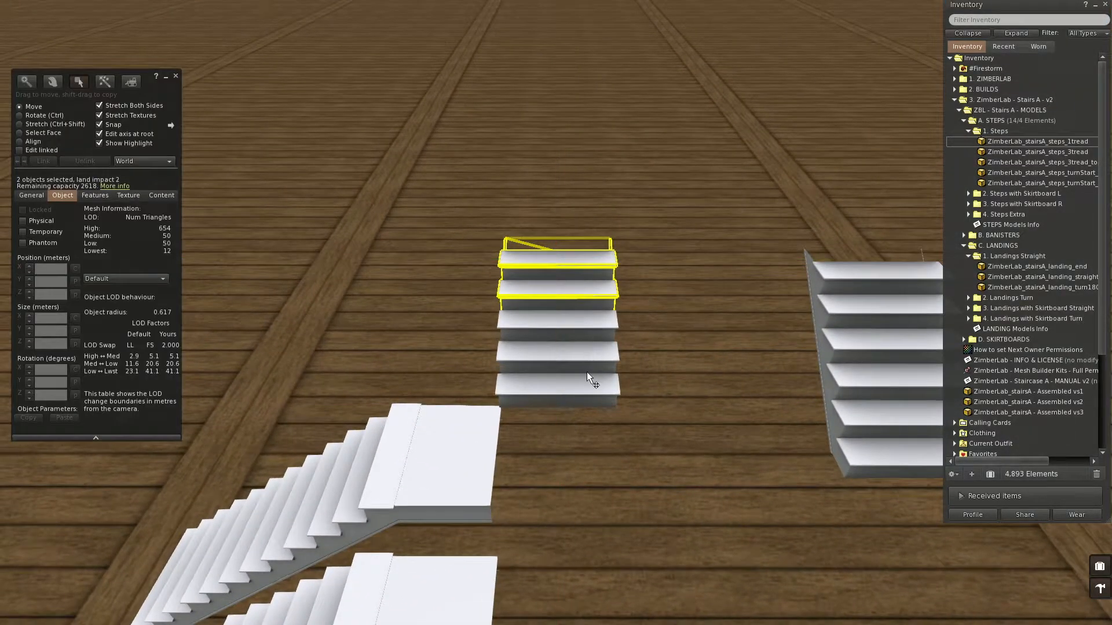
{"action": "left_click", "coordinate": [585, 354], "text": "shift"}
{"action": "left_click_drag", "start_coordinate": [585, 355], "coordinate": [555, 317], "text": "alt"}
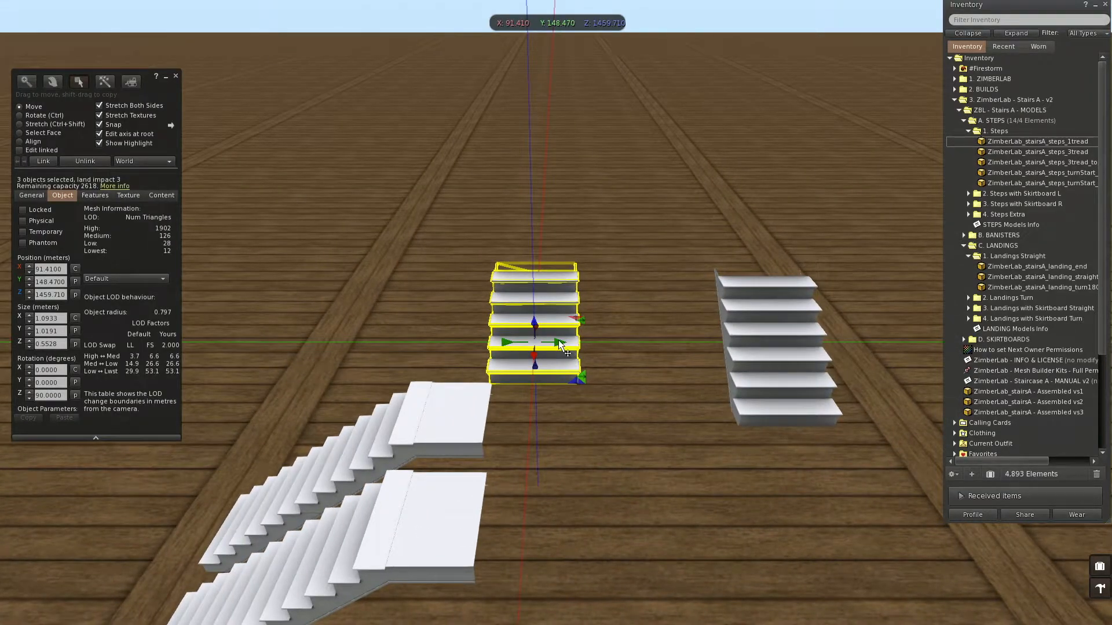
{"action": "left_click_drag", "start_coordinate": [559, 344], "coordinate": [559, 344]}
{"action": "left_click_drag", "start_coordinate": [679, 277], "coordinate": [765, 257]}
{"action": "left_click_drag", "start_coordinate": [772, 306], "coordinate": [568, 331], "text": "alt"}
{"action": "left_click_drag", "start_coordinate": [586, 378], "coordinate": [799, 237]}
Move the scaled staircase back over the original lower flight, to about X 92.355.
{"action": "left_click_drag", "start_coordinate": [431, 231], "coordinate": [497, 296], "text": "alt"}
{"action": "left_click", "coordinate": [631, 399]}
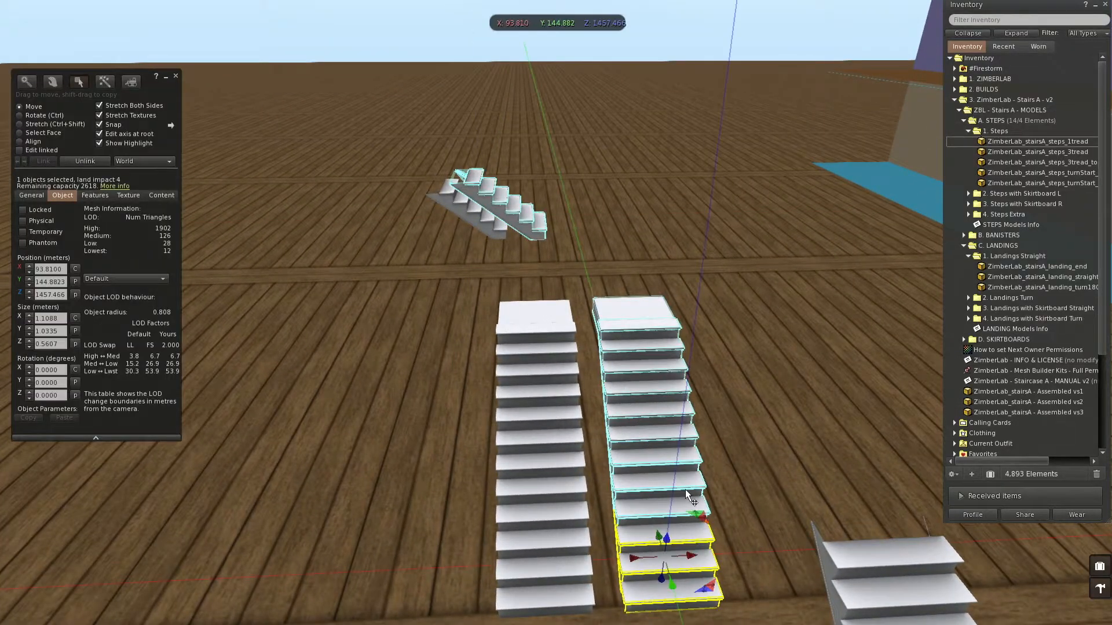
{"action": "left_click_drag", "start_coordinate": [689, 556], "coordinate": [565, 550]}
Select the five-tread upper flight's three modules, move them over the scaled upper flight to X 90.00, and link them.
{"action": "left_click_drag", "start_coordinate": [504, 222], "coordinate": [558, 309], "text": "alt"}
{"action": "left_click", "coordinate": [549, 314]}
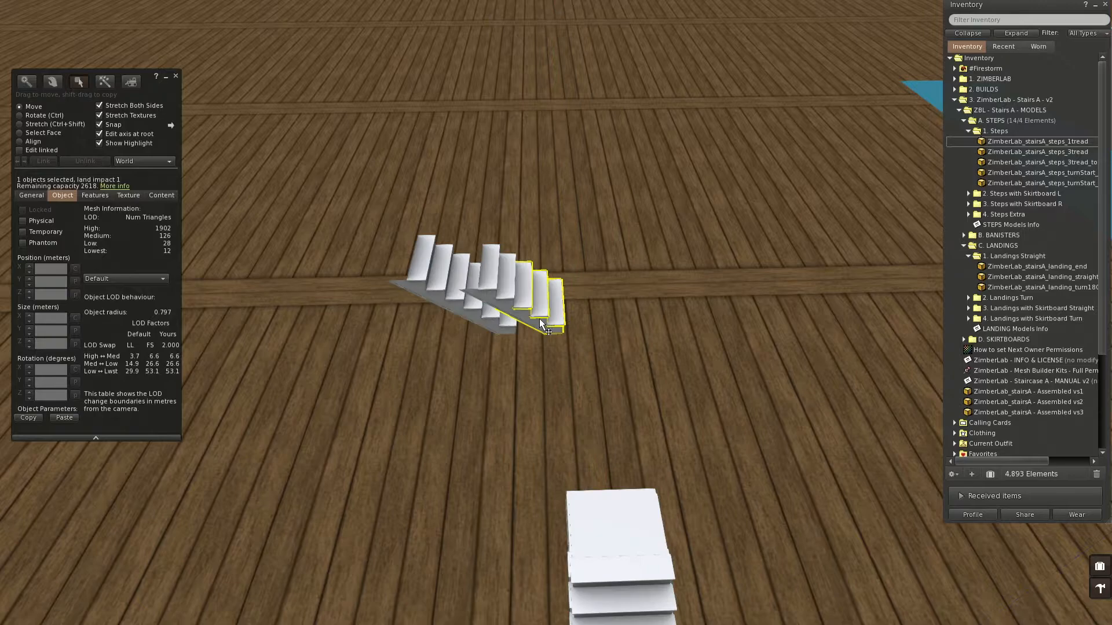
{"action": "left_click", "coordinate": [492, 275], "text": "shift"}
{"action": "left_click", "coordinate": [504, 304], "text": "shift"}
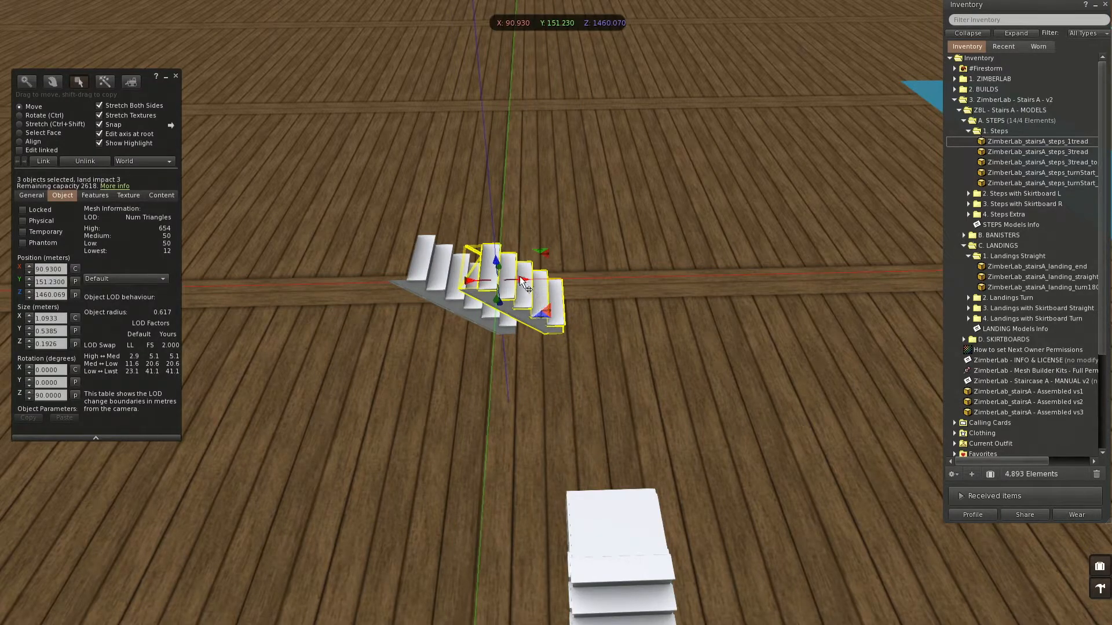
{"action": "left_click_drag", "start_coordinate": [524, 286], "coordinate": [420, 194]}
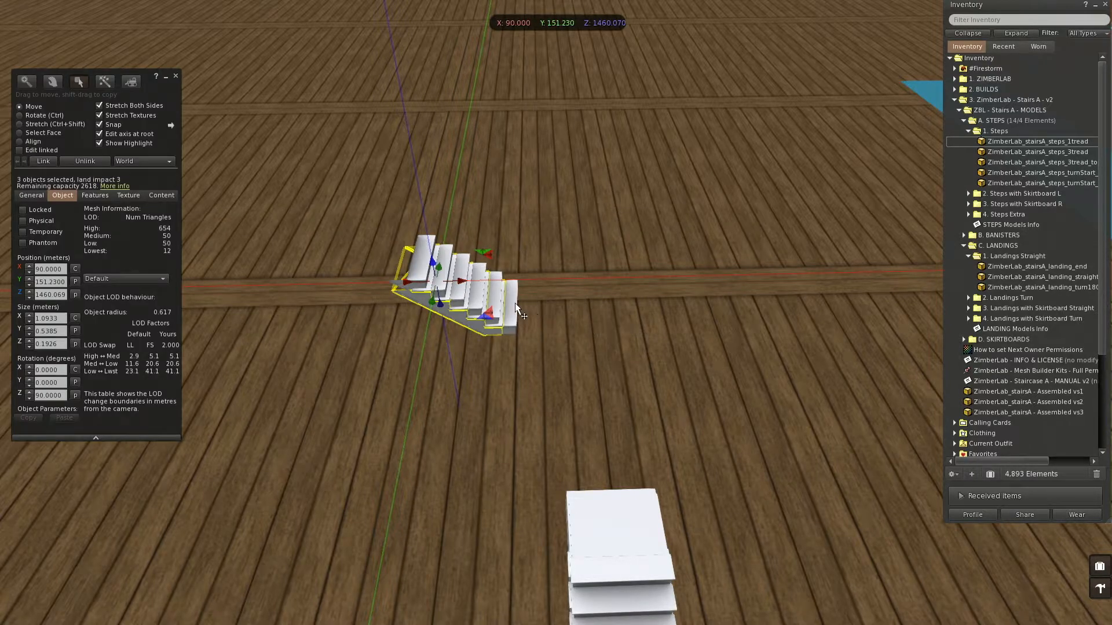
{"action": "key", "text": "ctrl+l"}
{"action": "left_click_drag", "start_coordinate": [679, 394], "coordinate": [569, 425], "text": "alt"}
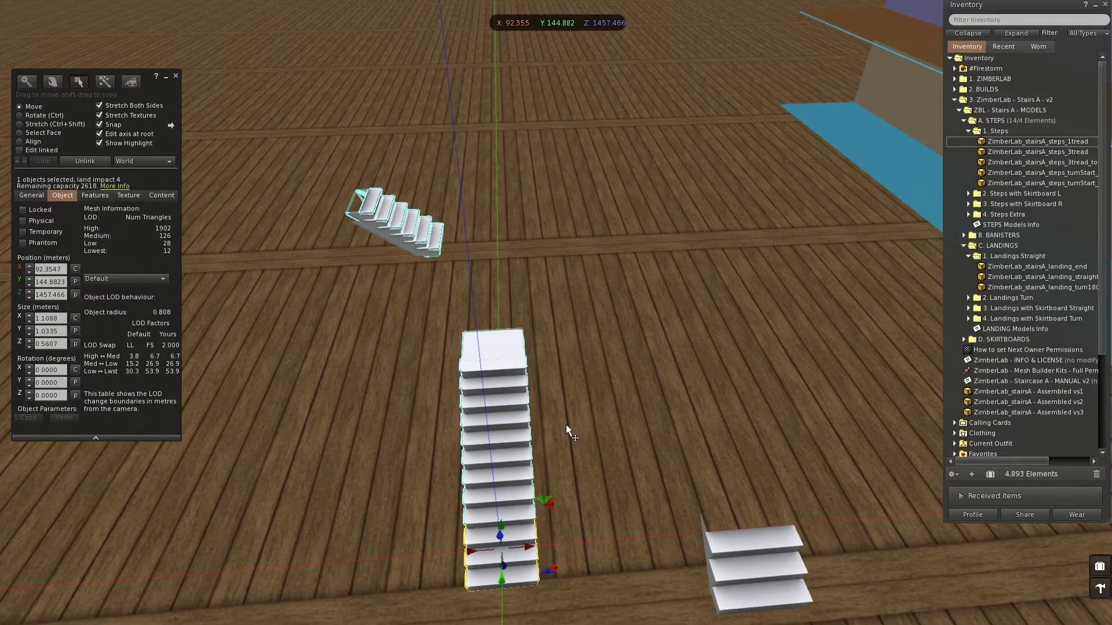
Move the scaled staircase off the original modules to X 96.720, Y 149.400 and remove it from the scene.
{"action": "left_click_drag", "start_coordinate": [549, 502], "coordinate": [695, 324], "text": "shift"}
{"action": "right_click", "coordinate": [683, 295]}
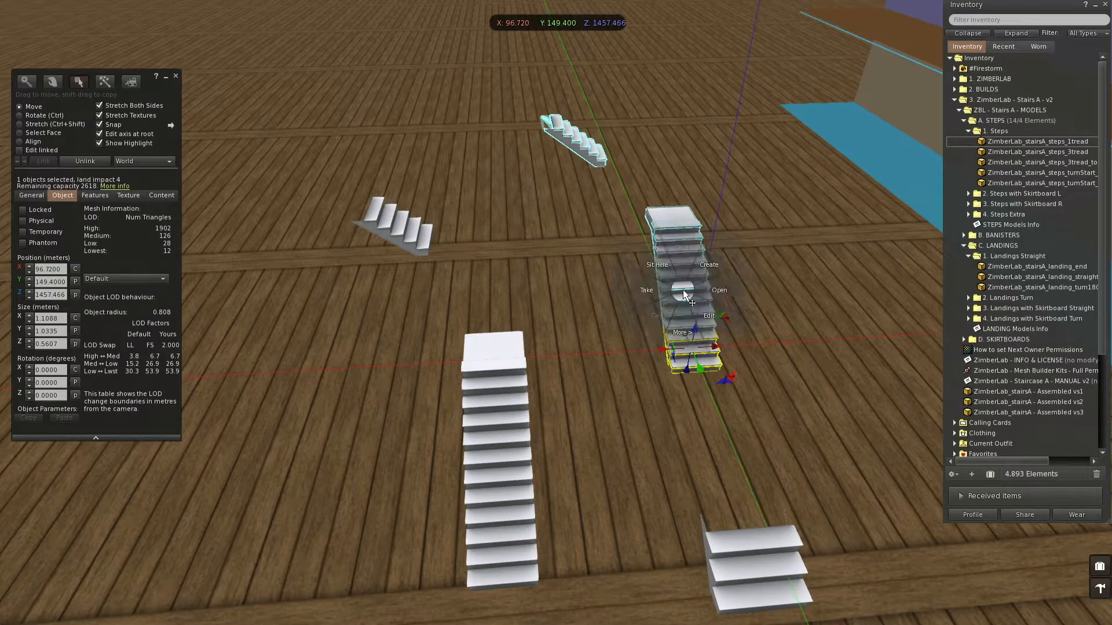
{"action": "left_click", "coordinate": [717, 290]}
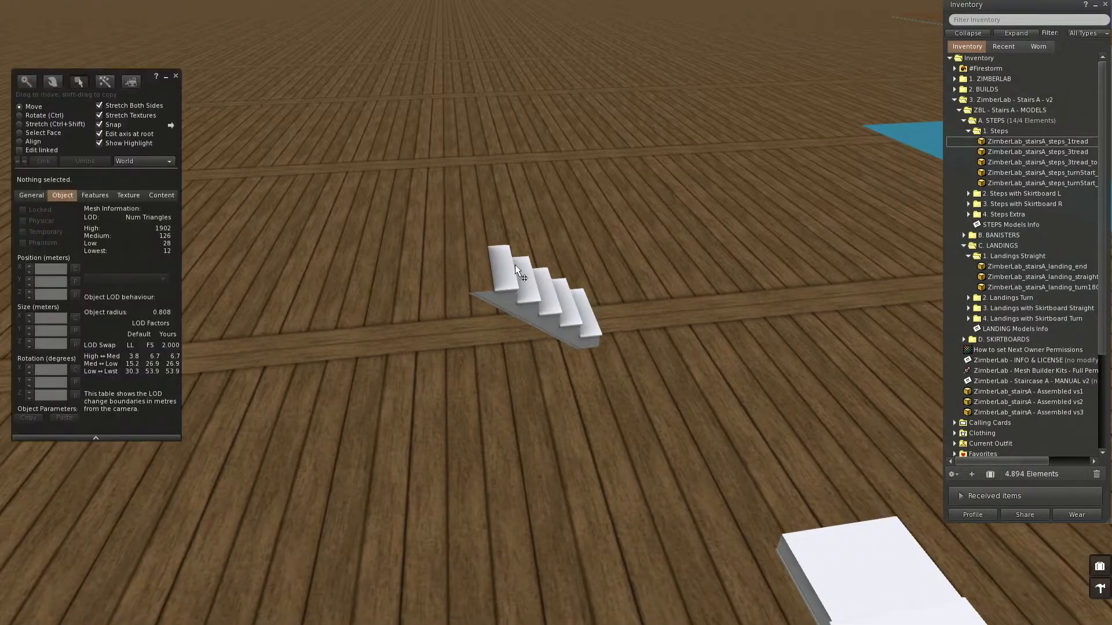
Duplicate the landing at the top of the lower flight beside the foot of the upper flight and rotate the copy to Z 90°.
{"action": "left_click_drag", "start_coordinate": [568, 369], "coordinate": [557, 319], "text": "ctrl+alt"}
{"action": "left_click_drag", "start_coordinate": [660, 330], "coordinate": [663, 347], "text": "ctrl+alt"}
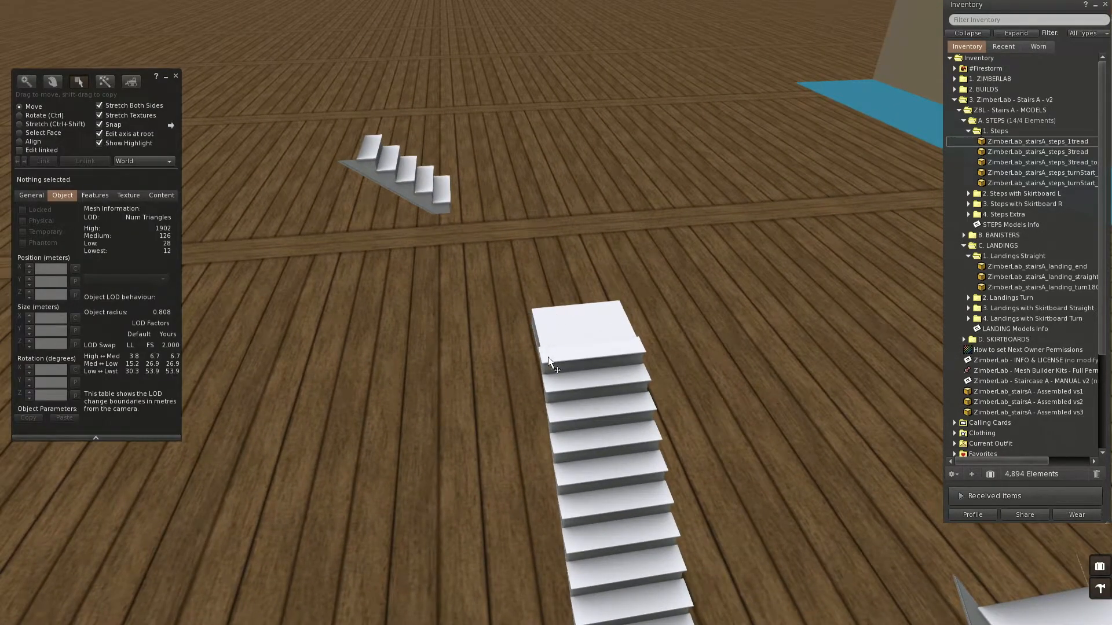
{"action": "left_click", "coordinate": [576, 330]}
{"action": "left_click_drag", "start_coordinate": [617, 305], "coordinate": [493, 160], "text": "shift"}
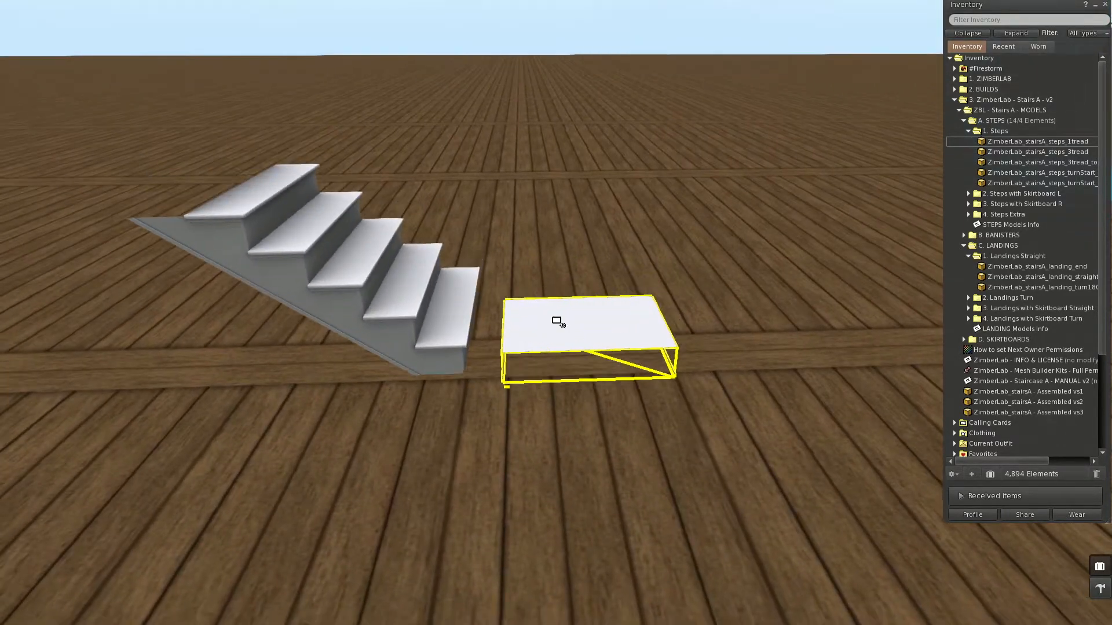
{"action": "left_click_drag", "start_coordinate": [607, 363], "coordinate": [733, 335], "text": "ctrl"}
{"action": "left_click_drag", "start_coordinate": [583, 344], "coordinate": [613, 384], "text": "ctrl+alt"}
Add a ZimberLab_stairsA_landing_end module, apply the upper flight's bottom module position to it, and fit it under the lowest tread.
{"action": "left_click", "coordinate": [445, 326]}
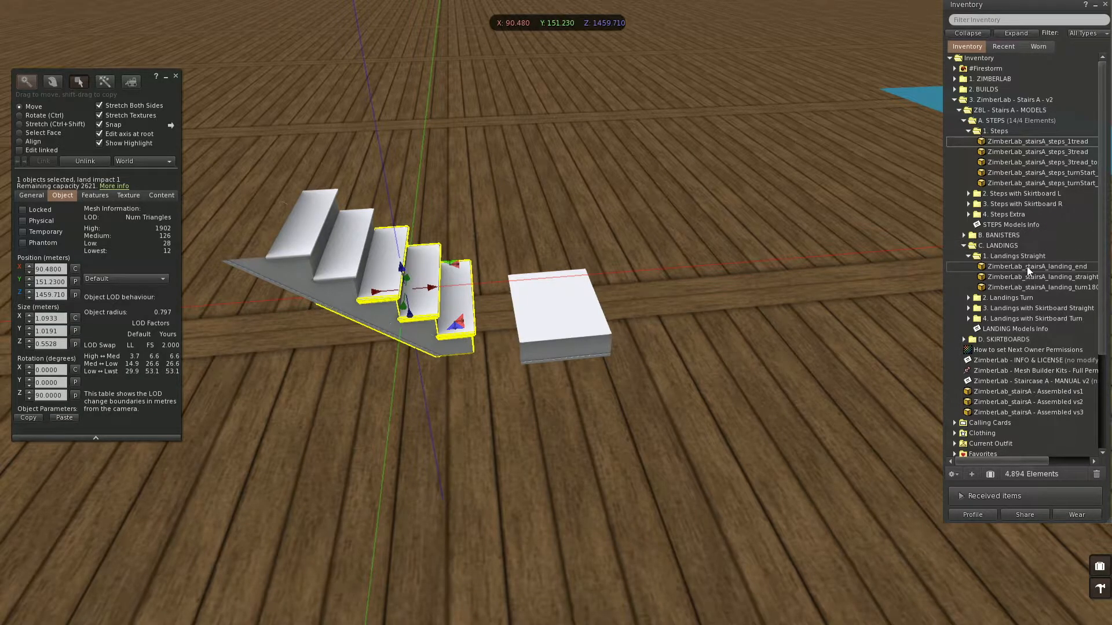
{"action": "left_click_drag", "start_coordinate": [1027, 264], "coordinate": [612, 470]}
{"action": "key", "text": "ctrl"}
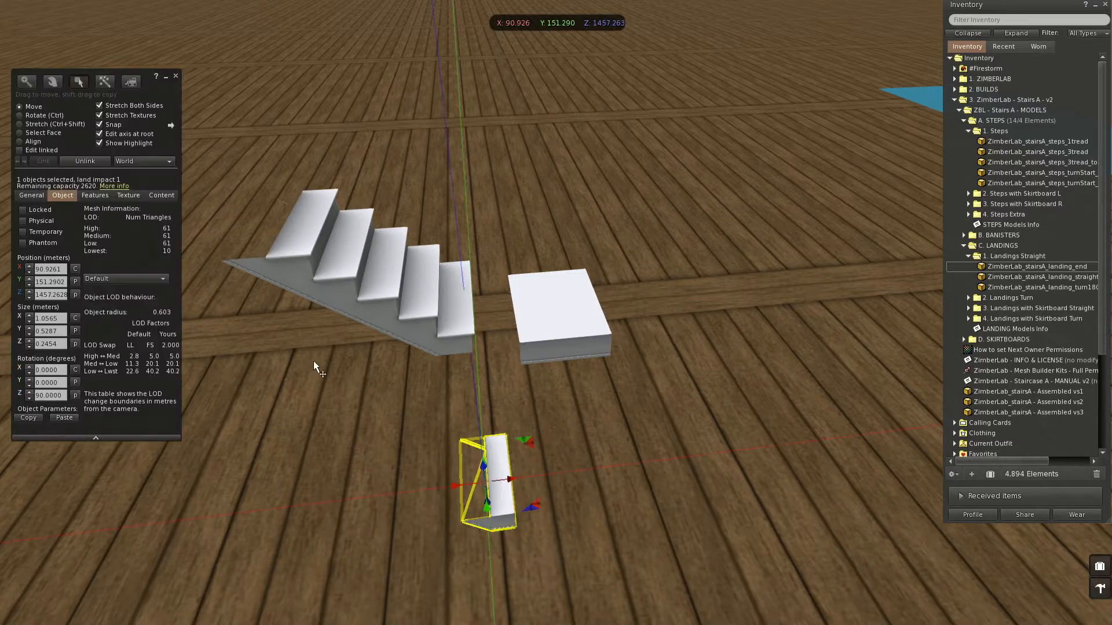
{"action": "left_click", "coordinate": [76, 282]}
{"action": "left_click_drag", "start_coordinate": [425, 328], "coordinate": [561, 315], "text": "ctrl+alt"}
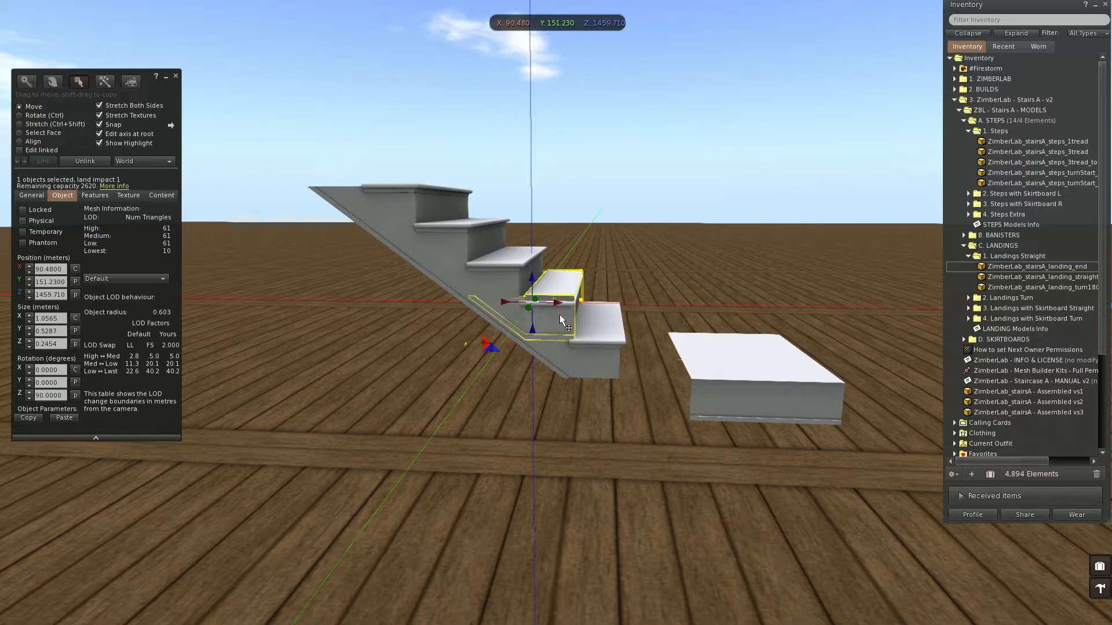
{"action": "left_click_drag", "start_coordinate": [487, 346], "coordinate": [564, 415]}
Move the duplicated landing flush against the upper flight's landing end, at about X 91.56, Y 151.23, Z 1459.32.
{"action": "left_click", "coordinate": [731, 398]}
{"action": "left_click_drag", "start_coordinate": [732, 397], "coordinate": [547, 322], "text": "alt"}
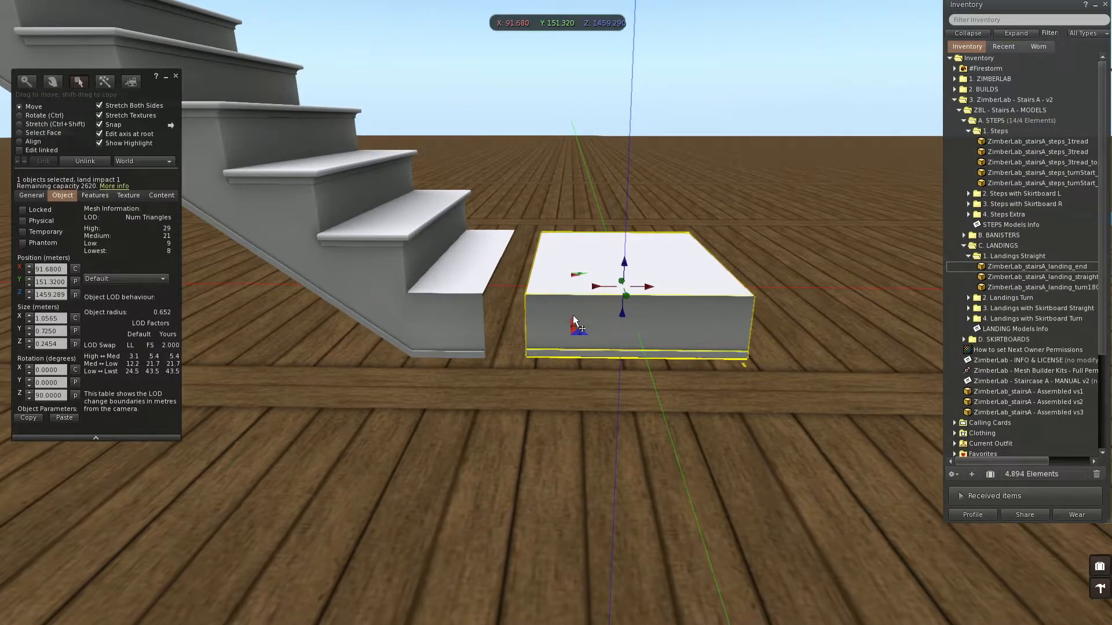
{"action": "left_click_drag", "start_coordinate": [575, 275], "coordinate": [637, 305], "text": "ctrl+alt"}
{"action": "left_click_drag", "start_coordinate": [719, 290], "coordinate": [695, 291]}
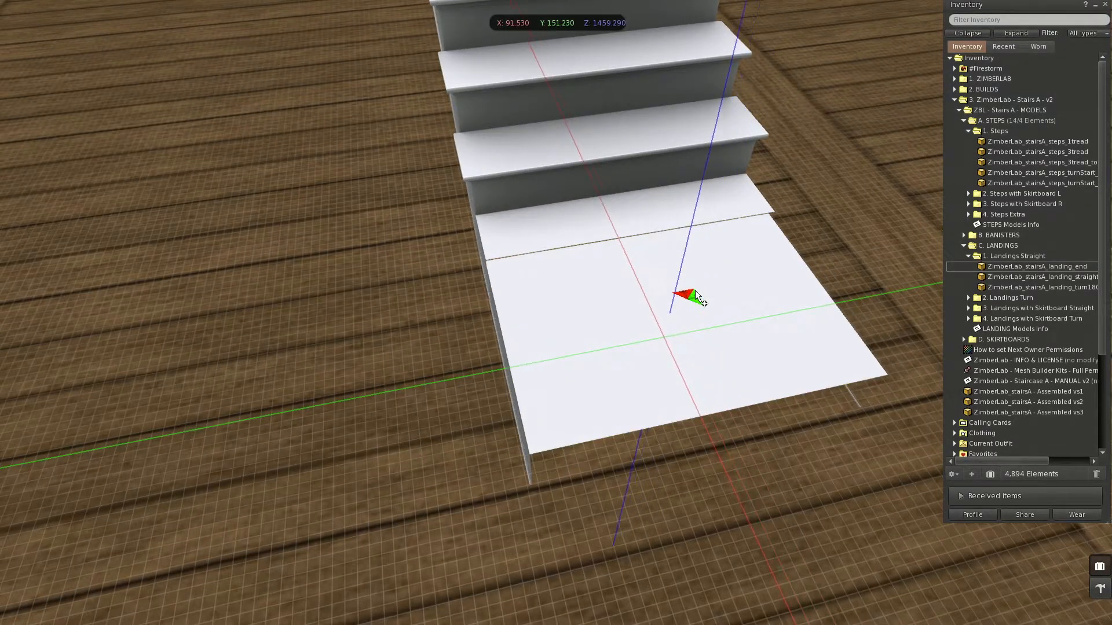
{"action": "left_click_drag", "start_coordinate": [586, 348], "coordinate": [640, 360], "text": "ctrl+alt"}
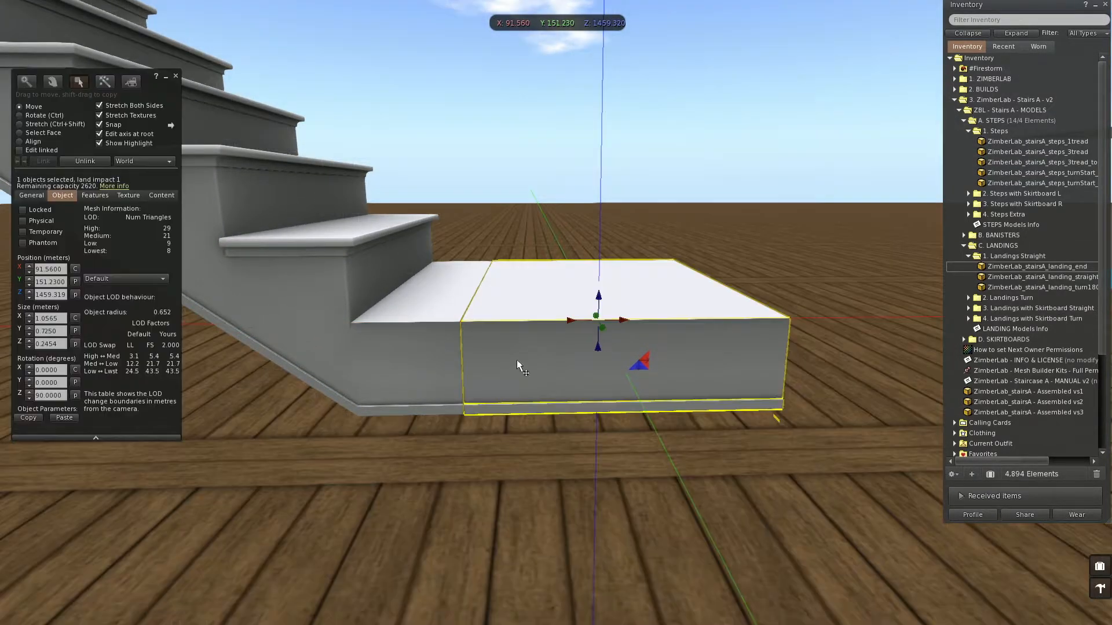
{"action": "left_click_drag", "start_coordinate": [621, 321], "coordinate": [615, 332]}
{"action": "left_click", "coordinate": [761, 156]}
Extend the lower flight's landing on one side only, toward the upper flight, to about 3.30 m long with Stretch Both Sides off.
{"action": "left_click", "coordinate": [429, 392]}
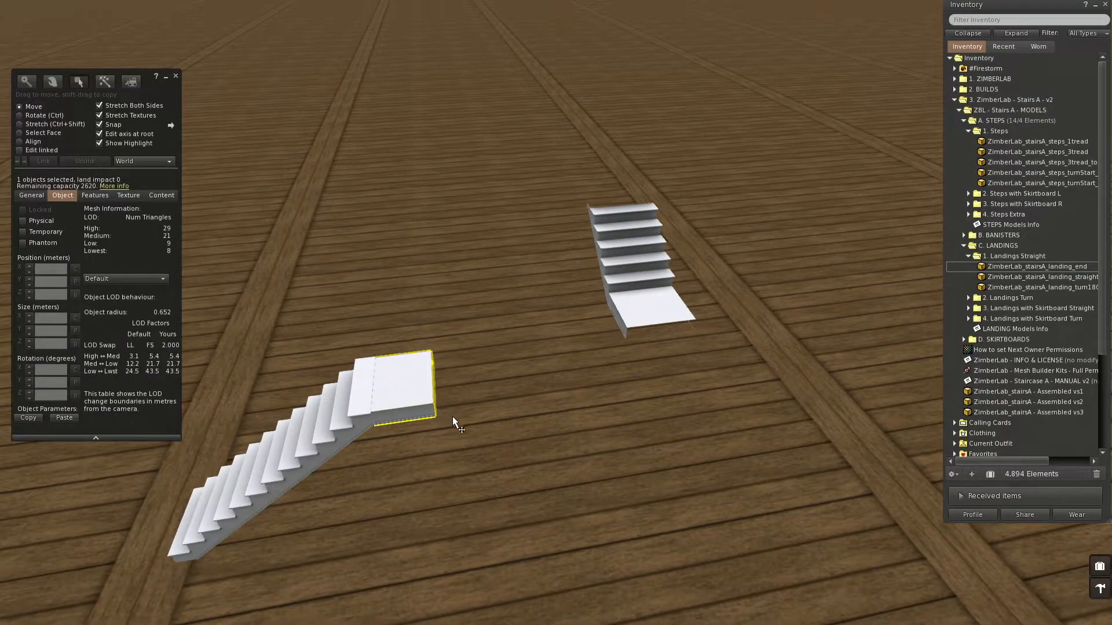
{"action": "left_click_drag", "start_coordinate": [433, 387], "coordinate": [582, 376], "text": "ctrl+shift"}
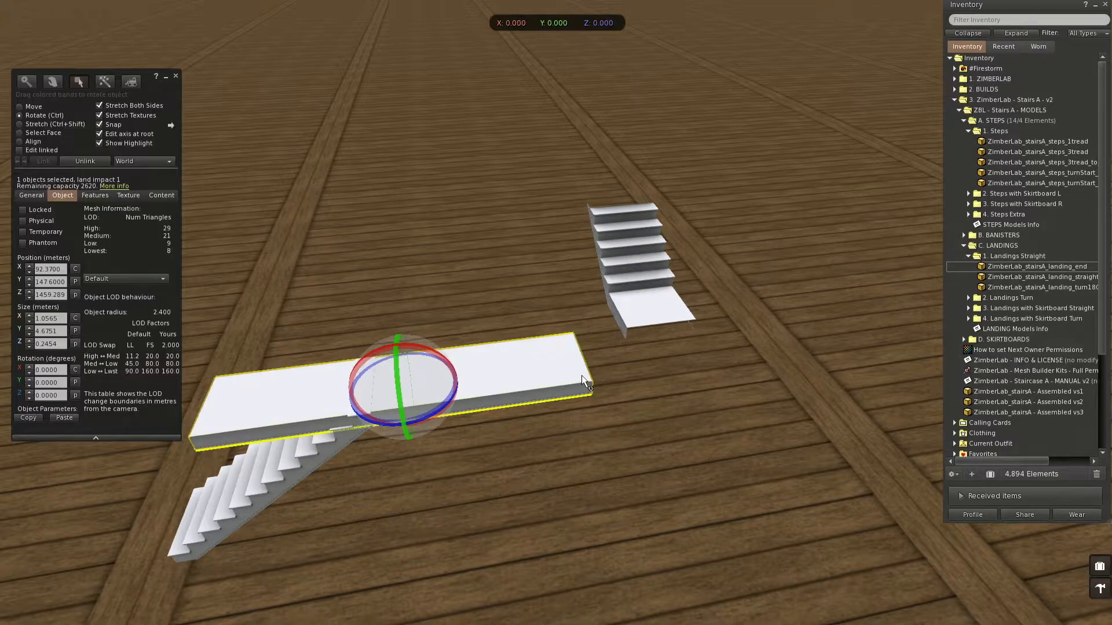
{"action": "key", "text": "ctrl+z"}
{"action": "left_click", "coordinate": [134, 106]}
{"action": "key", "text": "ctrl+shift"}
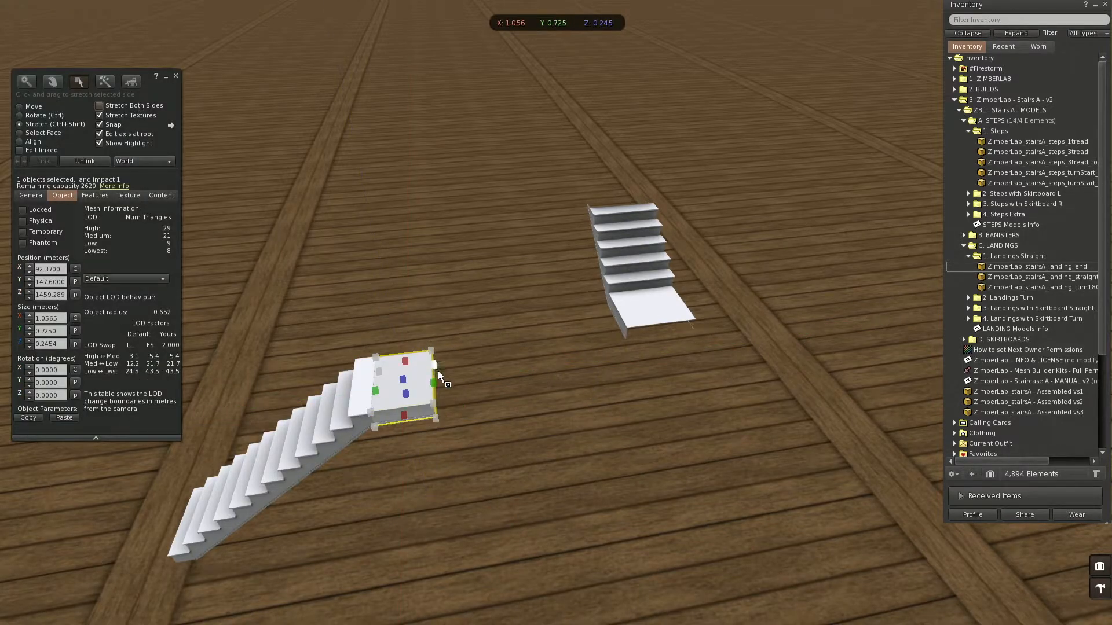
{"action": "left_click_drag", "start_coordinate": [433, 385], "coordinate": [709, 373], "text": "ctrl+shift"}
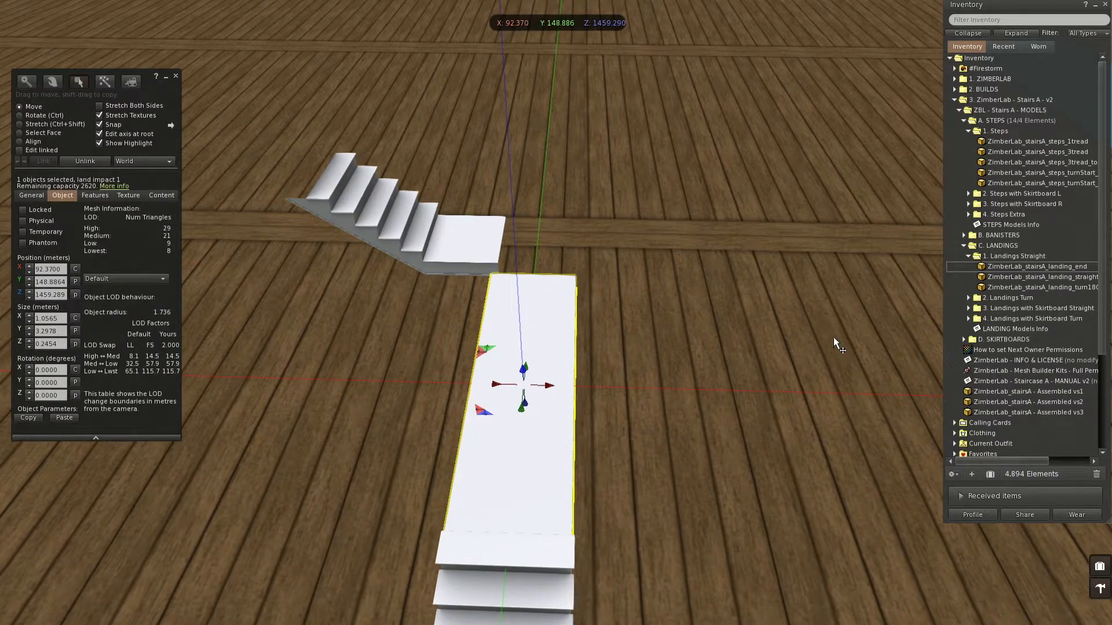
Place ZimberLab_stairsA_landing_turn90_L from the Landings Turn models and apply the upper flight landing's position to it.
{"action": "left_click", "coordinate": [965, 121]}
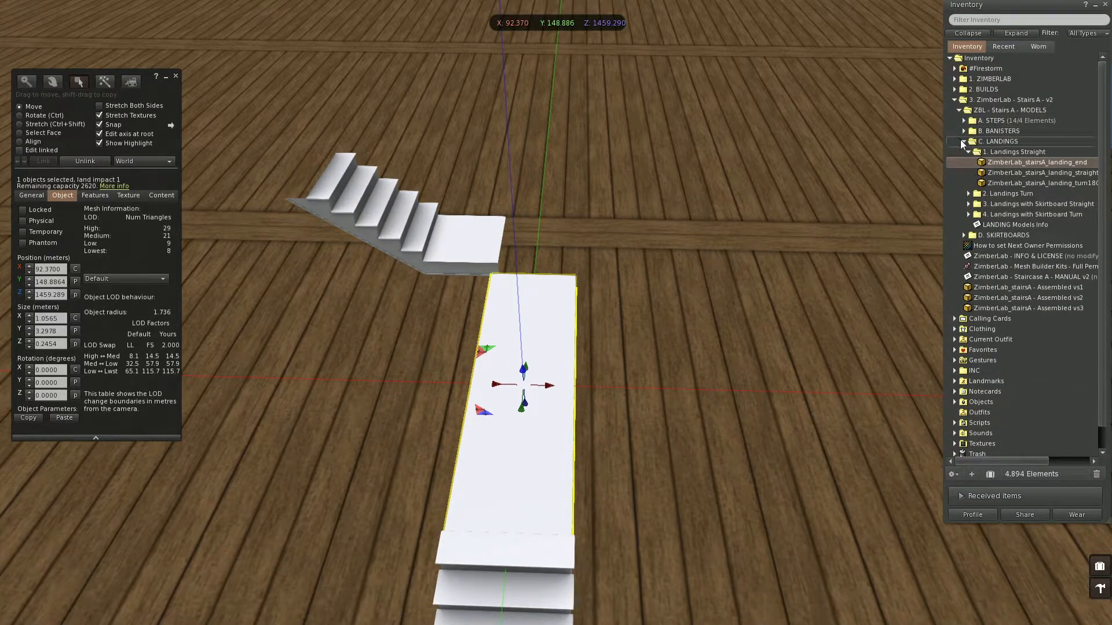
{"action": "left_click", "coordinate": [968, 194]}
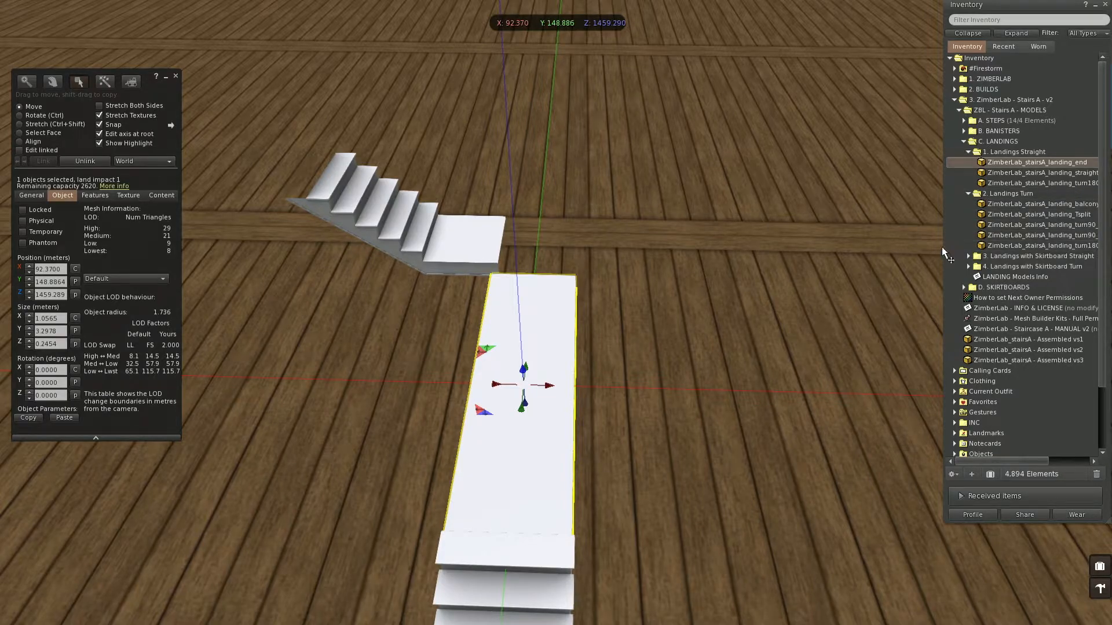
{"action": "left_click_drag", "start_coordinate": [942, 248], "coordinate": [923, 246]}
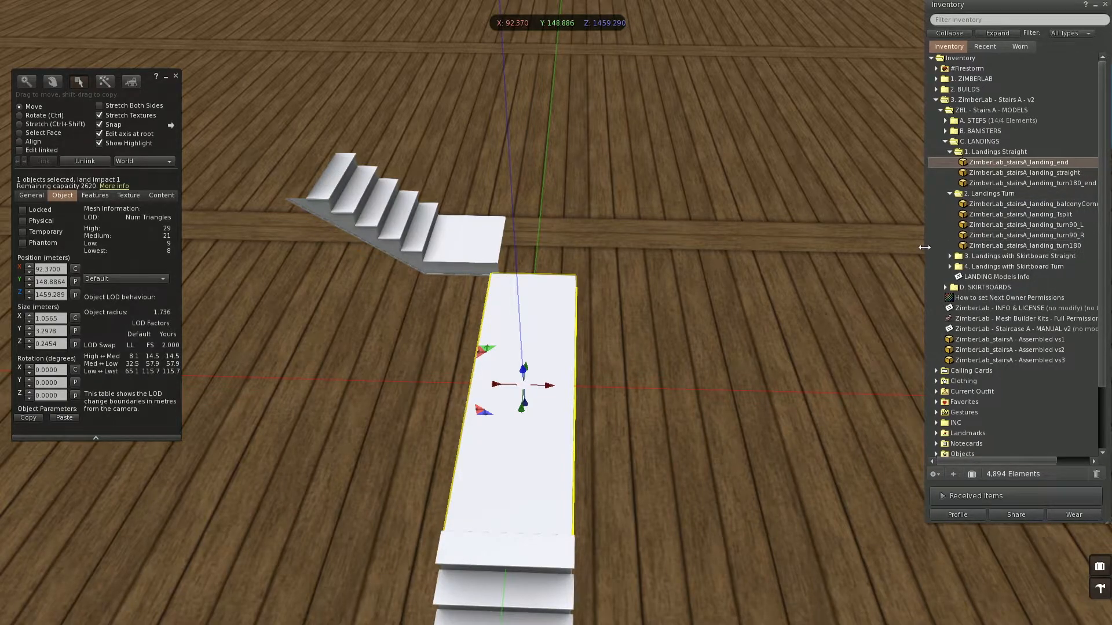
{"action": "left_click_drag", "start_coordinate": [1036, 225], "coordinate": [848, 239]}
{"action": "left_click_drag", "start_coordinate": [697, 378], "coordinate": [696, 378]}
{"action": "left_click", "coordinate": [465, 239]}
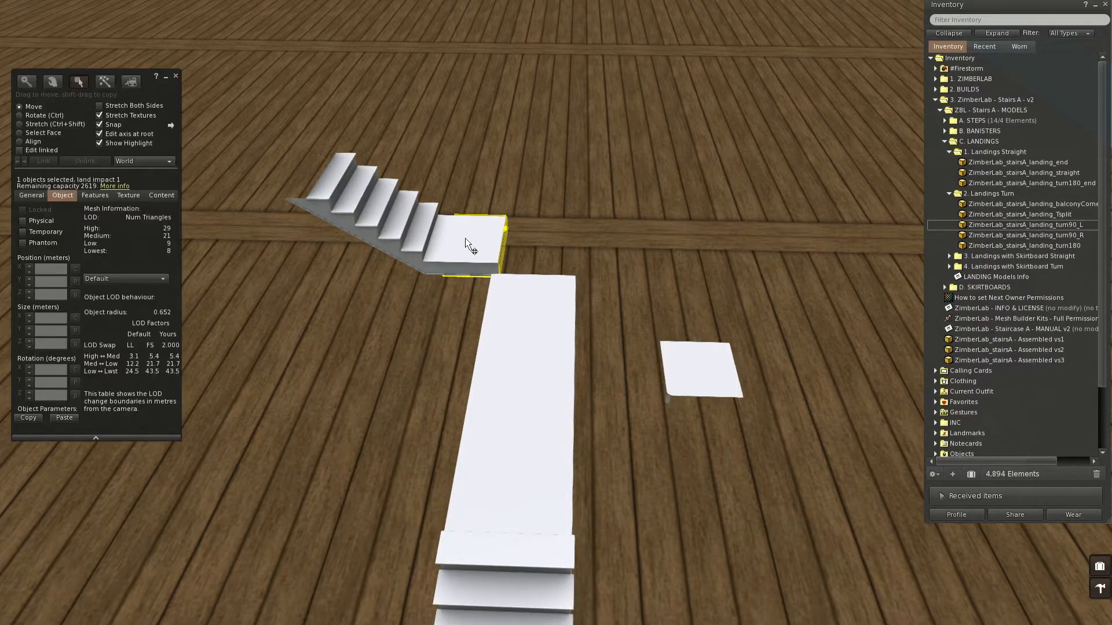
{"action": "left_click", "coordinate": [708, 367]}
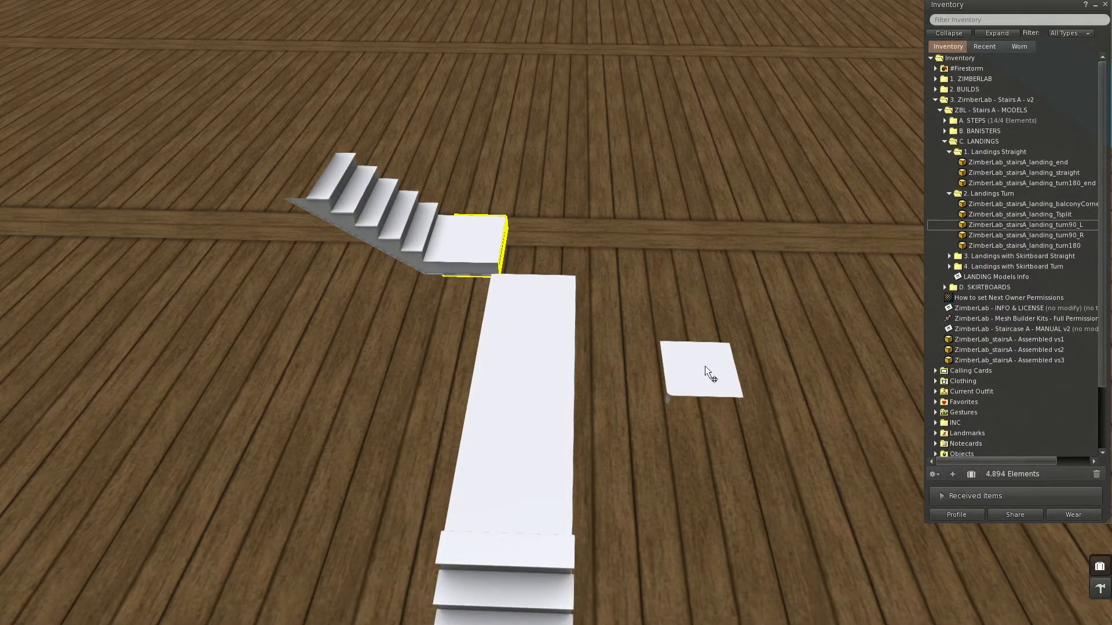
{"action": "left_click", "coordinate": [75, 282]}
Move the 90° turn landing into the corner between the upper flight's landing and the long landing.
{"action": "left_click_drag", "start_coordinate": [506, 251], "coordinate": [278, 174], "text": "alt"}
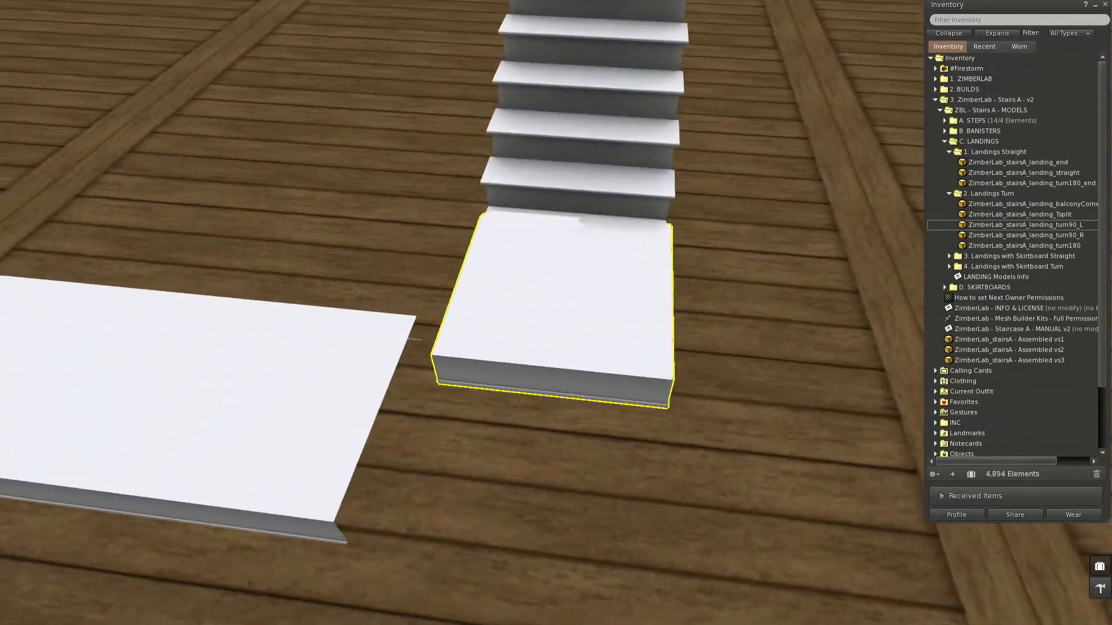
{"action": "left_click_drag", "start_coordinate": [531, 251], "coordinate": [805, 347], "text": "alt"}
{"action": "left_click_drag", "start_coordinate": [527, 279], "coordinate": [572, 280], "text": "alt"}
{"action": "left_click_drag", "start_coordinate": [585, 230], "coordinate": [575, 238]}
{"action": "left_click_drag", "start_coordinate": [590, 296], "coordinate": [360, 151], "text": "alt"}
{"action": "left_click_drag", "start_coordinate": [594, 354], "coordinate": [984, 484]}
{"action": "left_click_drag", "start_coordinate": [466, 409], "coordinate": [493, 408], "text": "ctrl+alt"}
{"action": "left_click_drag", "start_coordinate": [574, 268], "coordinate": [684, 264], "text": "ctrl+alt"}
{"action": "left_click_drag", "start_coordinate": [528, 205], "coordinate": [483, 151]}
{"action": "left_click_drag", "start_coordinate": [487, 188], "coordinate": [342, 200], "text": "ctrl+alt"}
Stretch the end of the long landing so it meets the 90° turn landing.
{"action": "left_click", "coordinate": [705, 448]}
{"action": "left_click_drag", "start_coordinate": [706, 449], "coordinate": [851, 429], "text": "ctrl+alt"}
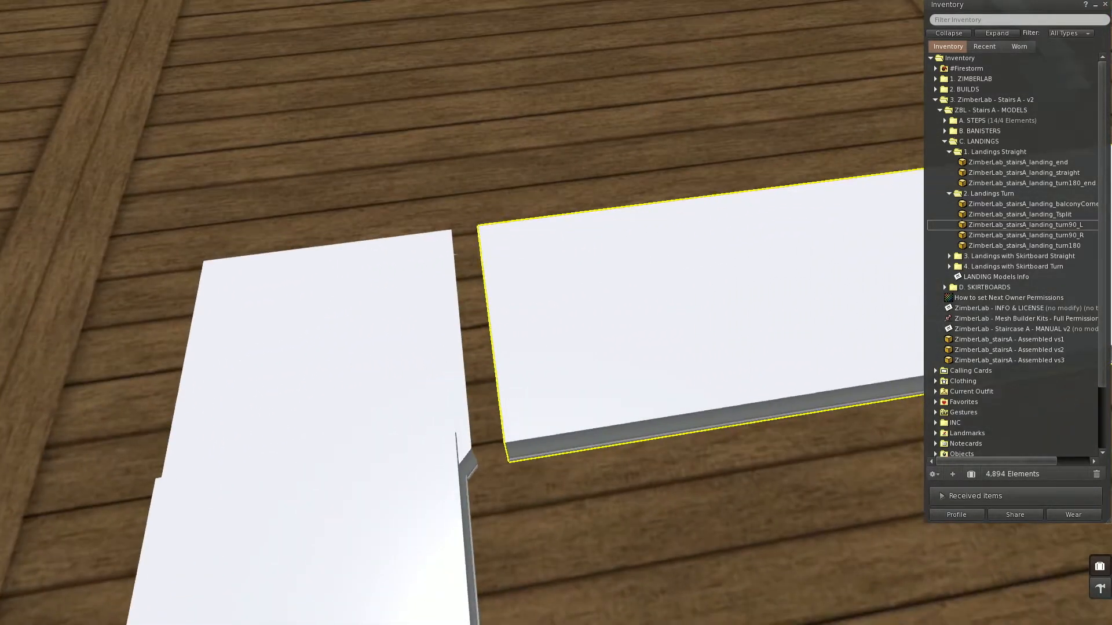
{"action": "key", "text": "ctrl+shift"}
{"action": "left_click_drag", "start_coordinate": [492, 333], "coordinate": [185, 376], "text": "ctrl+shift"}
{"action": "left_click_drag", "start_coordinate": [445, 226], "coordinate": [297, 158], "text": "alt"}
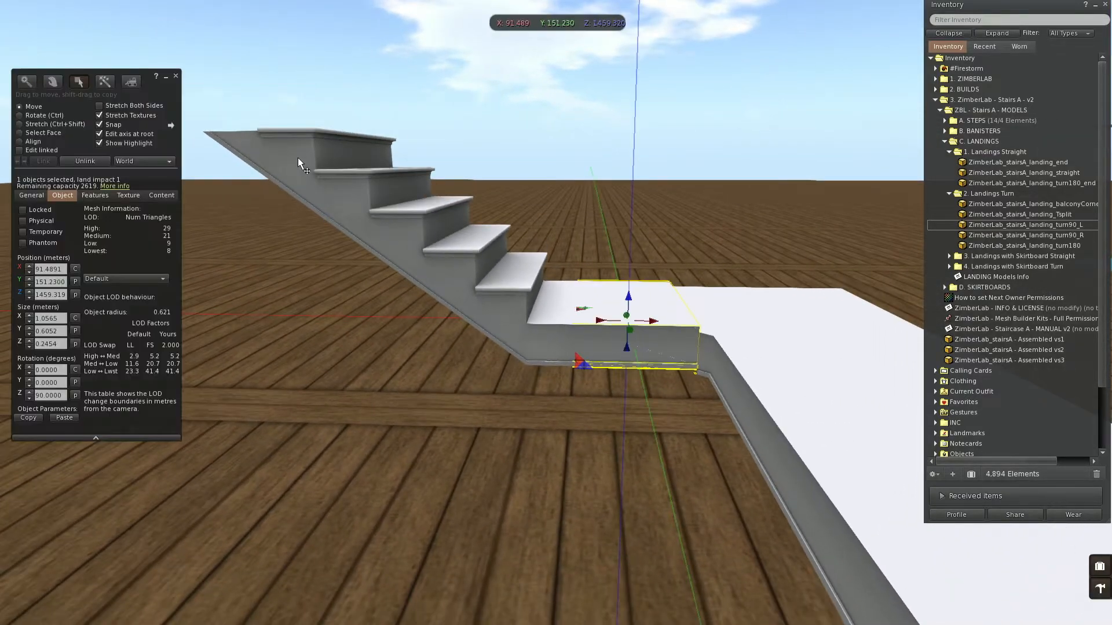
Select the upper flight's step modules together with its landing pieces and nudge them into line with the turn landing.
{"action": "left_click", "coordinate": [398, 225]}
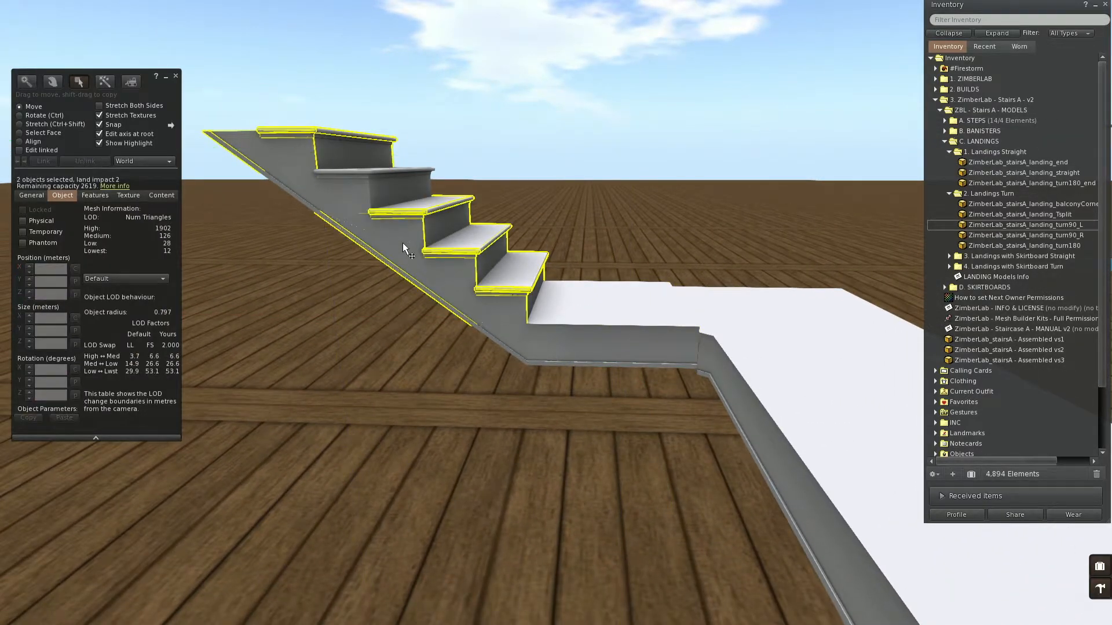
{"action": "left_click", "coordinate": [362, 215], "text": "shift"}
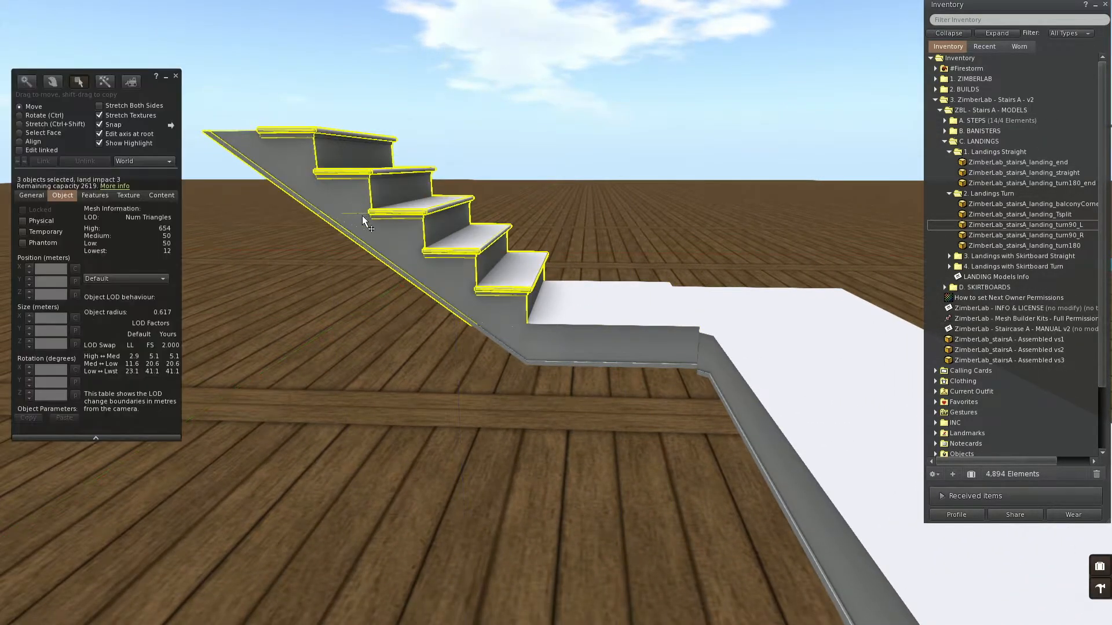
{"action": "left_click", "coordinate": [526, 342], "text": "shift"}
{"action": "mouse_move", "coordinate": [579, 360]}
{"action": "left_mouse_down"}
{"action": "mouse_move", "coordinate": [583, 371]}
{"action": "mouse_move", "coordinate": [574, 350]}
{"action": "left_mouse_up"}
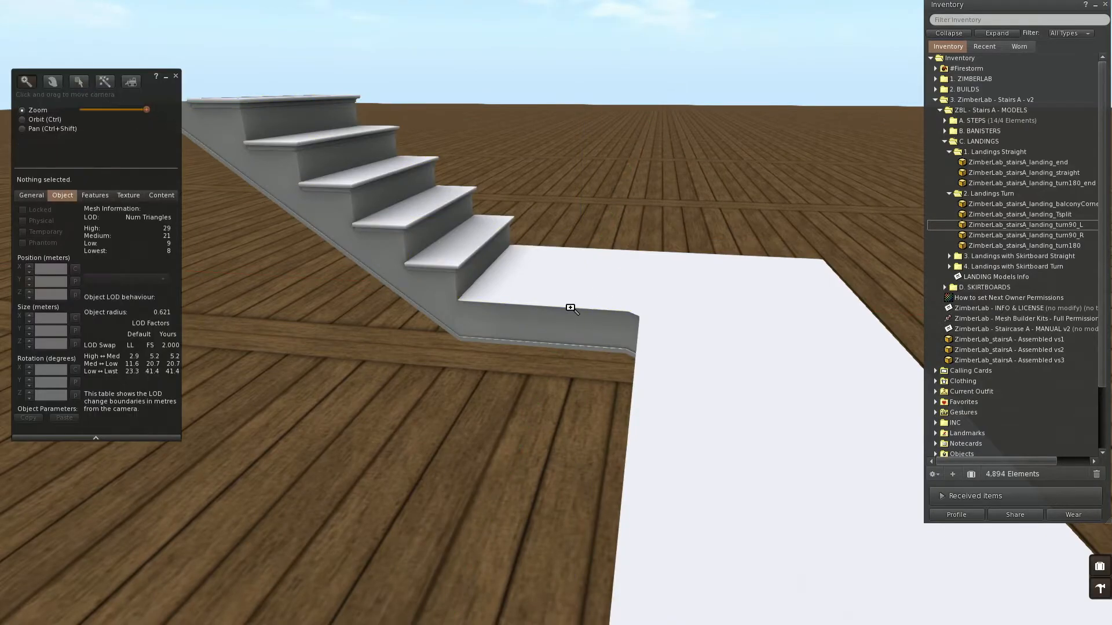
{"action": "key", "text": "Escape"}
{"action": "left_click_drag", "start_coordinate": [799, 373], "coordinate": [761, 374], "text": "alt"}
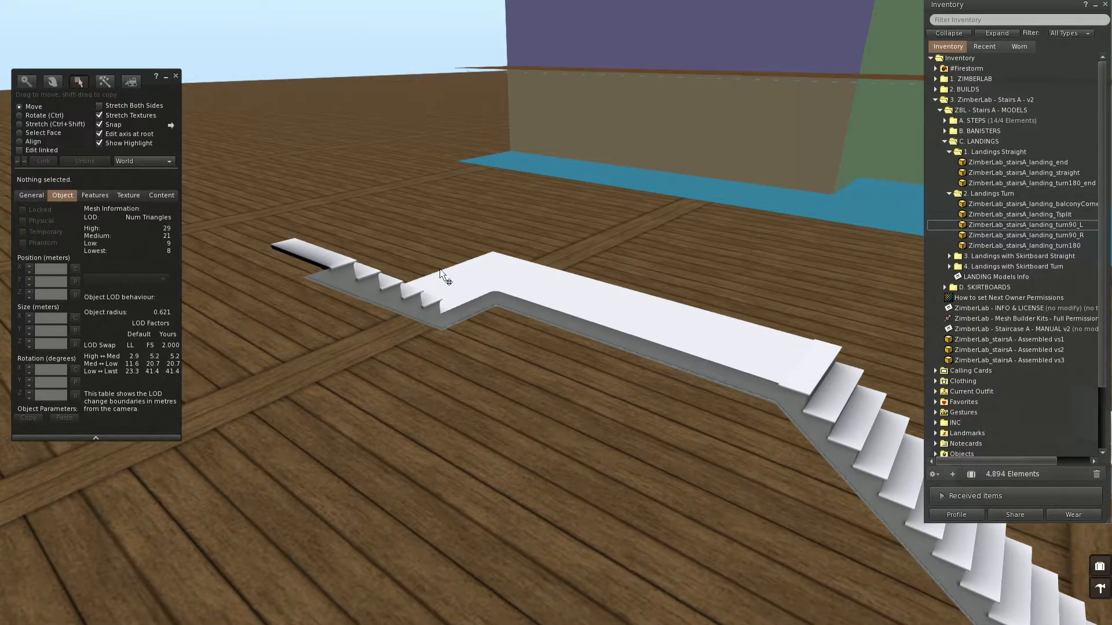
Duplicate the complete staircase sideways to about X 94.66 and link the copy with its bottom three-tread module as root.
{"action": "left_click_drag", "start_coordinate": [622, 320], "coordinate": [445, 334], "text": "alt"}
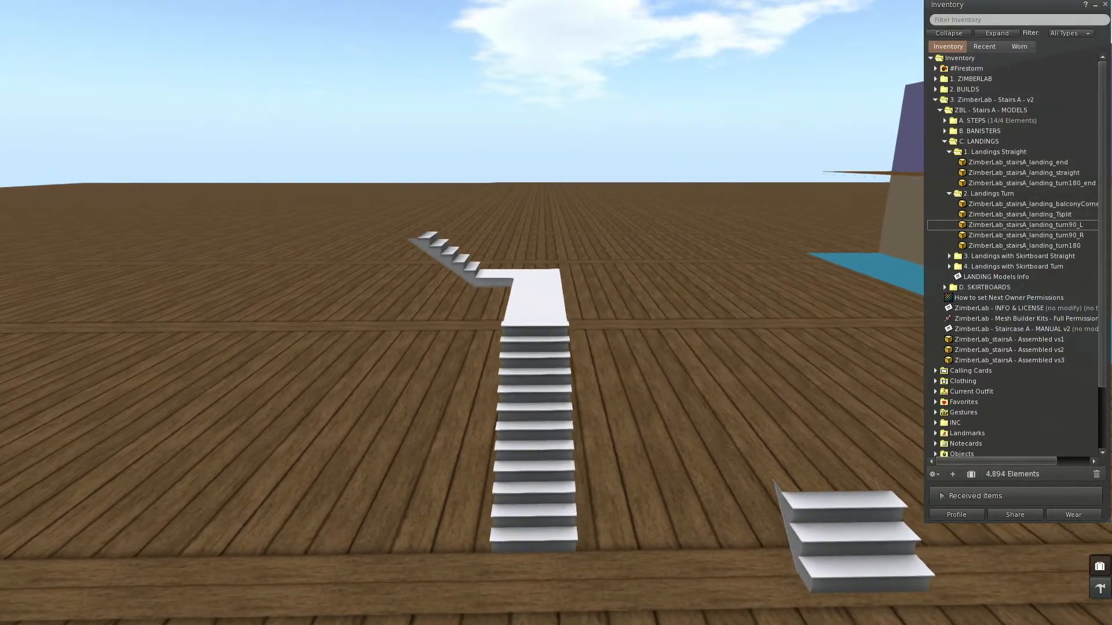
{"action": "left_click_drag", "start_coordinate": [647, 578], "coordinate": [322, 179]}
{"action": "left_click_drag", "start_coordinate": [452, 241], "coordinate": [550, 241], "text": "shift"}
{"action": "left_click", "coordinate": [718, 523], "text": "shift"}
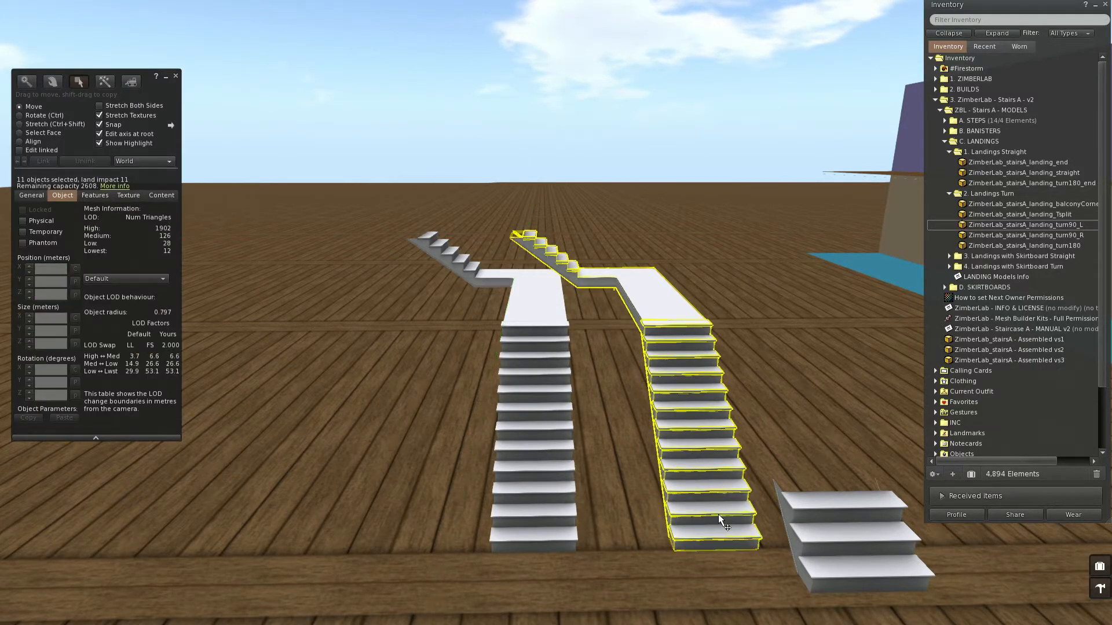
{"action": "left_click", "coordinate": [47, 165]}
{"action": "left_click_drag", "start_coordinate": [651, 375], "coordinate": [485, 267], "text": "ctrl+alt"}
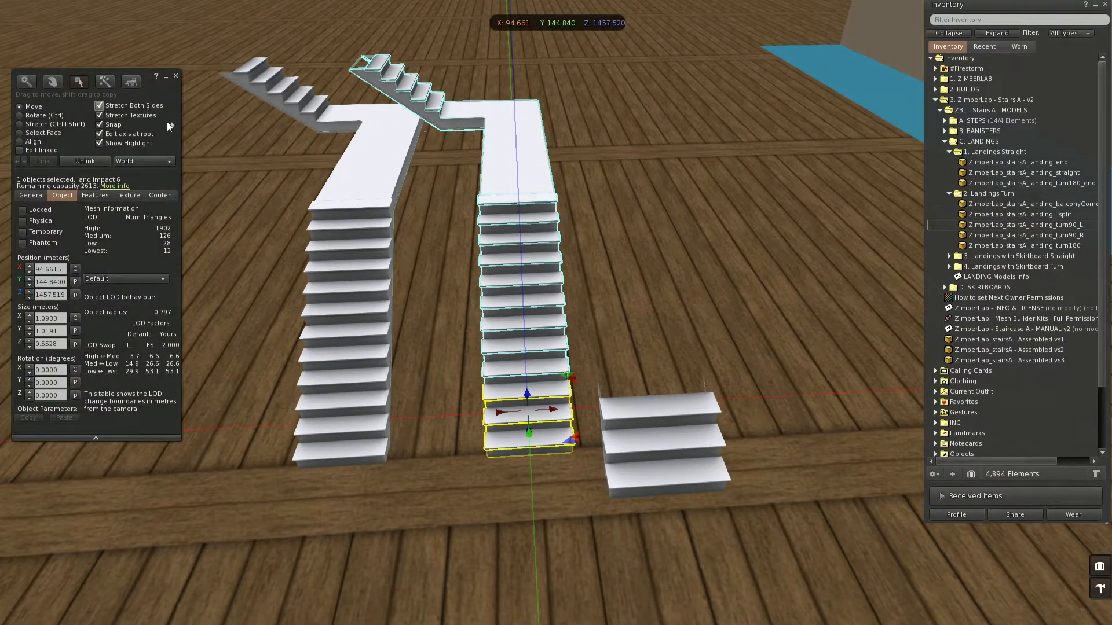
Scale the linked staircase copy up to a module width of about 1.31 m and move it over the separate three-tread module, to Y 143.970.
{"action": "left_click_drag", "start_coordinate": [569, 370], "coordinate": [689, 408]}
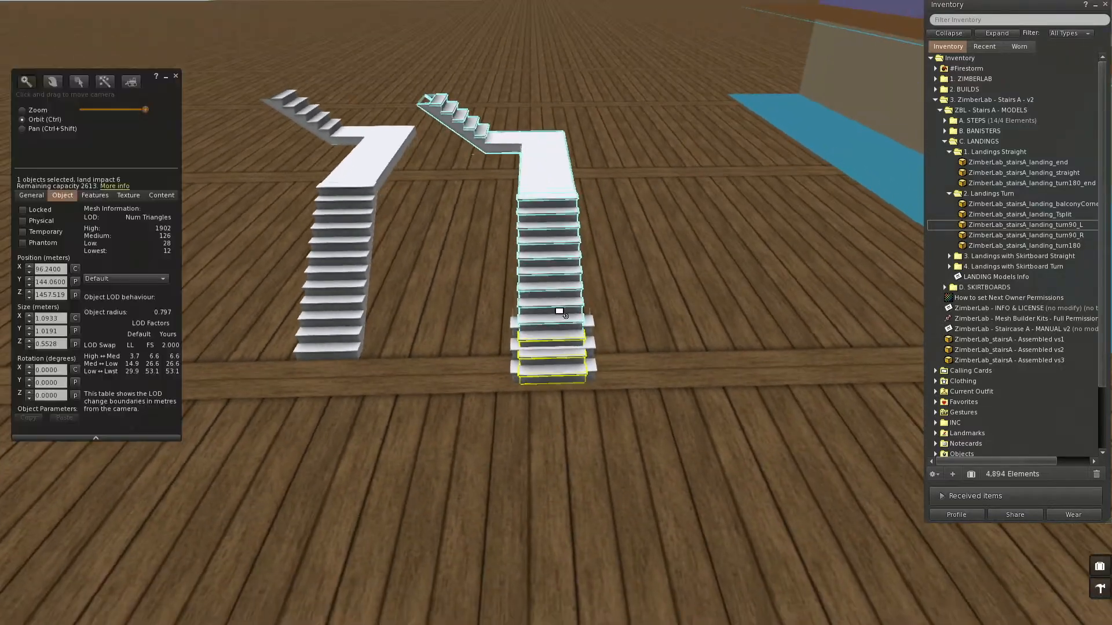
{"action": "key", "text": "ctrl+shift"}
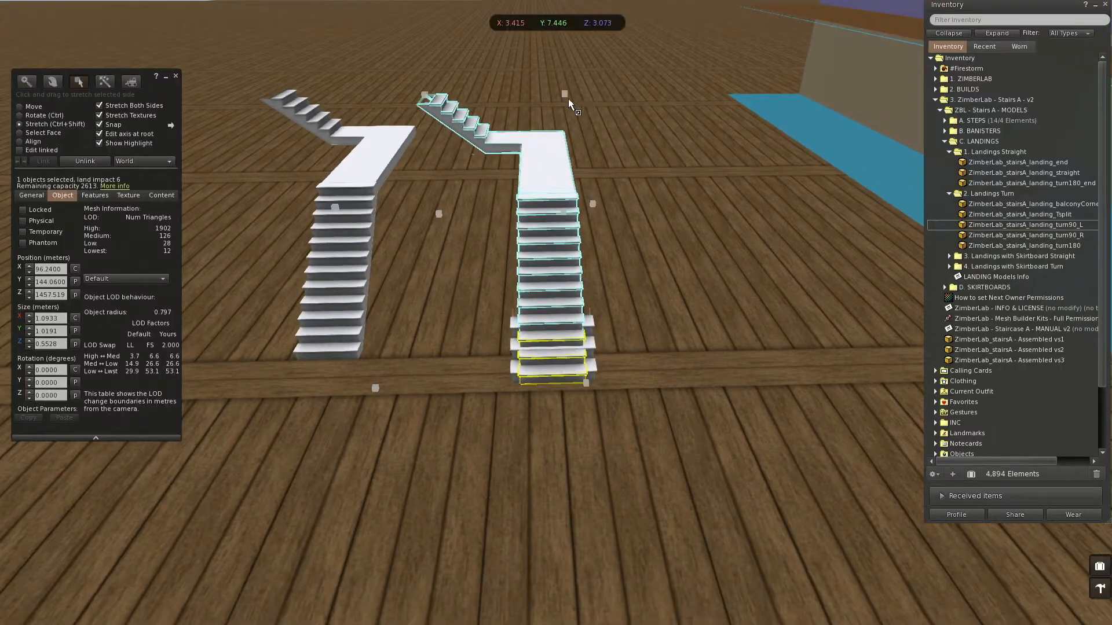
{"action": "left_click_drag", "start_coordinate": [565, 94], "coordinate": [579, 78]}
{"action": "left_click_drag", "start_coordinate": [593, 392], "coordinate": [564, 352]}
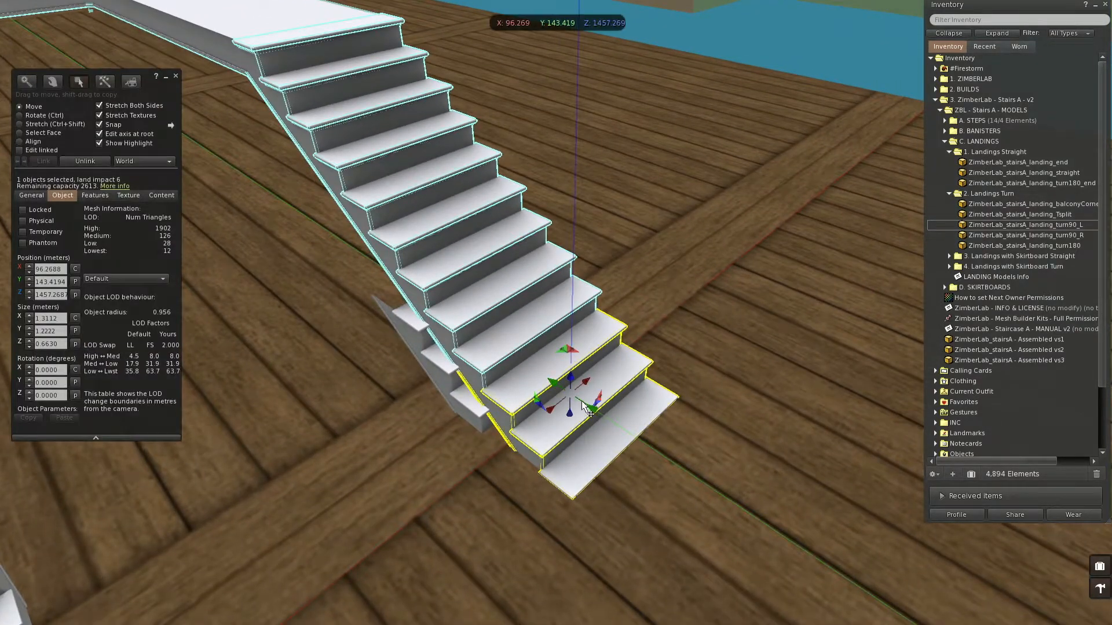
{"action": "left_click_drag", "start_coordinate": [594, 411], "coordinate": [496, 350]}
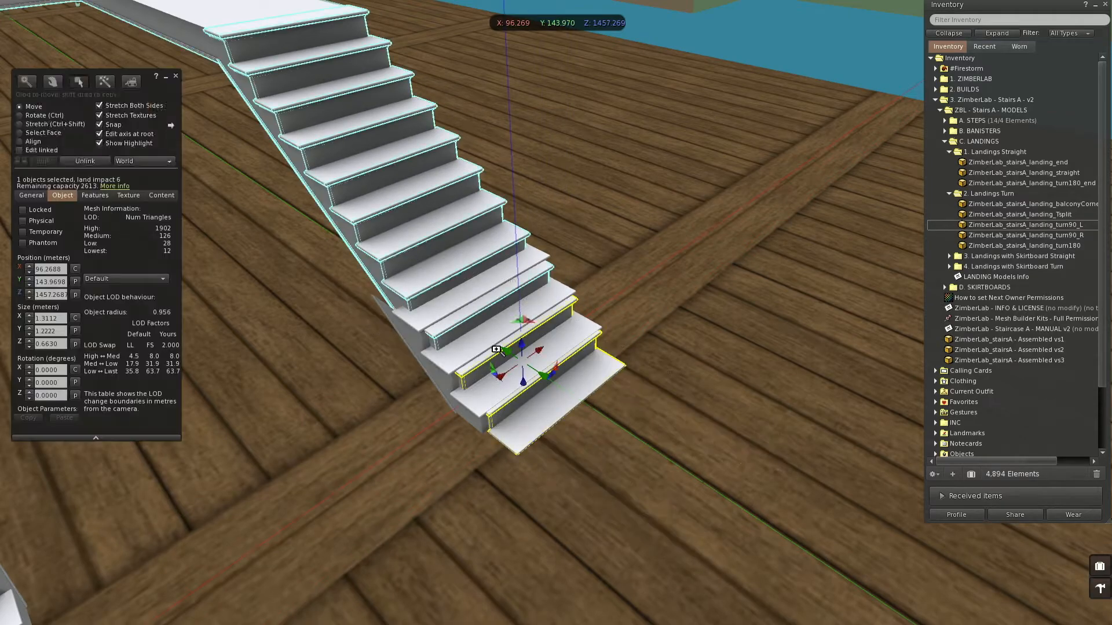
Colour the separate three-tread reference module dark red, RGB 128, 0, 0.
{"action": "left_click", "coordinate": [437, 377]}
{"action": "left_click", "coordinate": [129, 196]}
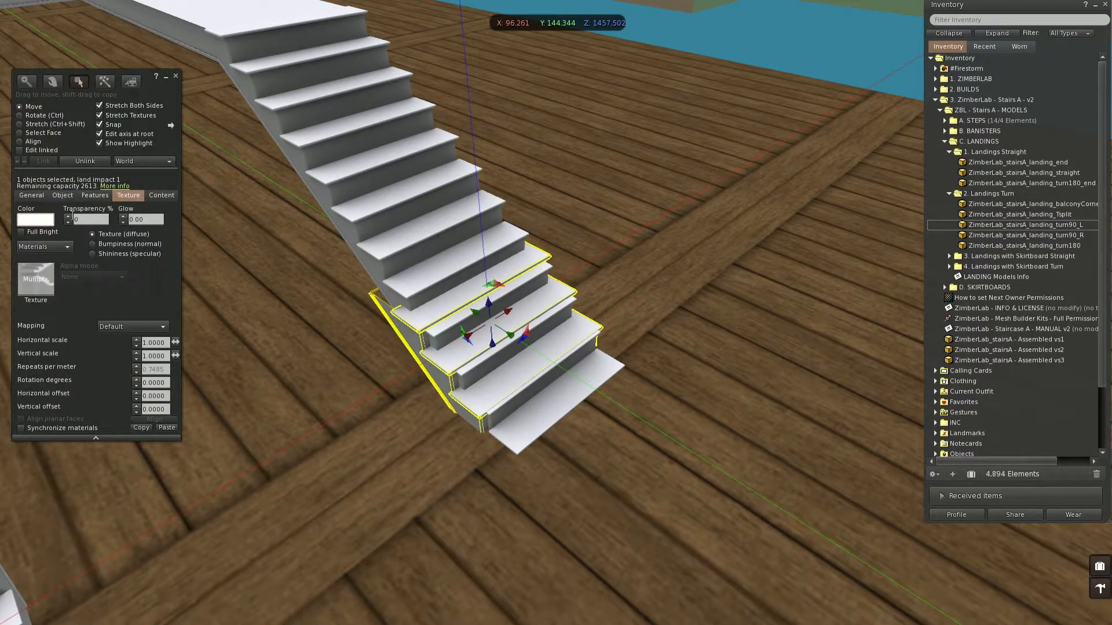
{"action": "left_click", "coordinate": [35, 219]}
{"action": "left_click", "coordinate": [226, 245]}
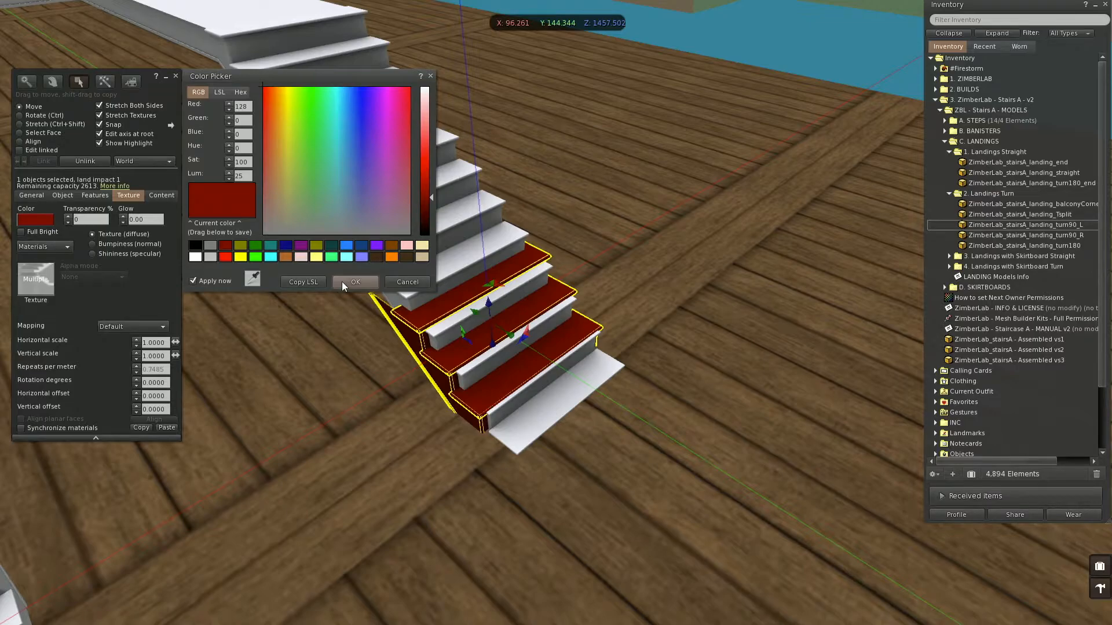
{"action": "left_click", "coordinate": [343, 281]}
Scale the linked staircase copy up slightly more and move it over the red reference module, to X 96.236, Y 143.684.
{"action": "left_click", "coordinate": [377, 204]}
{"action": "left_click_drag", "start_coordinate": [376, 204], "coordinate": [606, 142], "text": "alt"}
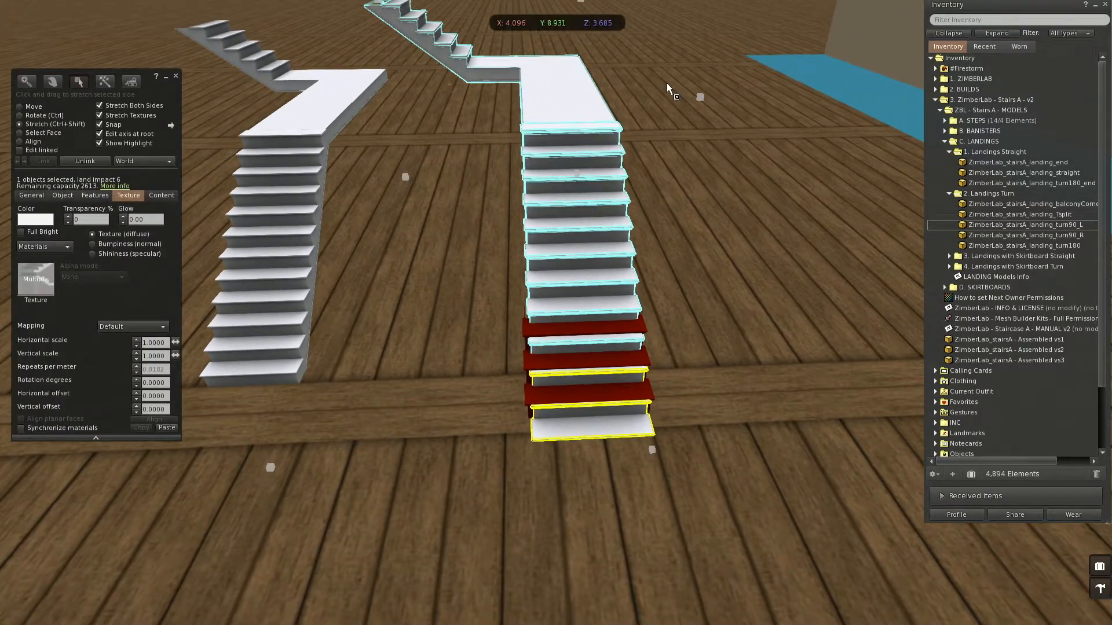
{"action": "left_click_drag", "start_coordinate": [700, 98], "coordinate": [738, 87]}
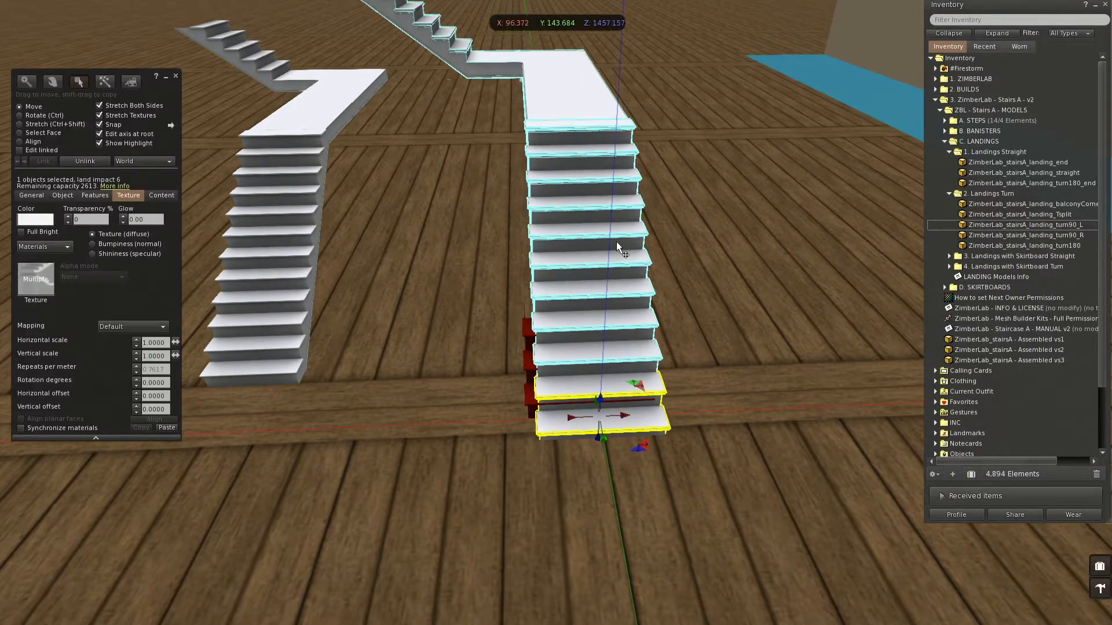
{"action": "left_click_drag", "start_coordinate": [624, 409], "coordinate": [610, 401]}
{"action": "key", "text": "Escape"}
{"action": "key", "text": "ctrl+3"}
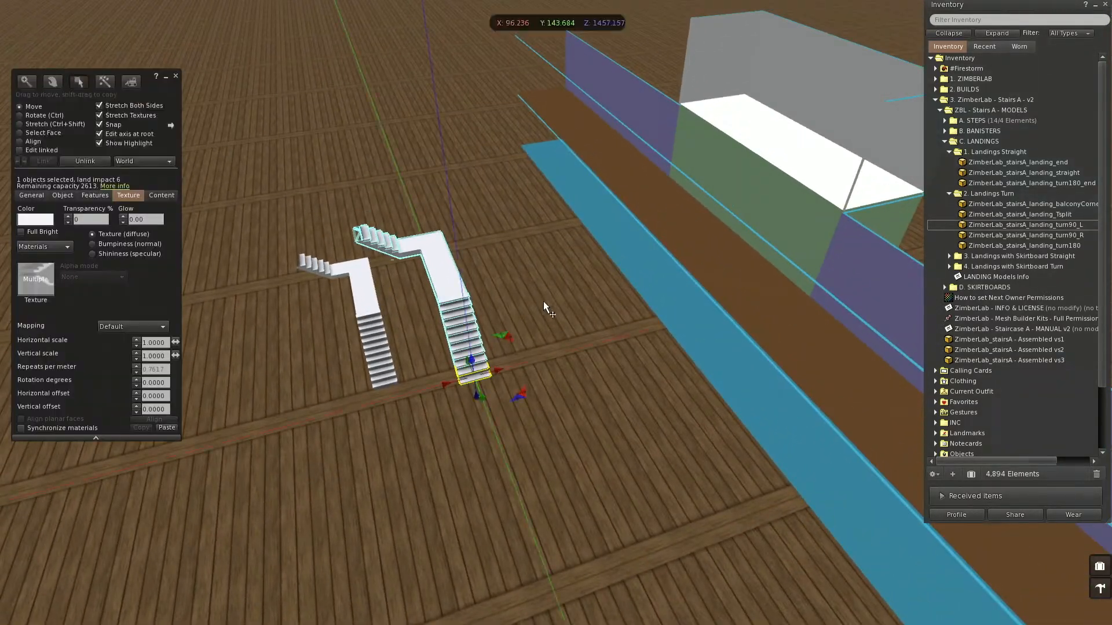
Move the scaled linked staircase into the walled building, to about X 113.16, and shift it along the green wall into place.
{"action": "left_click_drag", "start_coordinate": [516, 337], "coordinate": [735, 262]}
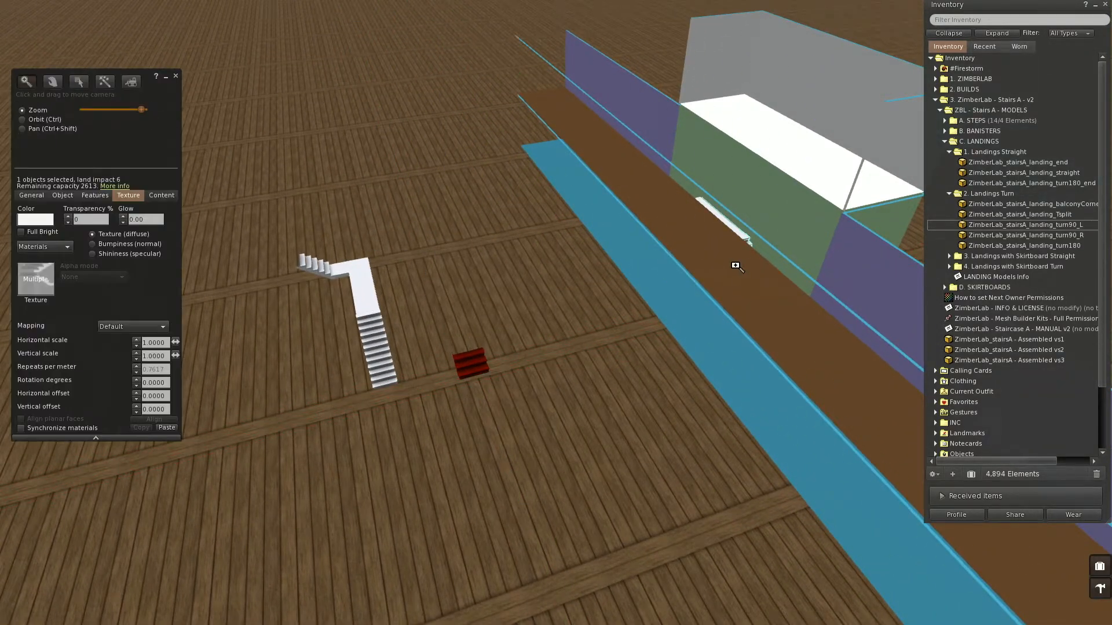
{"action": "key", "text": "Escape"}
{"action": "key", "text": "ctrl+3"}
{"action": "left_click", "coordinate": [605, 422], "text": "alt"}
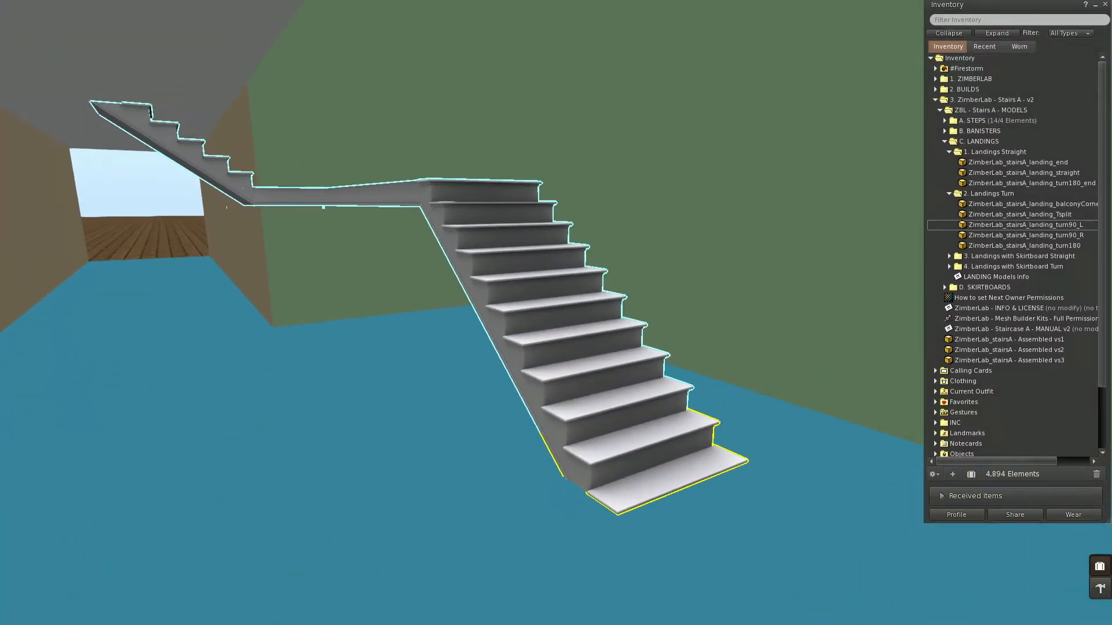
{"action": "left_click_drag", "start_coordinate": [657, 461], "coordinate": [663, 408]}
{"action": "left_click_drag", "start_coordinate": [598, 372], "coordinate": [728, 396], "text": "ctrl+alt"}
{"action": "left_click_drag", "start_coordinate": [573, 130], "coordinate": [605, 292], "text": "ctrl+alt"}
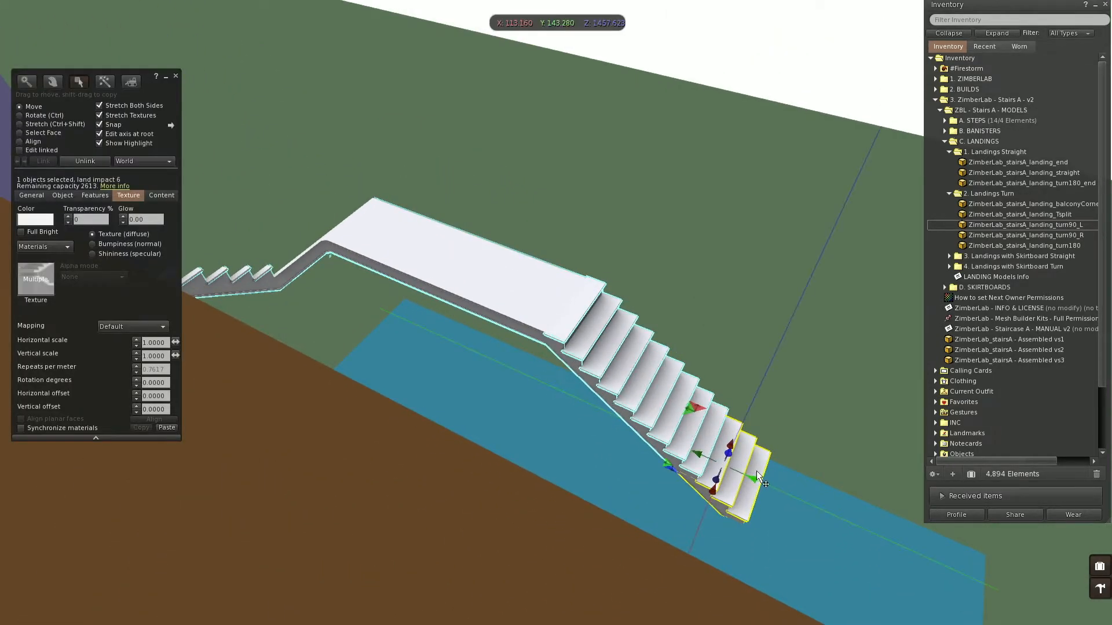
{"action": "left_click_drag", "start_coordinate": [750, 477], "coordinate": [833, 501]}
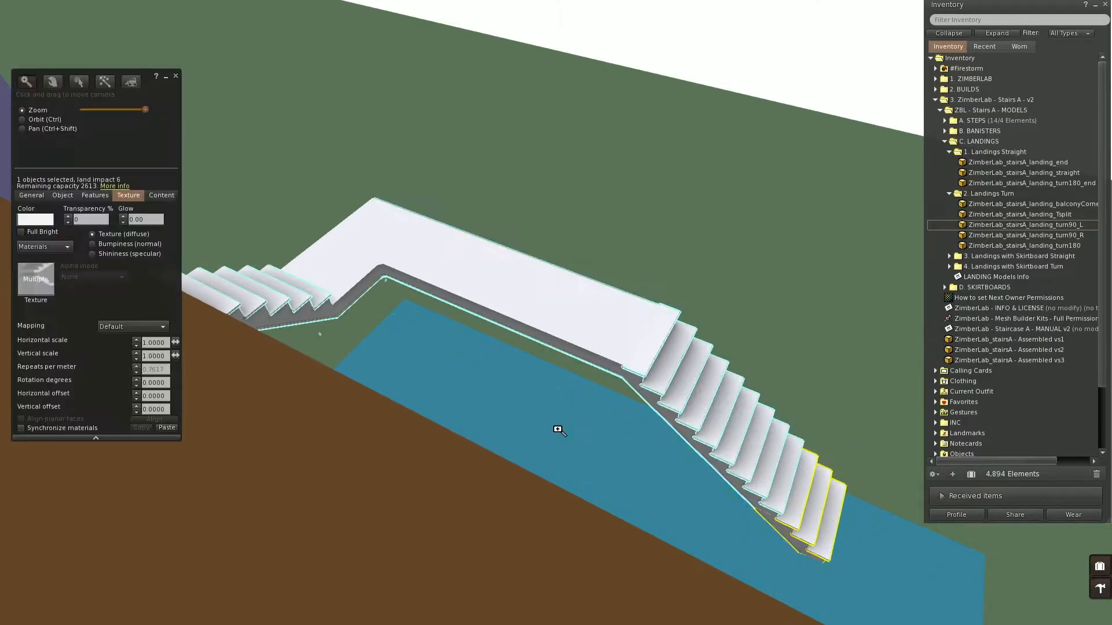
{"action": "left_click_drag", "start_coordinate": [362, 297], "coordinate": [557, 322], "text": "ctrl+alt"}
{"action": "left_click_drag", "start_coordinate": [523, 285], "coordinate": [554, 268], "text": "ctrl+alt"}
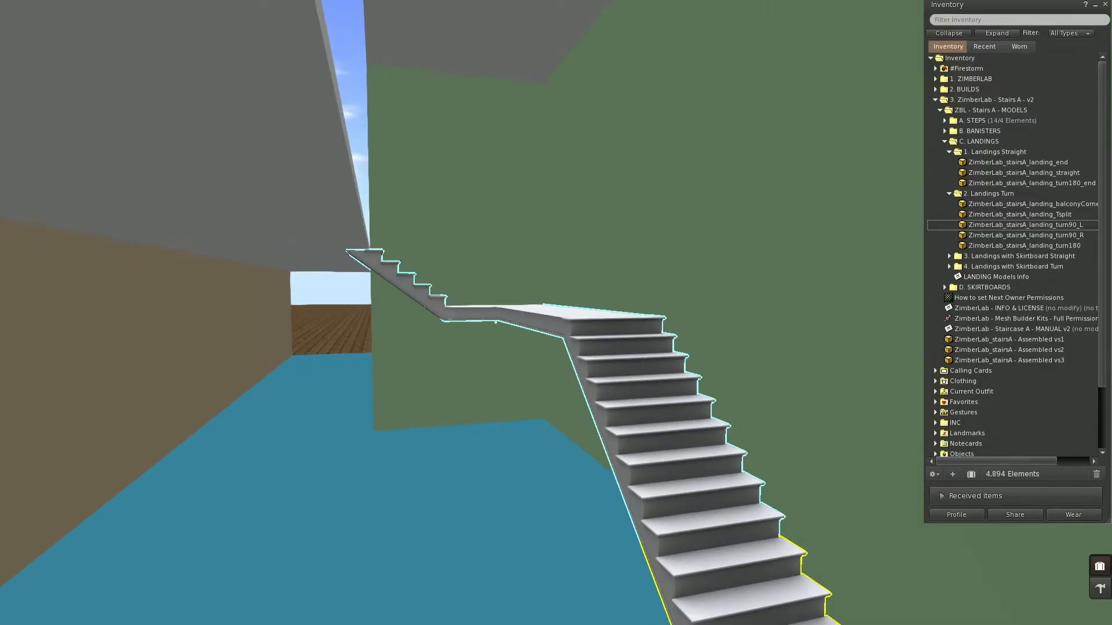
{"action": "left_click_drag", "start_coordinate": [554, 268], "coordinate": [565, 388], "text": "alt"}
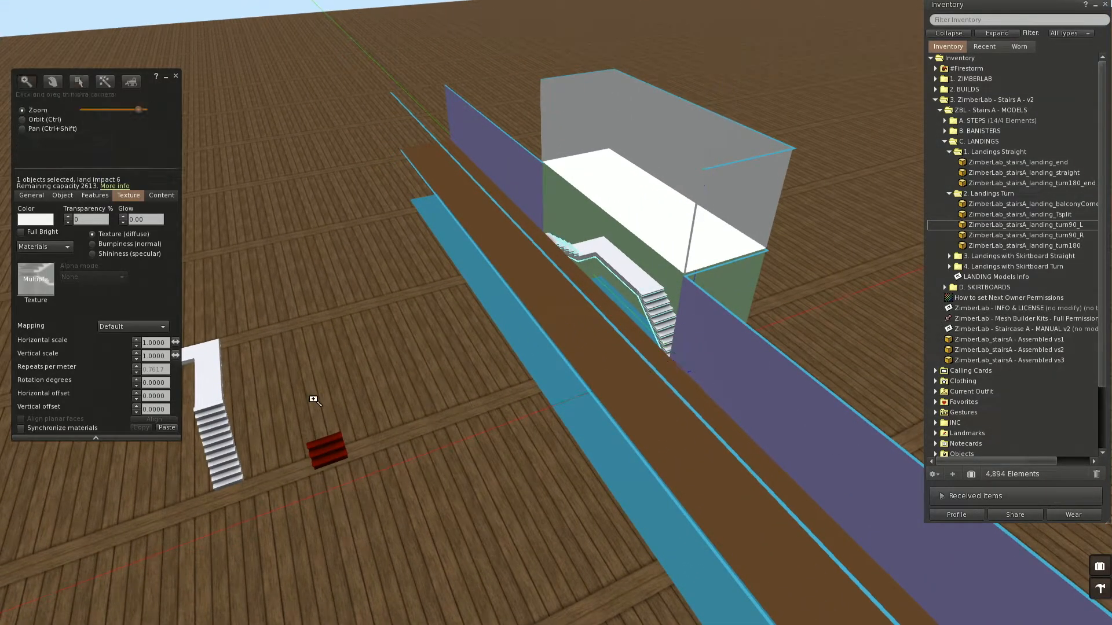
Examine the detailed land impact information for the bottom three-tread module of the original unlinked staircase.
{"action": "left_click", "coordinate": [332, 388], "text": "alt"}
{"action": "left_click_drag", "start_coordinate": [450, 313], "coordinate": [405, 237], "text": "alt"}
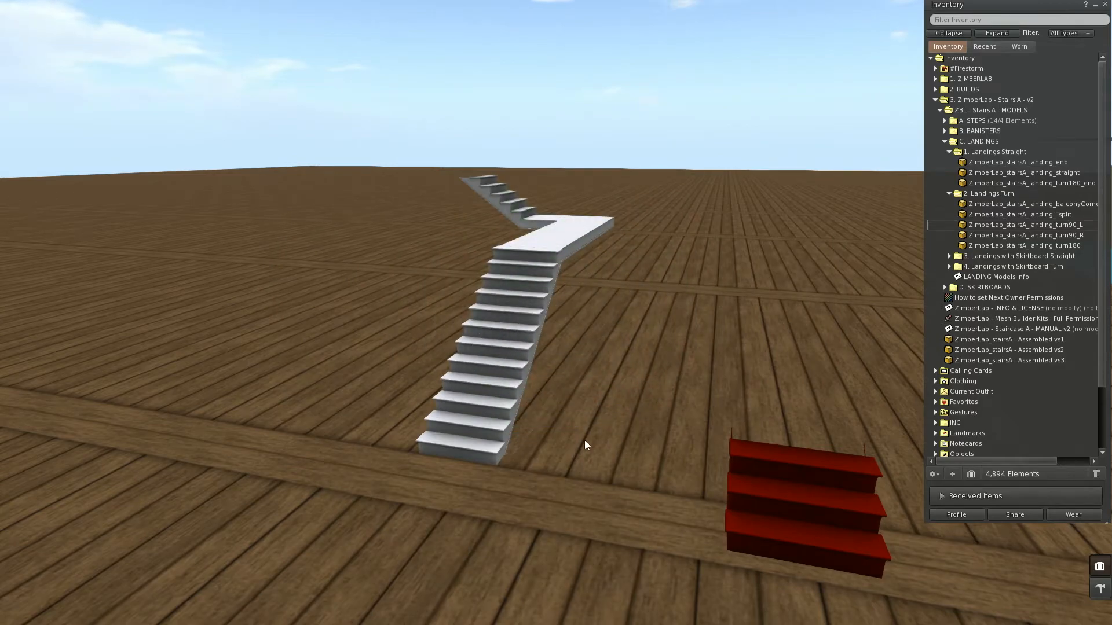
{"action": "right_click", "coordinate": [485, 414]}
{"action": "left_click", "coordinate": [509, 436]}
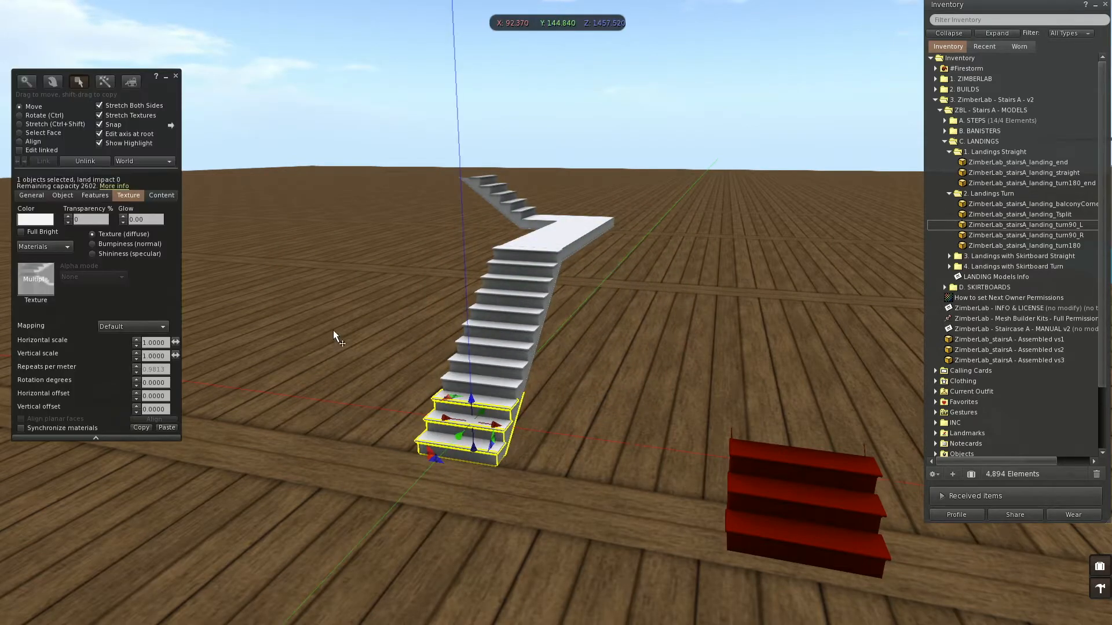
{"action": "left_click", "coordinate": [107, 186]}
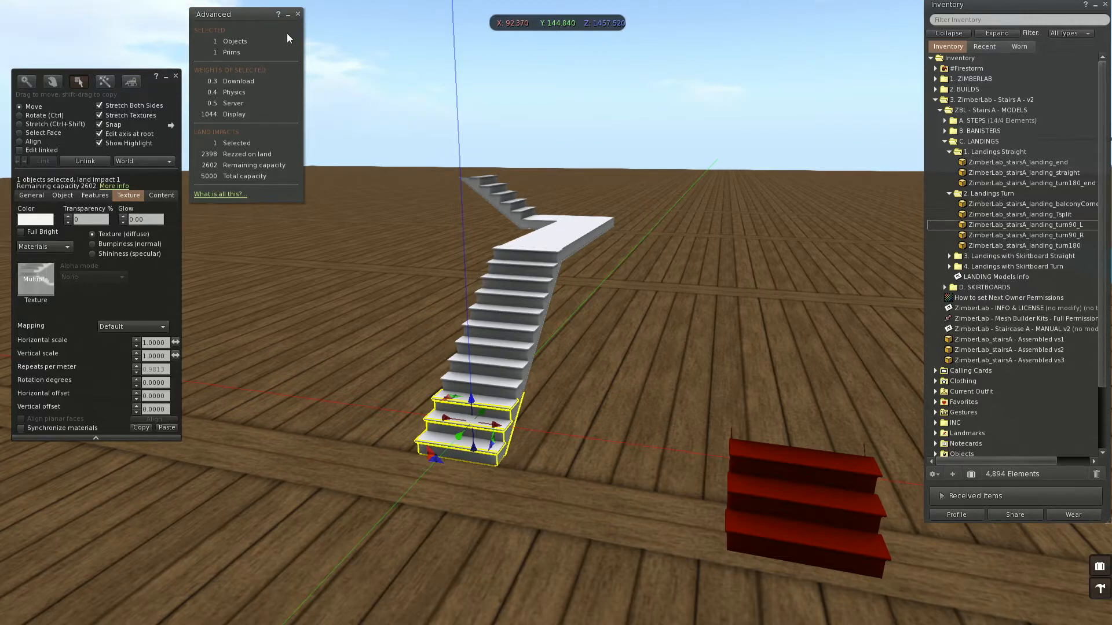
{"action": "left_click", "coordinate": [298, 14]}
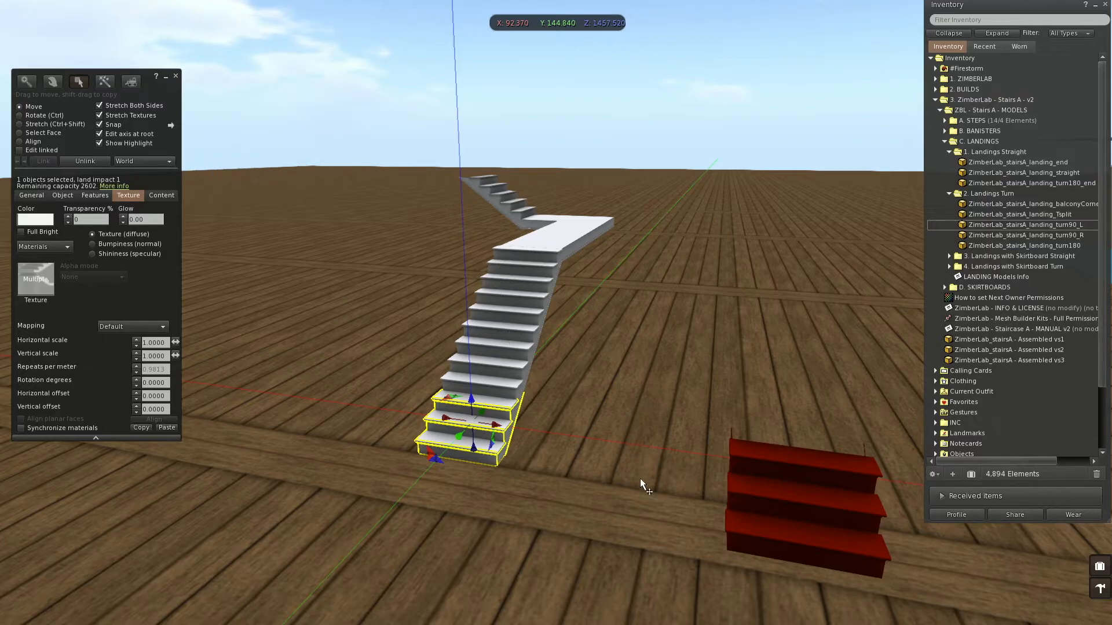
Link all pieces of the original staircase with the bottom module as root, and duplicate it sideways to the red module.
{"action": "left_click_drag", "start_coordinate": [383, 103], "coordinate": [659, 476]}
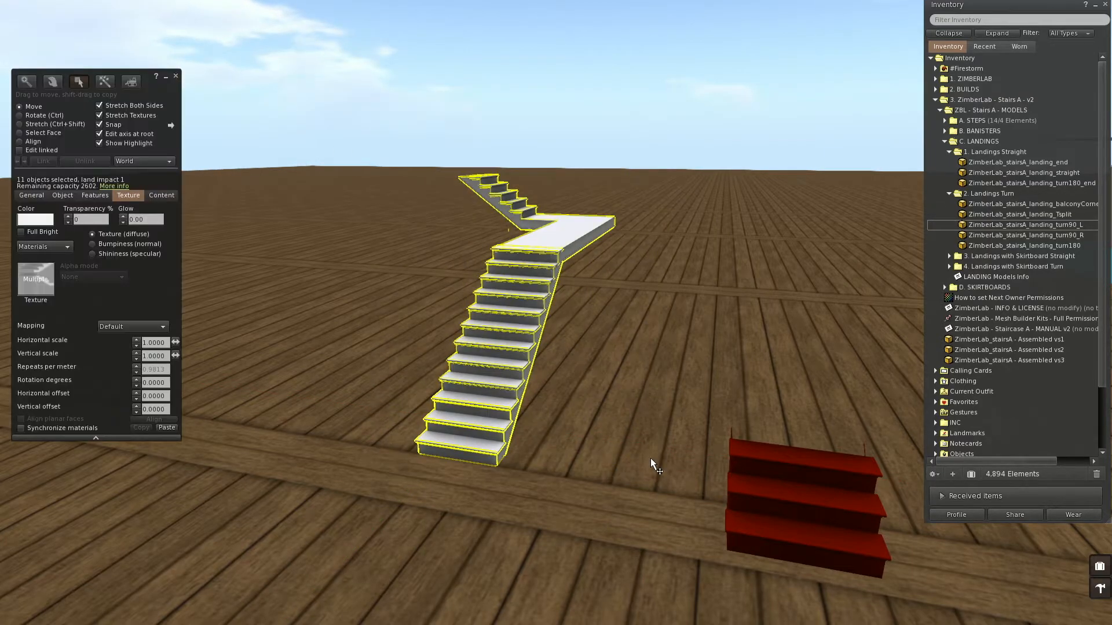
{"action": "left_click", "coordinate": [43, 161]}
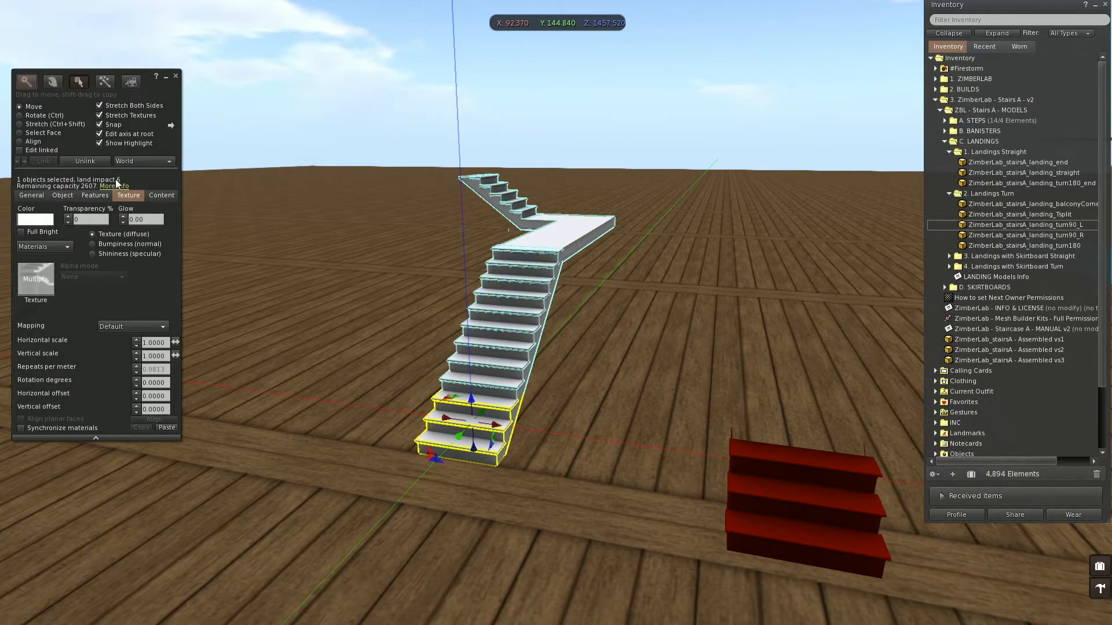
{"action": "left_click_drag", "start_coordinate": [579, 332], "coordinate": [613, 351], "text": "alt"}
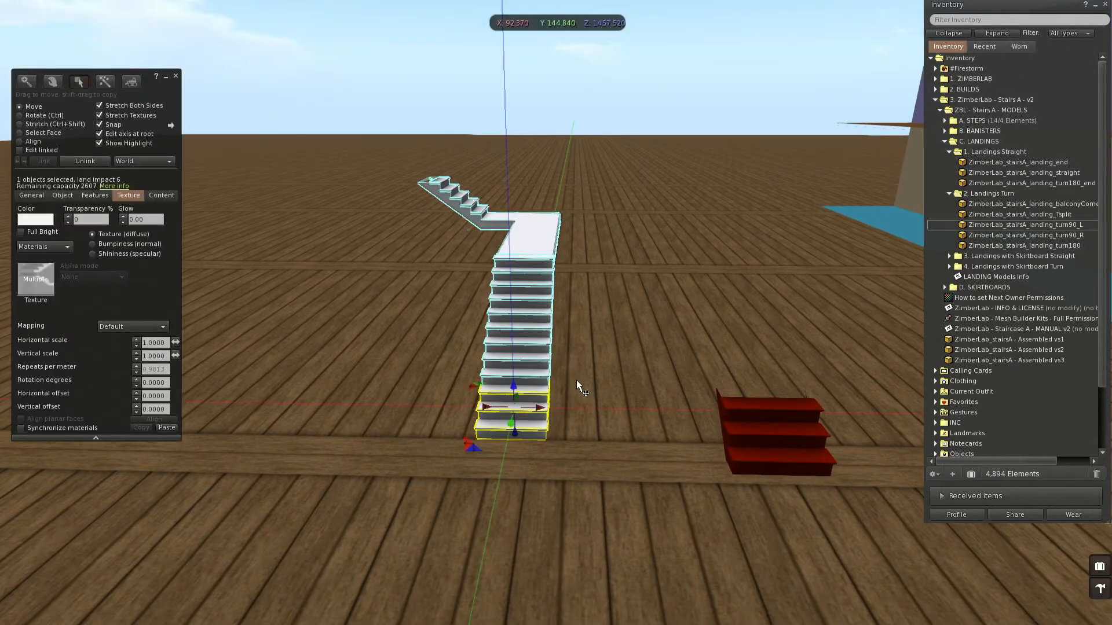
{"action": "key", "text": "ctrl+shift"}
{"action": "left_click_drag", "start_coordinate": [542, 411], "coordinate": [571, 227], "text": "shift"}
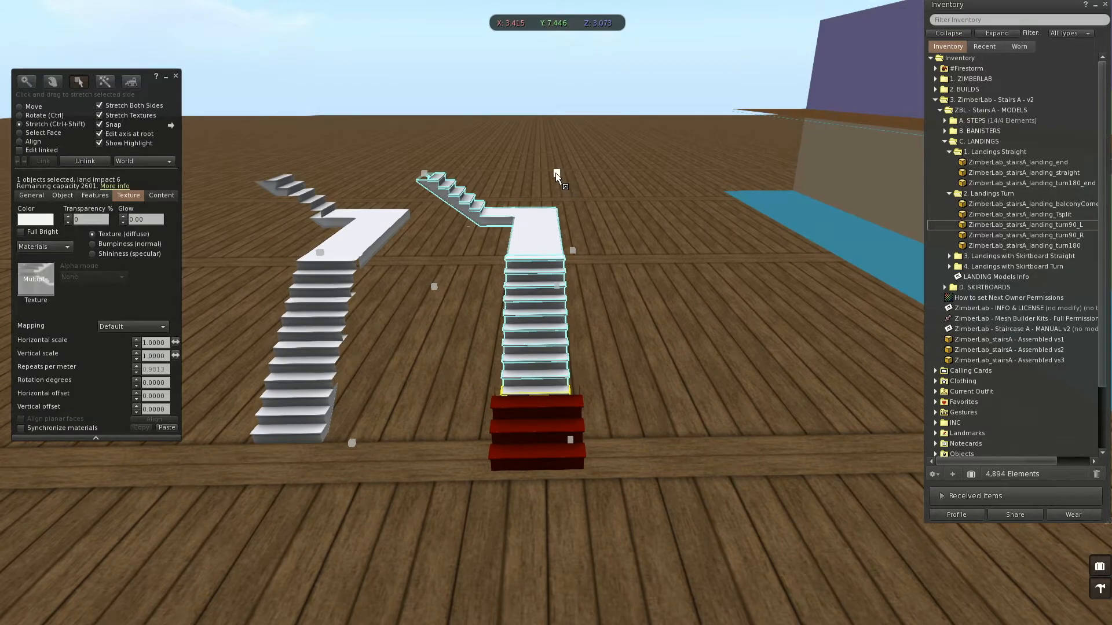
Scale the new linked copy up to about 4.24 × 9.24 × 3.81 m and align it with the red module.
{"action": "left_click_drag", "start_coordinate": [557, 175], "coordinate": [576, 158], "text": "ctrl+shift"}
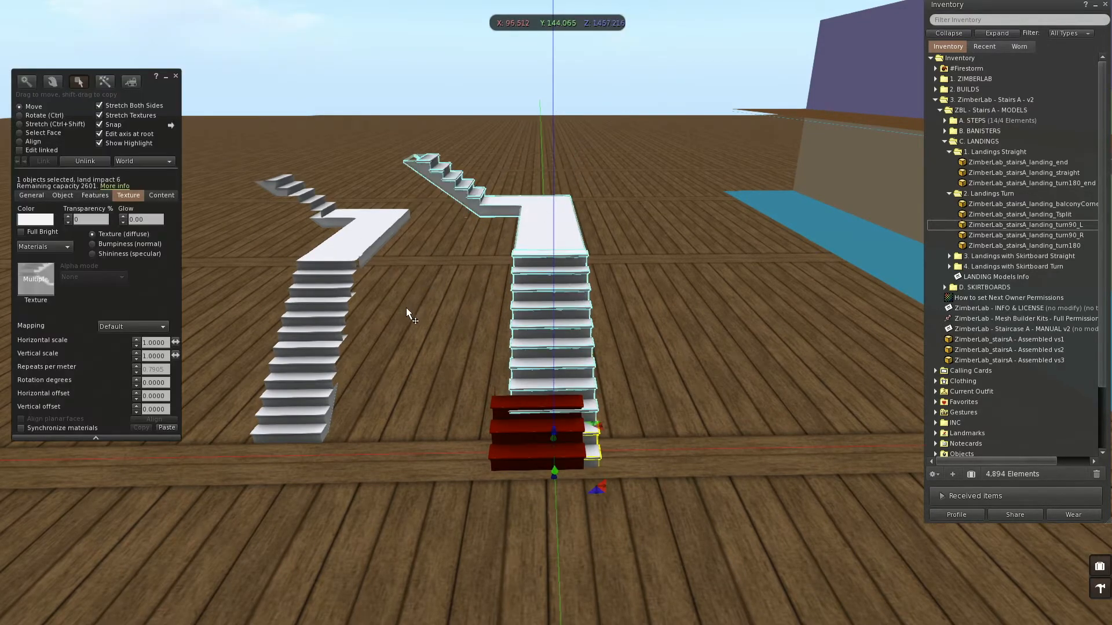
{"action": "mouse_move", "coordinate": [554, 433]}
{"action": "left_mouse_down"}
{"action": "mouse_move", "coordinate": [554, 404]}
{"action": "mouse_move", "coordinate": [573, 443]}
{"action": "left_mouse_up"}
{"action": "key", "text": "ctrl+shift"}
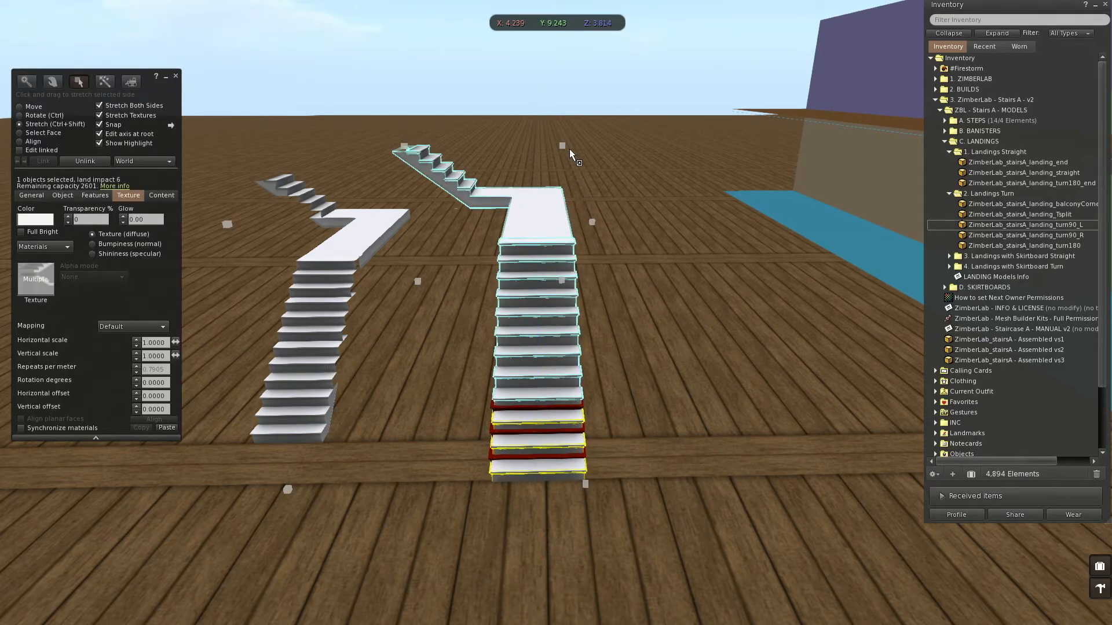
Enlarge the linked copy further until its treads are wider than the red module's, shifting it sideways from the module.
{"action": "left_click_drag", "start_coordinate": [565, 142], "coordinate": [569, 129]}
{"action": "left_click_drag", "start_coordinate": [548, 391], "coordinate": [553, 449], "text": "ctrl+alt"}
{"action": "left_click_drag", "start_coordinate": [517, 365], "coordinate": [586, 235]}
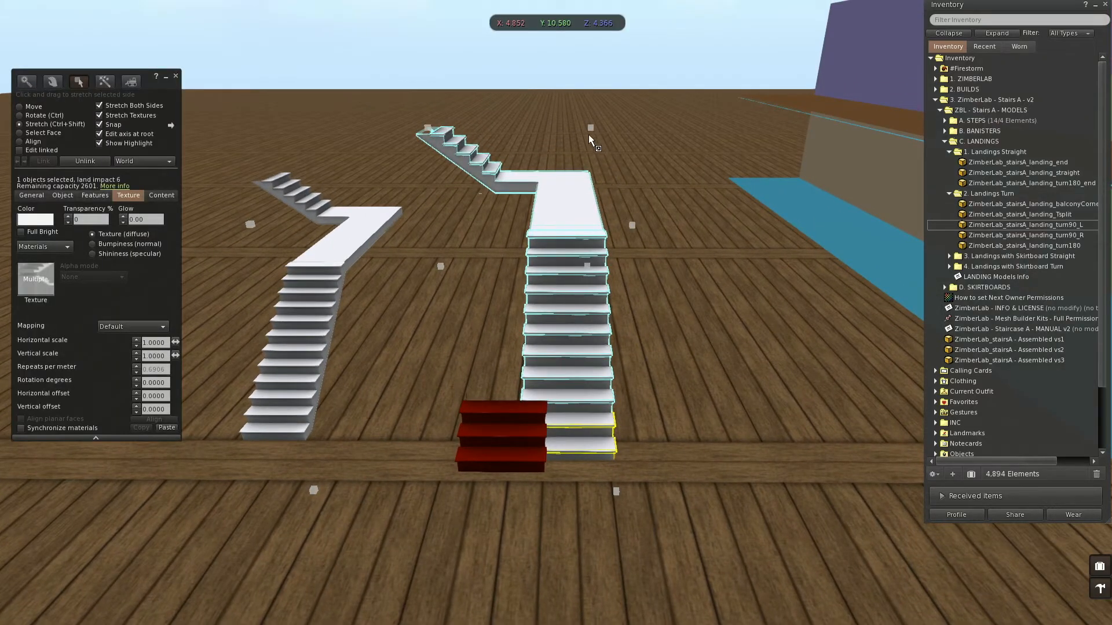
{"action": "mouse_move", "coordinate": [590, 130]}
{"action": "left_mouse_down", "text": "ctrl+shift"}
{"action": "mouse_move", "coordinate": [601, 114]}
{"action": "mouse_move", "coordinate": [593, 134]}
{"action": "left_mouse_up", "text": "ctrl+shift"}
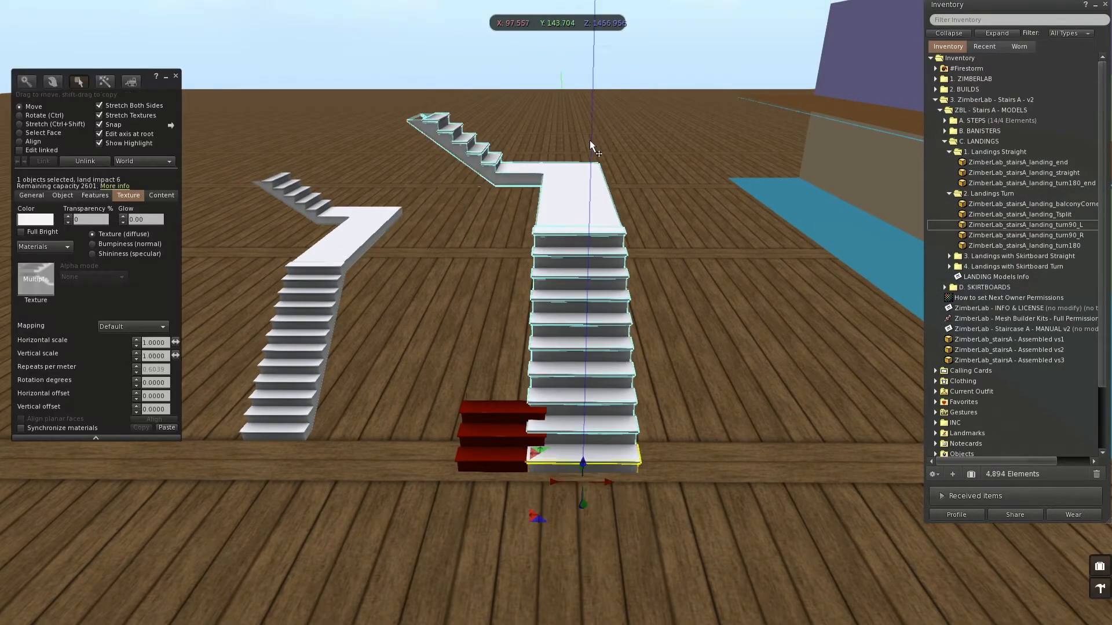
{"action": "left_click_drag", "start_coordinate": [529, 318], "coordinate": [547, 342], "text": "ctrl+alt"}
{"action": "left_click_drag", "start_coordinate": [541, 412], "coordinate": [600, 388]}
{"action": "left_click_drag", "start_coordinate": [536, 326], "coordinate": [514, 304], "text": "ctrl+alt"}
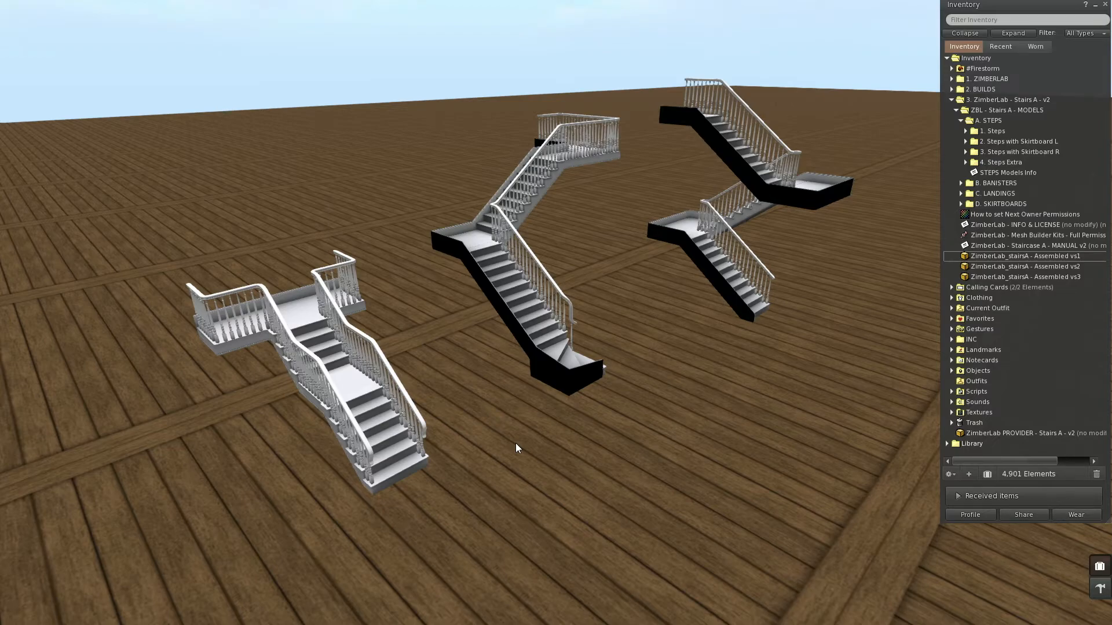
Inspect the land impact of the railed assembled staircase with the balcony and of the neighbouring one with the winder steps.
{"action": "right_click", "coordinate": [342, 381]}
{"action": "left_click", "coordinate": [362, 401]}
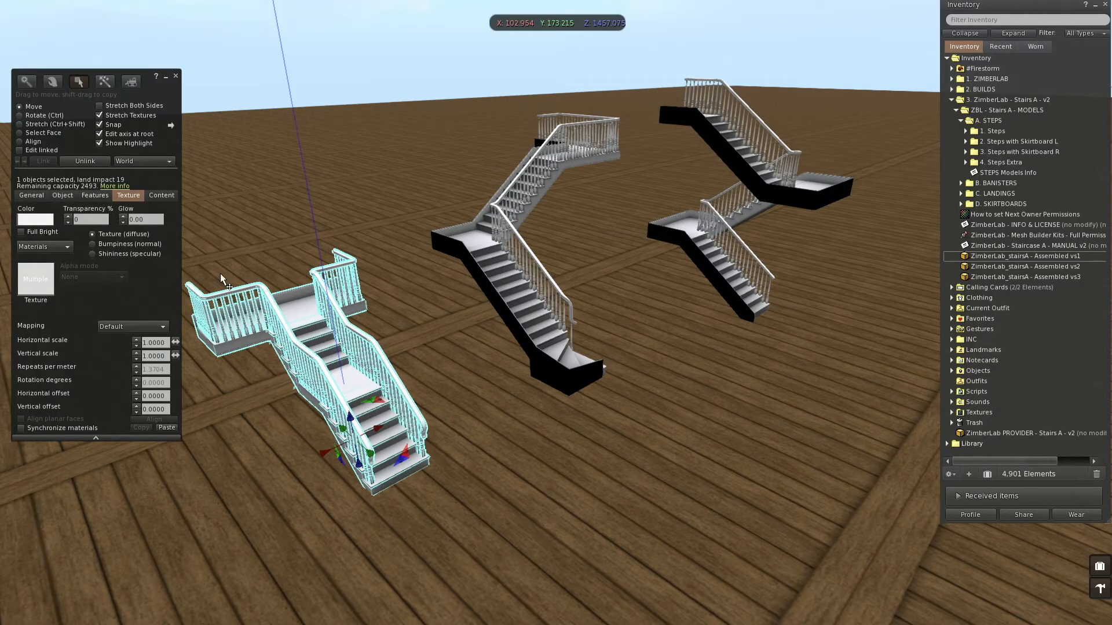
{"action": "left_click", "coordinate": [537, 309]}
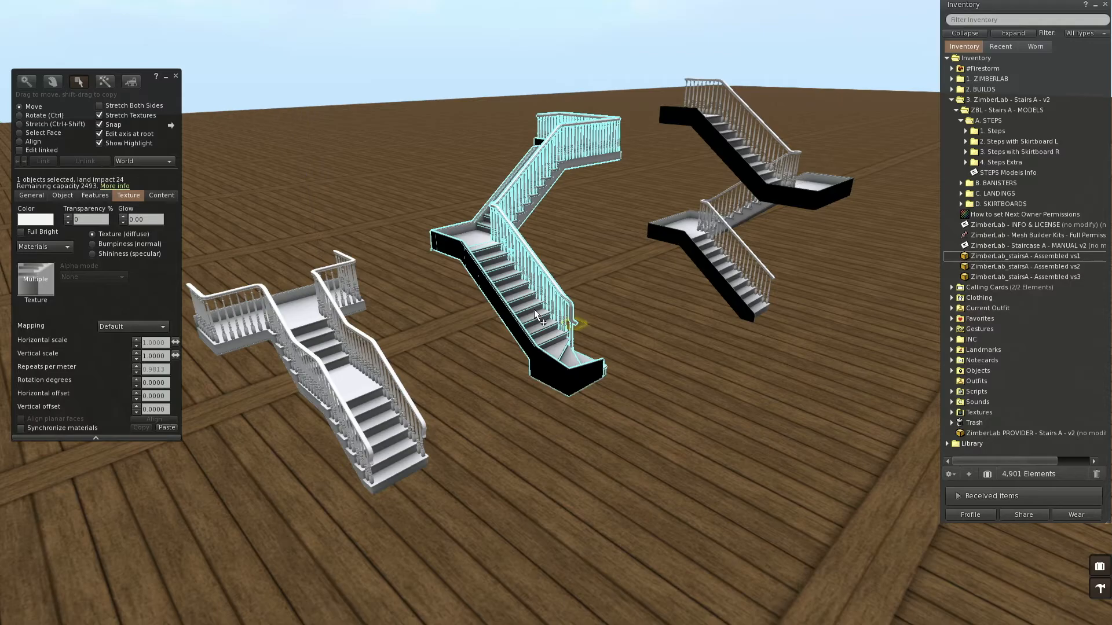
{"action": "key", "text": "Escape"}
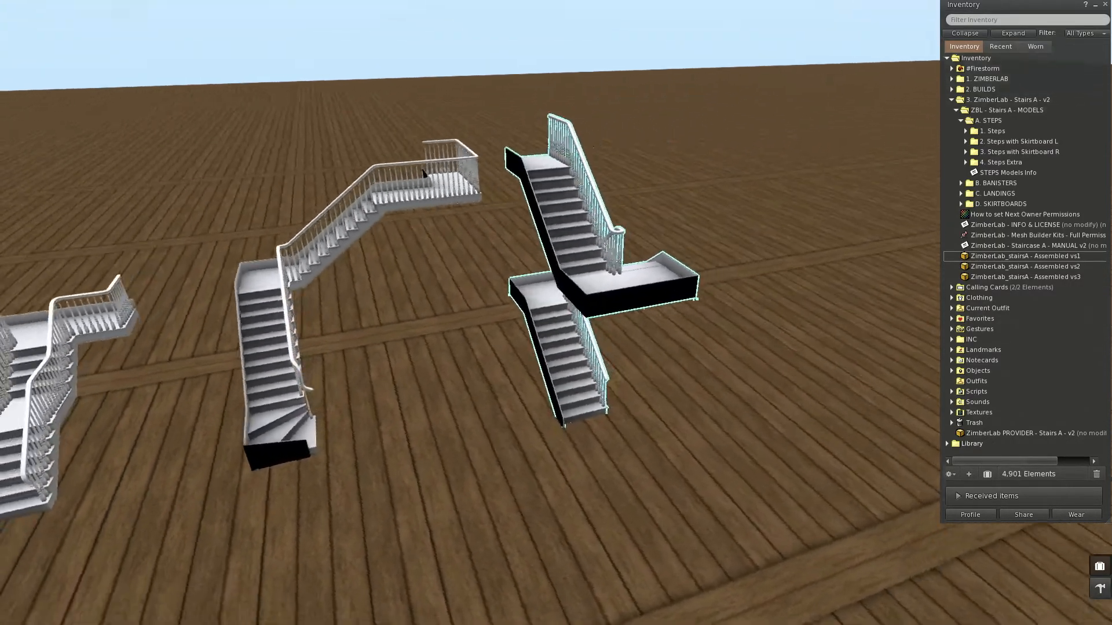
Scale up the assembled staircase with the wide black-sided split landing uniformly, to a position of X 115.115, Y 172.253.
{"action": "left_click_drag", "start_coordinate": [660, 319], "coordinate": [559, 319], "text": "alt"}
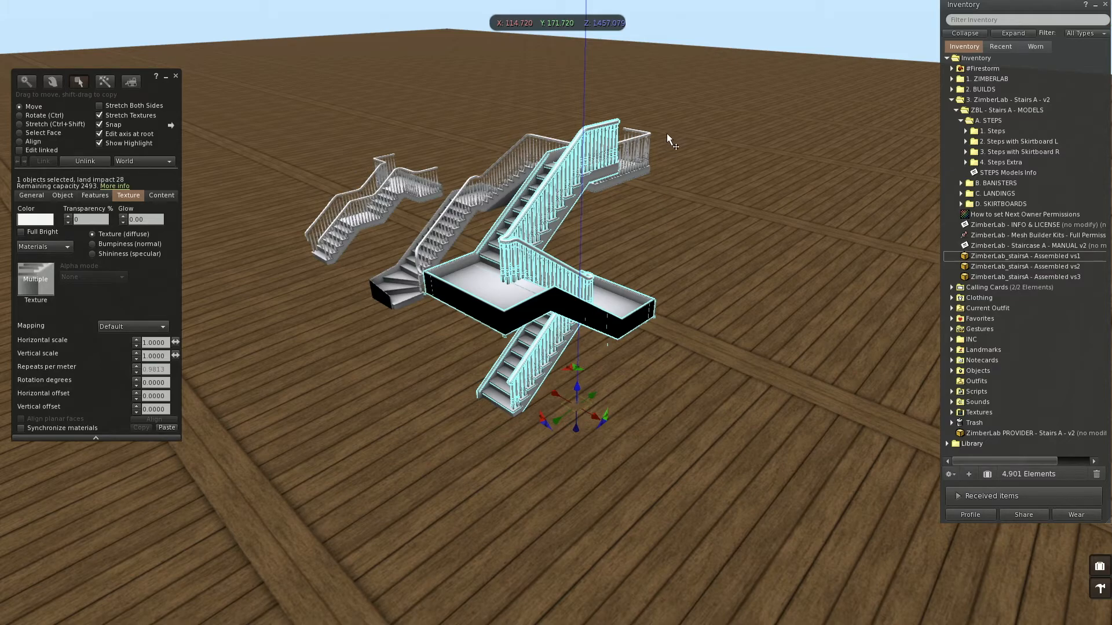
{"action": "left_click_drag", "start_coordinate": [677, 124], "coordinate": [739, 69], "text": "ctrl+shift"}
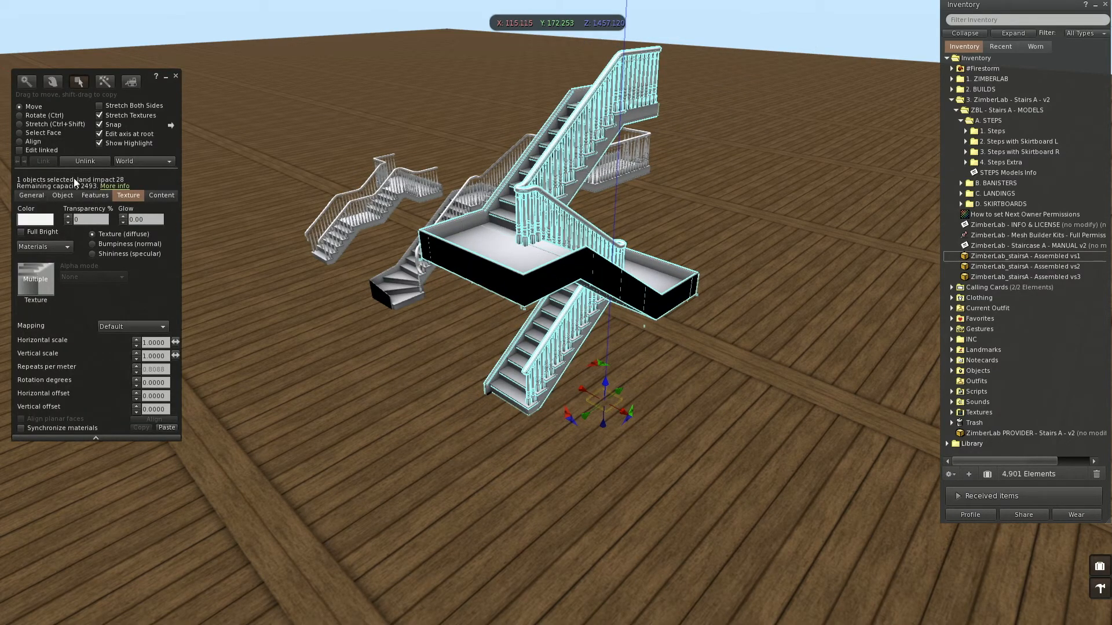
Scale up the winder-step staircase uniformly, and enlarge the small balcony staircase in the same way.
{"action": "left_click_drag", "start_coordinate": [406, 265], "coordinate": [463, 226], "text": "alt"}
{"action": "left_click", "coordinate": [585, 277]}
{"action": "left_click_drag", "start_coordinate": [585, 277], "coordinate": [584, 316], "text": "alt"}
{"action": "left_click_drag", "start_coordinate": [775, 198], "coordinate": [820, 145], "text": "ctrl+shift"}
{"action": "left_click", "coordinate": [495, 252]}
{"action": "left_click_drag", "start_coordinate": [505, 245], "coordinate": [526, 208]}
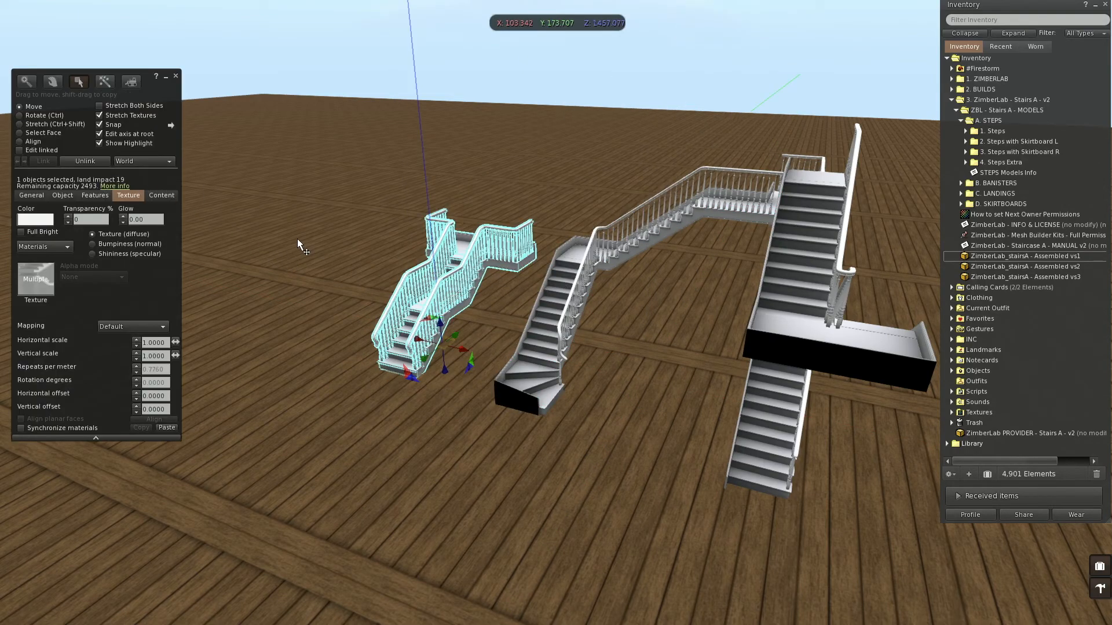